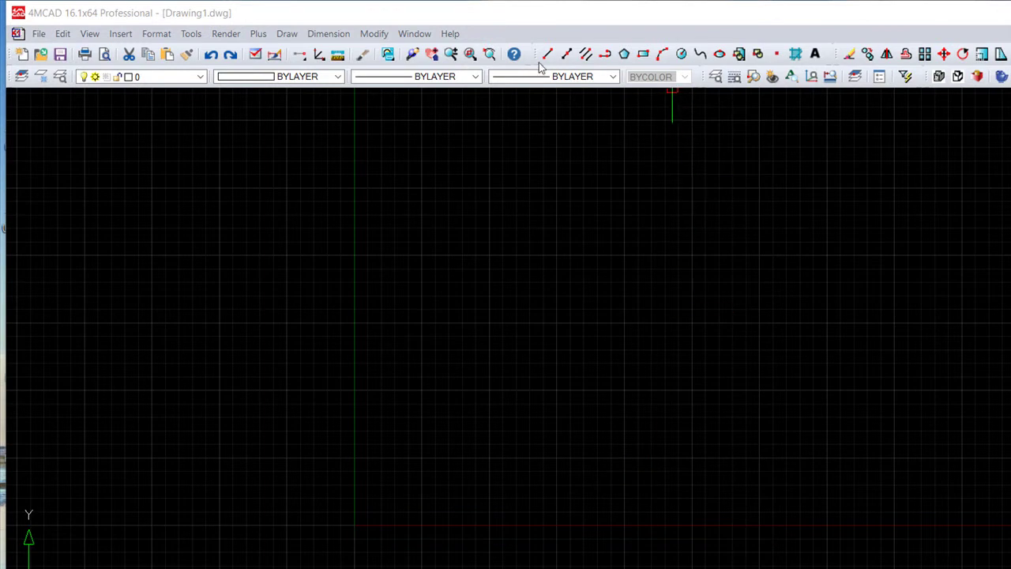
# Draw a radius-50 circle and a horizontal line from its centre leftward past the circle.
pyautogui.click(680, 53)
pyautogui.click(646, 303)
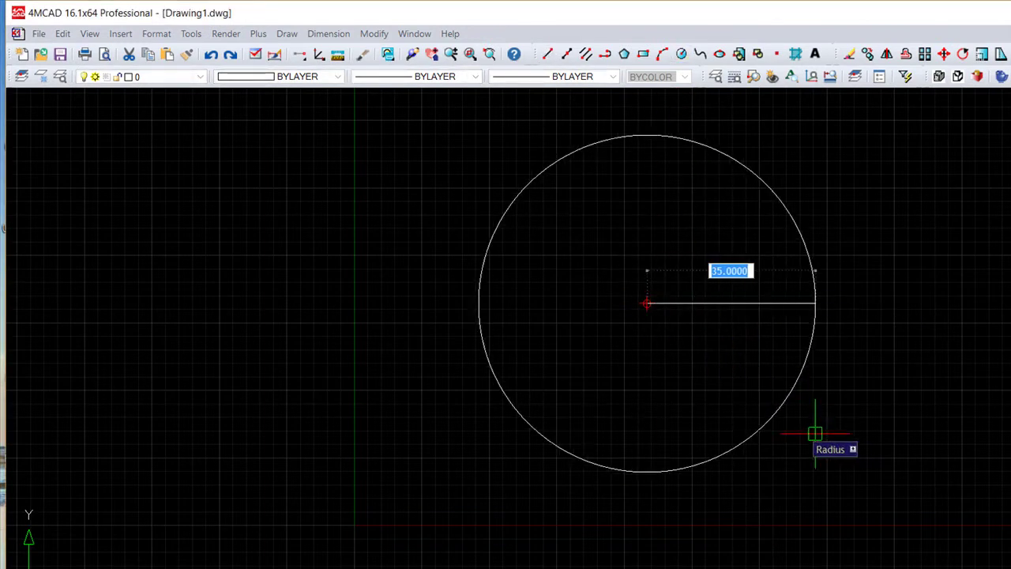
pyautogui.write('50')
pyautogui.press('Return')
pyautogui.moveTo(553, 304); pyautogui.dragTo(602, 331, button='middle')
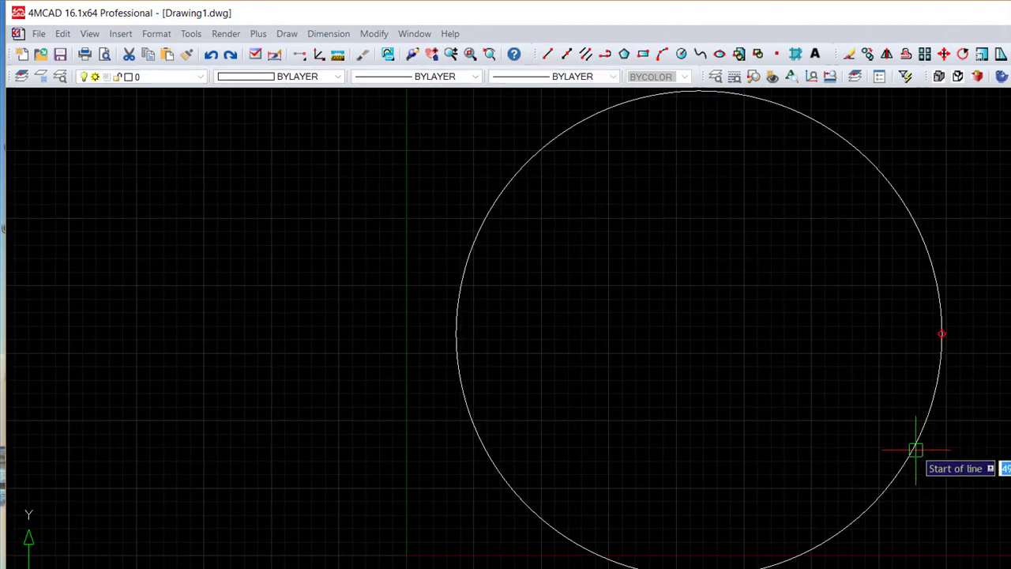
pyautogui.click(699, 334)
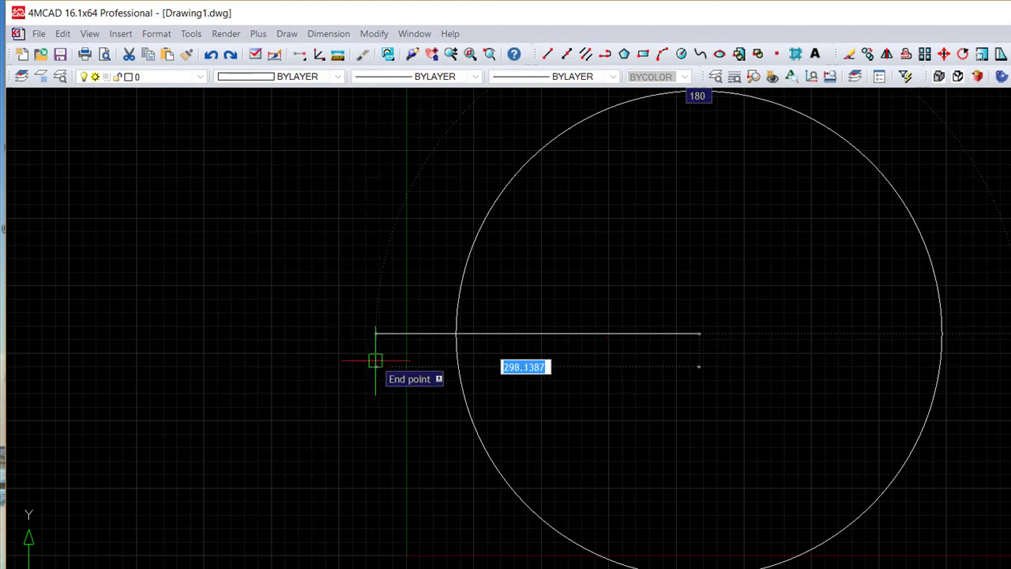
pyautogui.click(385, 361)
pyautogui.press('Escape')
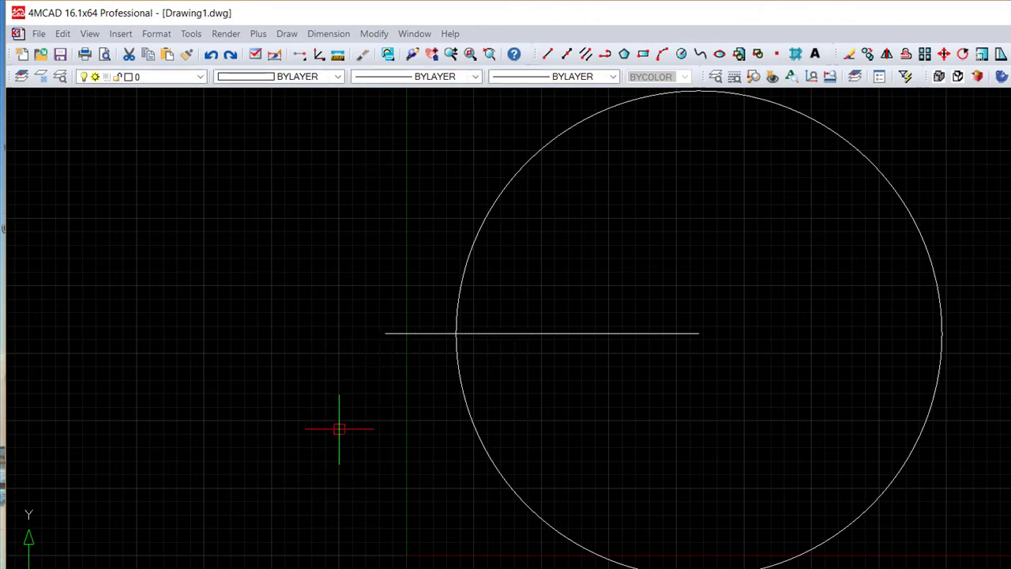
# Draw a 225° line from the horizontal line's right end down-left across the circle.
pyautogui.click(547, 53)
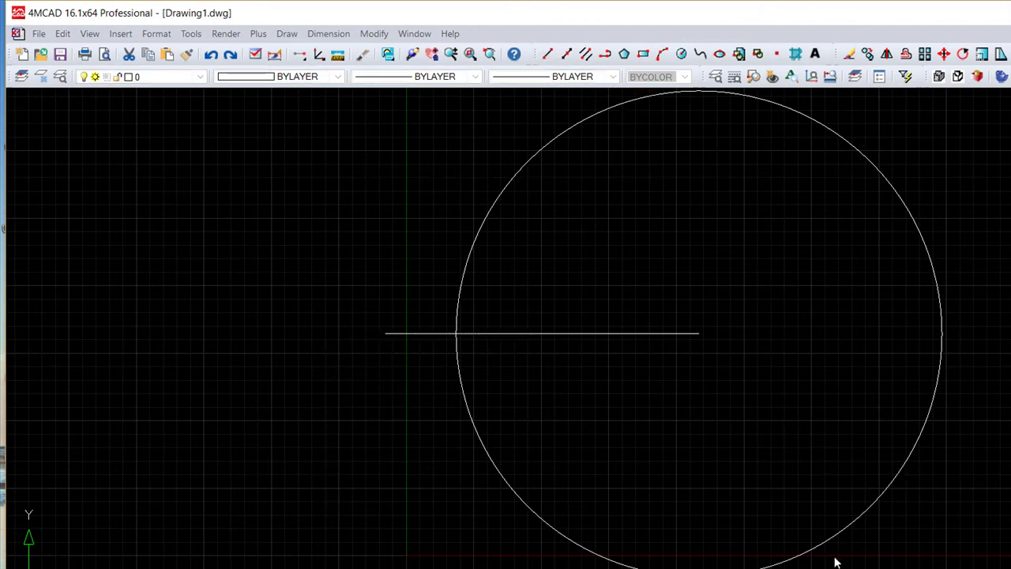
pyautogui.click(700, 334)
pyautogui.write('225')
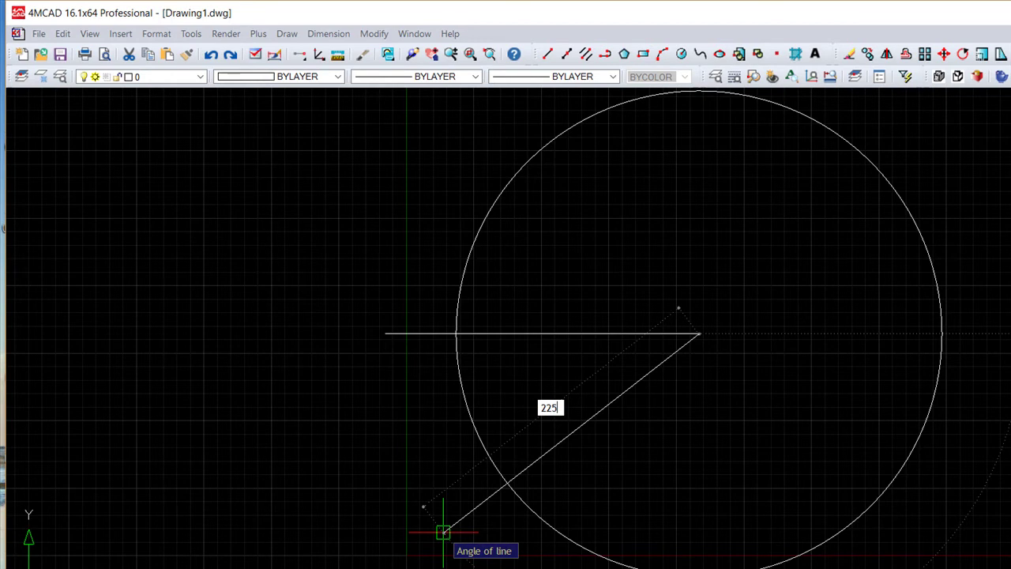
pyautogui.press('Tab')
pyautogui.press('Escape')
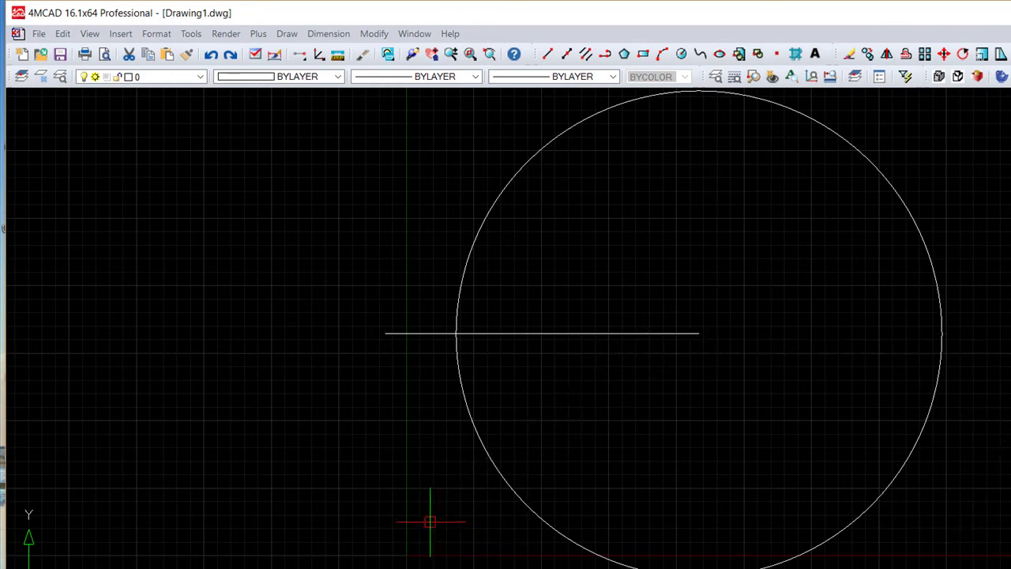
pyautogui.press('Return')
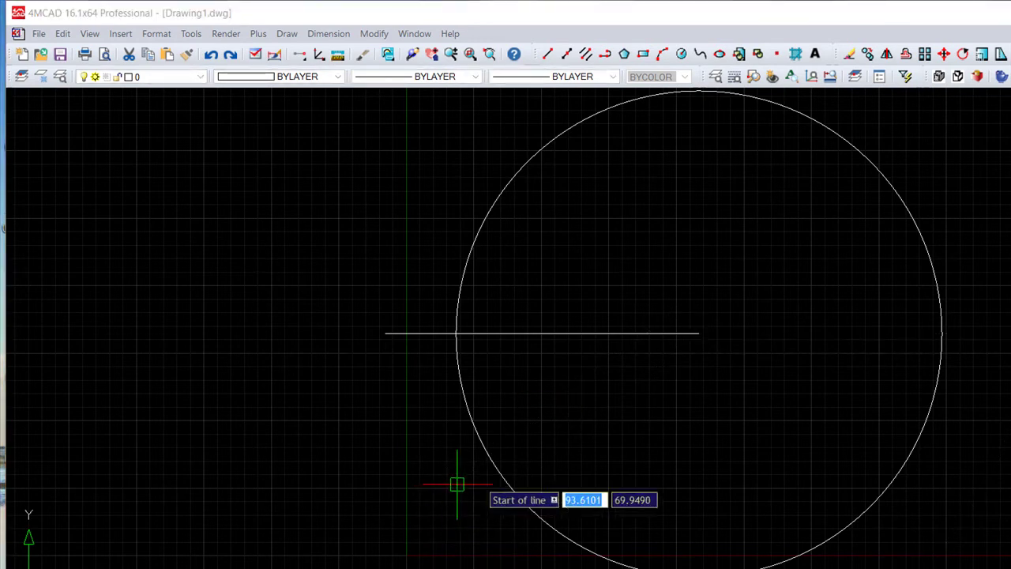
pyautogui.click(696, 336)
pyautogui.write('4')
pyautogui.press('Tab')
pyautogui.write('5')
pyautogui.press('Tab')
pyautogui.press('Return')
pyautogui.moveTo(641, 340)
pyautogui.mouseDown(button='middle')
pyautogui.moveTo(690, 295)
pyautogui.moveTo(748, 279)
pyautogui.moveTo(760, 307)
pyautogui.mouseUp(button='middle')
# Offset the circle to add two concentric copies around it.
pyautogui.scroll(2, 893, 359)
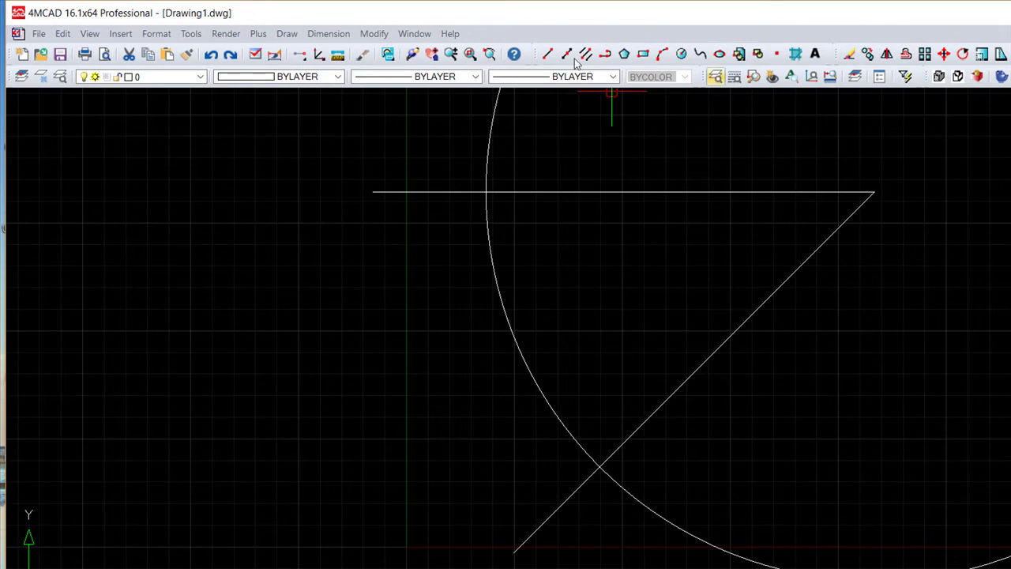
pyautogui.hotkey('alt', 'm')
pyautogui.press('s')
pyautogui.press('Return')
pyautogui.press('Return')
pyautogui.click(536, 382)
pyautogui.click(500, 406)
pyautogui.click(537, 388)
pyautogui.click(580, 368)
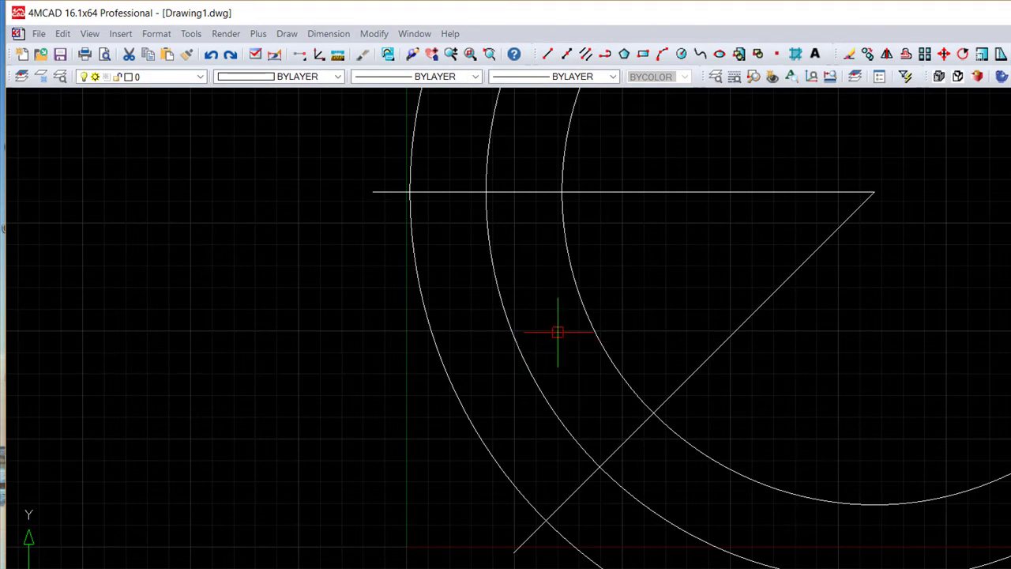
# Offset the middle circle to both sides using a new offset distance.
pyautogui.press('Return')
pyautogui.write('68.')
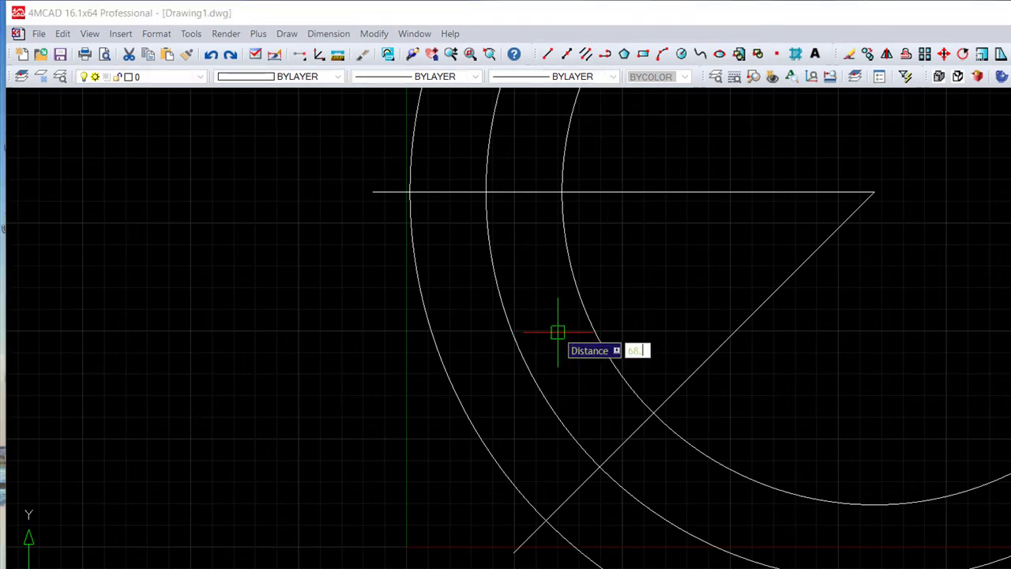
pyautogui.press('Return')
pyautogui.click(539, 378)
pyautogui.click(496, 410)
pyautogui.click(613, 343)
pyautogui.click(627, 332)
pyautogui.scroll(-2, 599, 360)
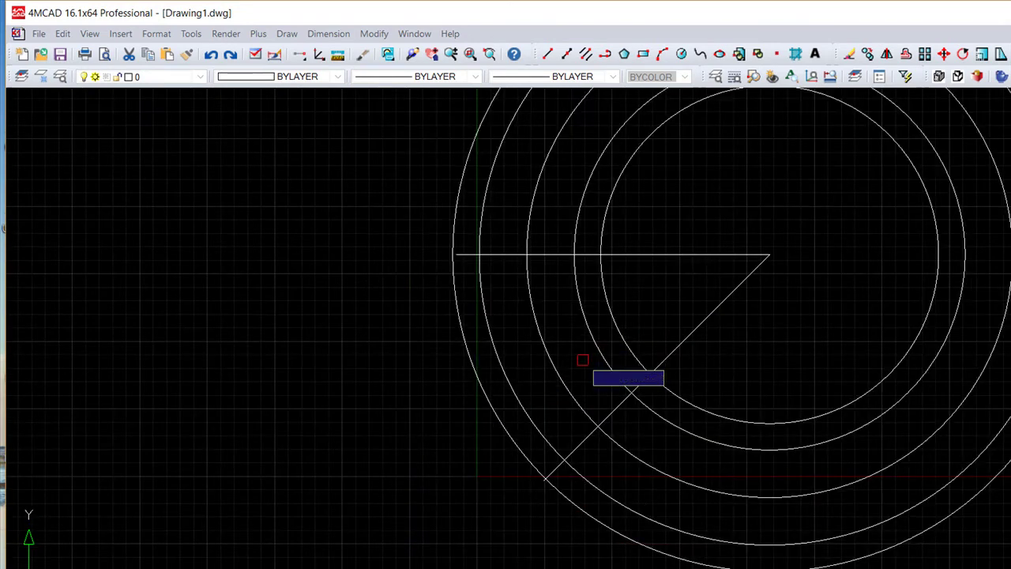
# Trim away the lower-right arcs of all five circles, using every object as a cutting edge.
pyautogui.click(374, 33)
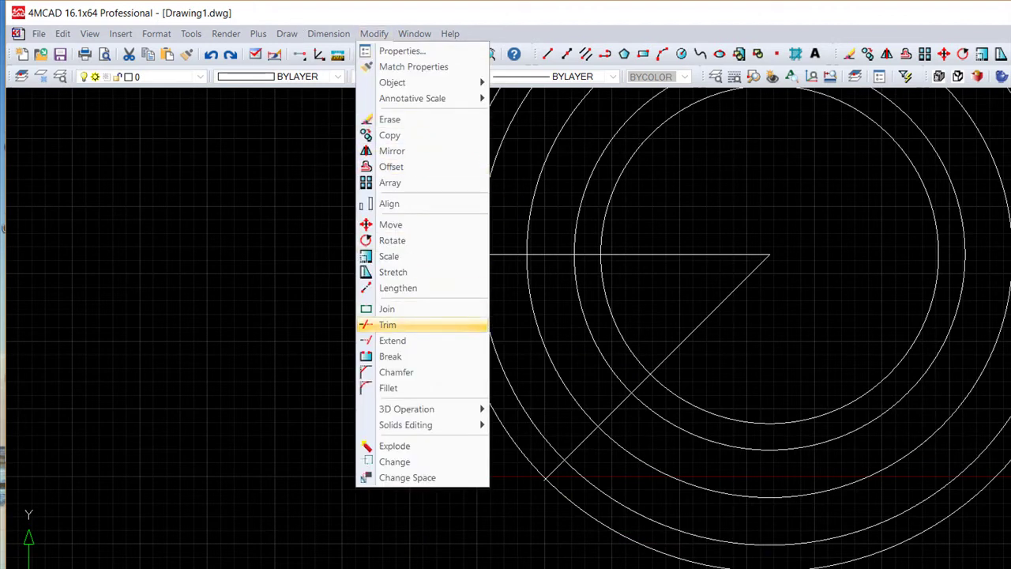
pyautogui.click(387, 325)
pyautogui.click(940, 565)
pyautogui.click(311, 181)
pyautogui.press('Return')
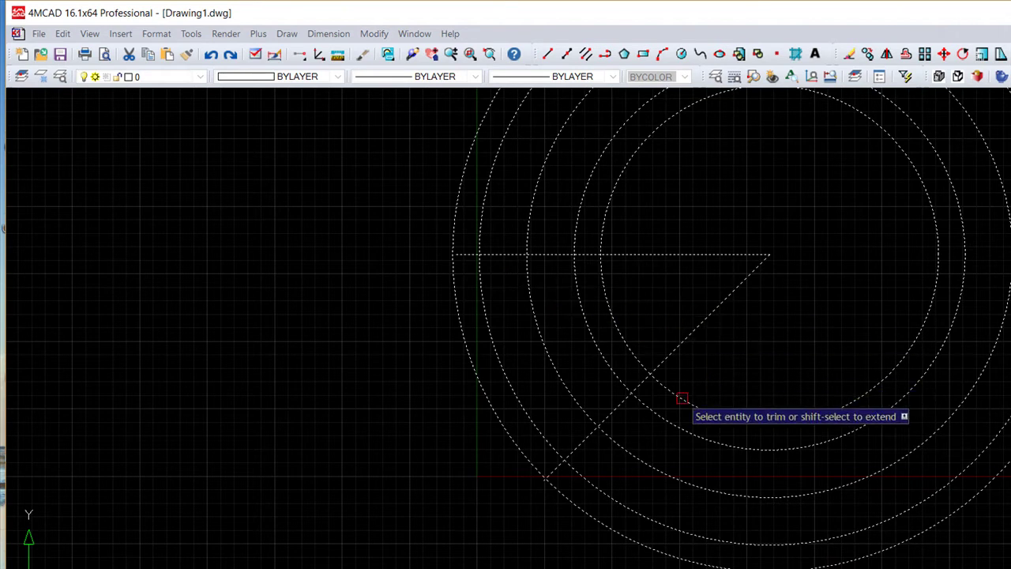
pyautogui.click(682, 398)
pyautogui.click(669, 417)
pyautogui.click(630, 455)
pyautogui.click(596, 487)
pyautogui.click(586, 500)
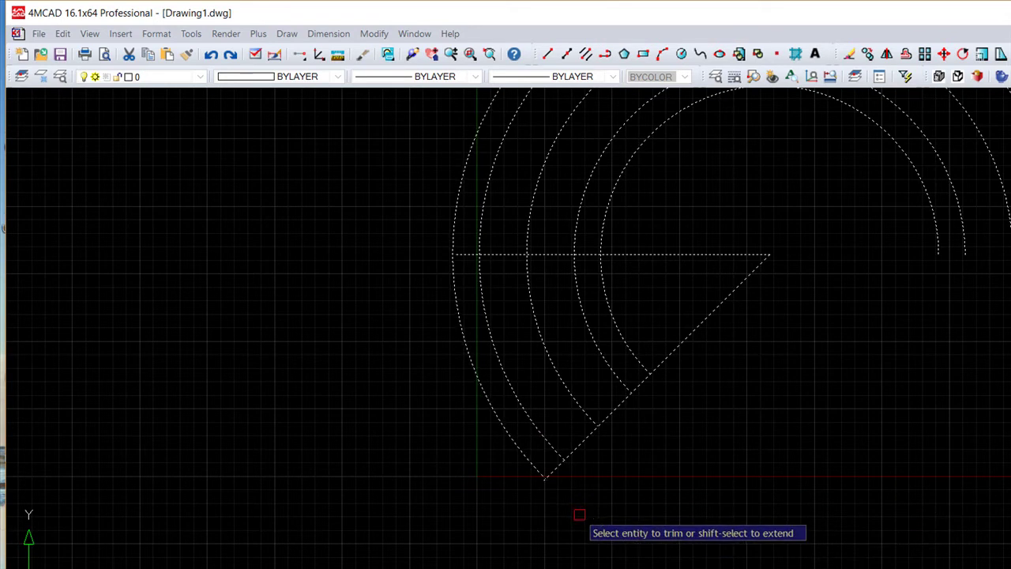
# Trim away the upper arcs of all five circles above the horizontal line.
pyautogui.click(607, 217)
pyautogui.click(580, 211)
pyautogui.click(530, 203)
pyautogui.click(500, 206)
pyautogui.click(458, 210)
pyautogui.press('Return')
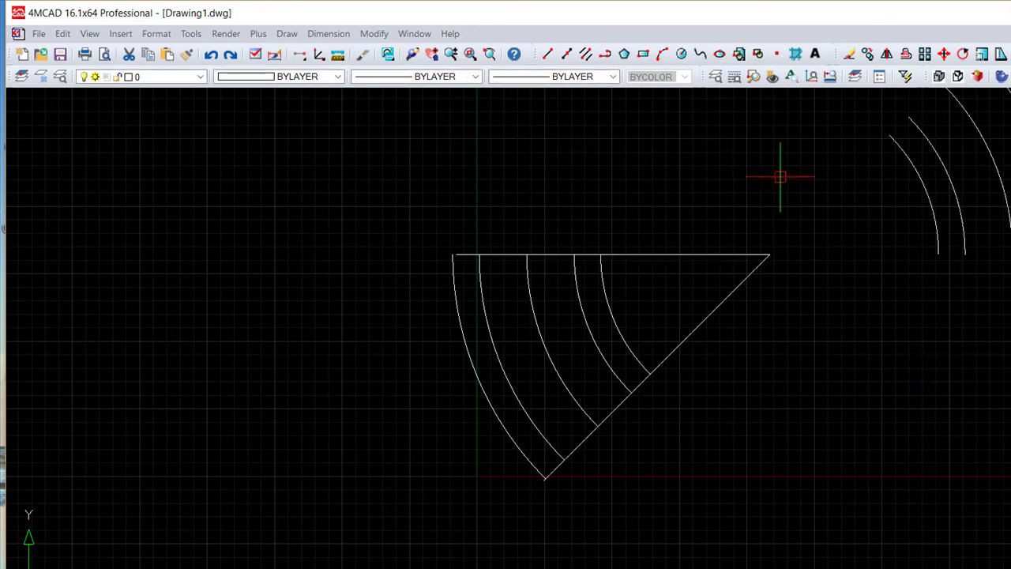
# Erase the leftover upper-right arcs.
pyautogui.press('Delete')
pyautogui.click(1003, 332)
pyautogui.click(841, 144)
pyautogui.press('Return')
pyautogui.scroll(2, 843, 224)
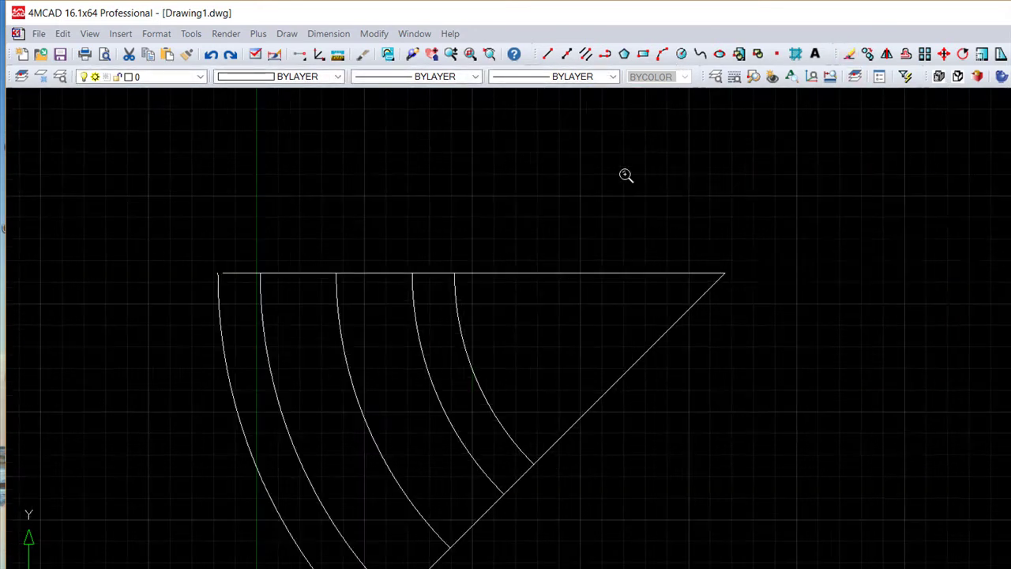
pyautogui.moveTo(629, 200)
pyautogui.mouseDown(button='middle')
pyautogui.moveTo(608, 113)
pyautogui.moveTo(787, 109)
pyautogui.mouseUp(button='middle')
# Trim the diagonal line's overhang beyond the arcs.
pyautogui.click(373, 33)
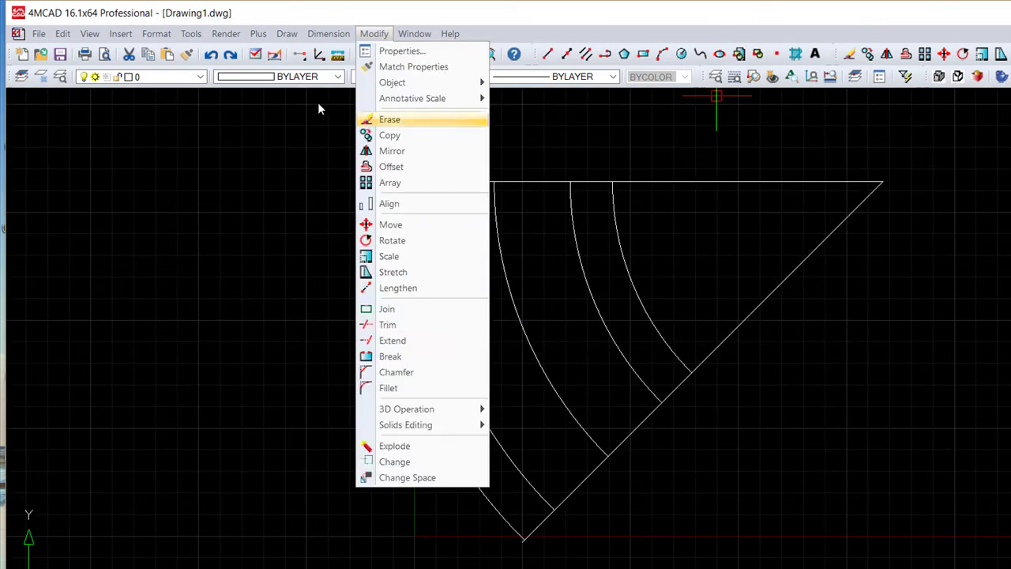
pyautogui.click(380, 323)
pyautogui.click(814, 481)
pyautogui.click(287, 145)
pyautogui.press('Return')
pyautogui.click(725, 338)
pyautogui.scroll(-2, 539, 316)
pyautogui.scroll(2, 539, 316)
pyautogui.moveTo(459, 253); pyautogui.dragTo(491, 275, button='middle')
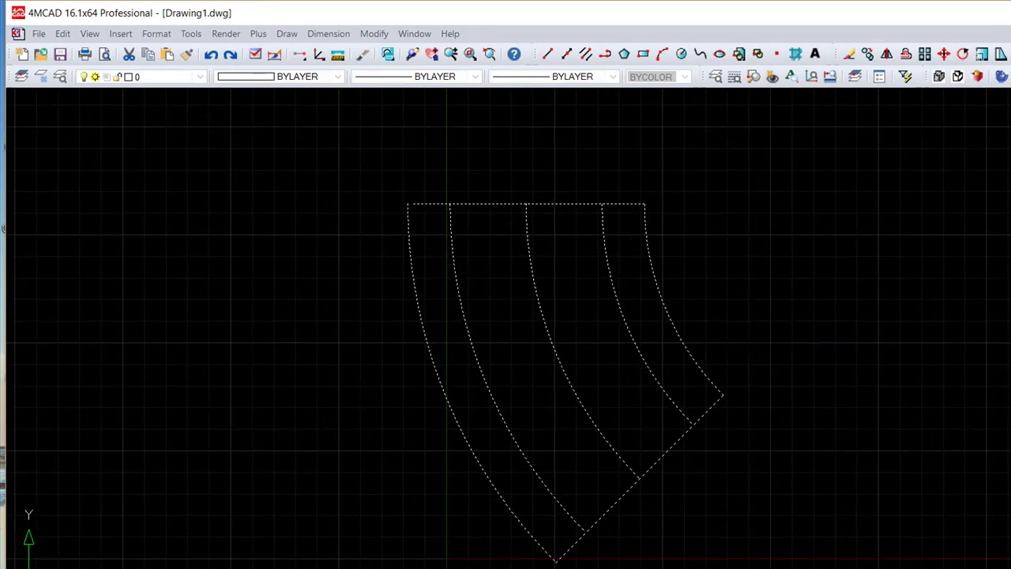
pyautogui.press('Escape')
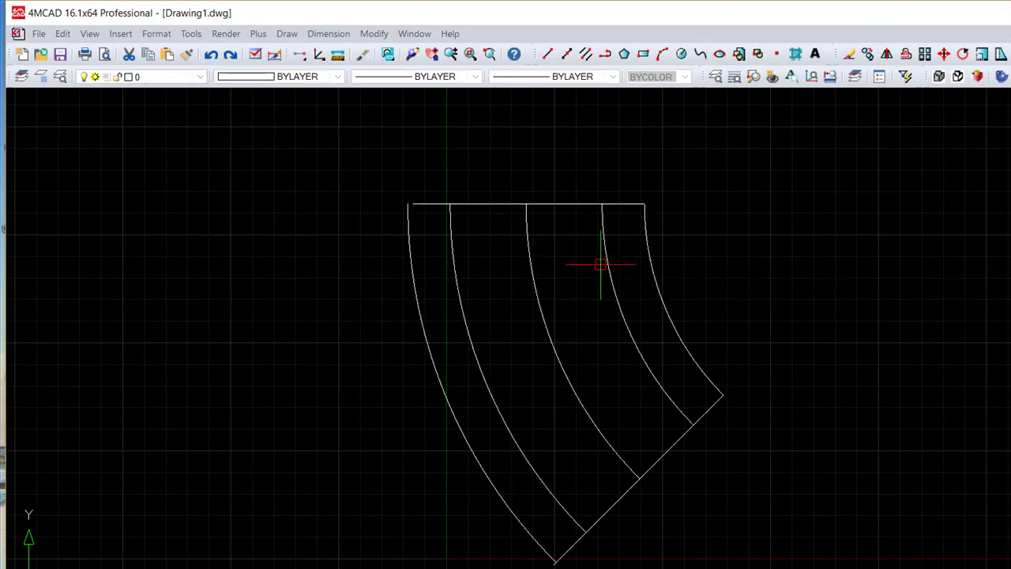
# Offset the elbow's top edge 37 units upward.
pyautogui.click(374, 34)
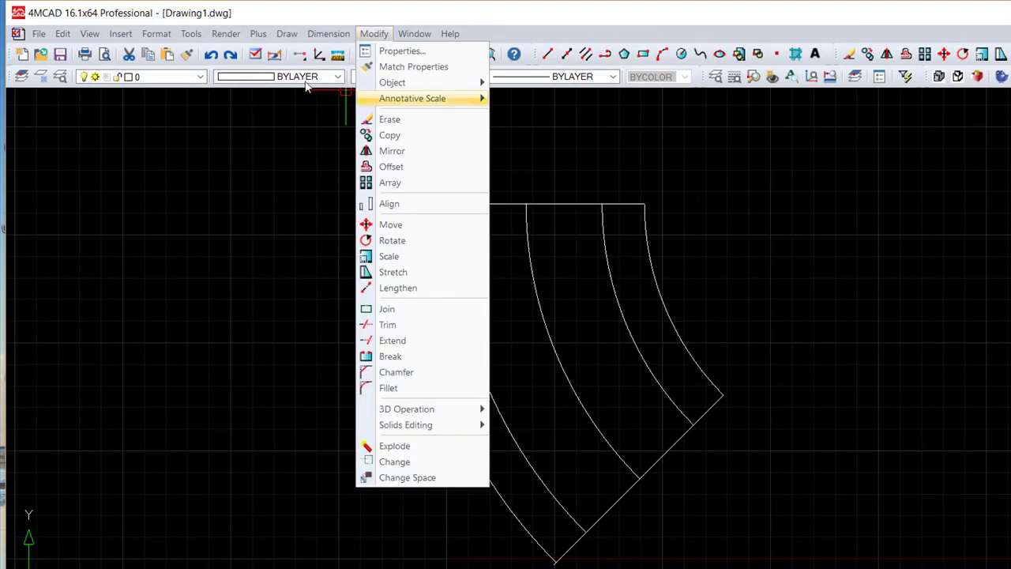
pyautogui.click(385, 164)
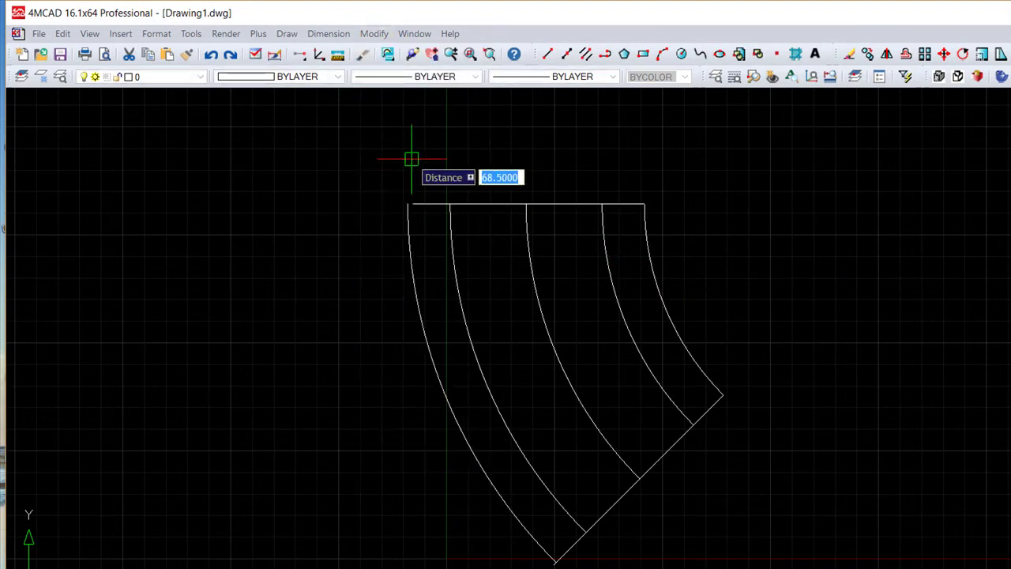
pyautogui.press('Return')
pyautogui.click(561, 204)
pyautogui.click(568, 172)
pyautogui.press('Escape')
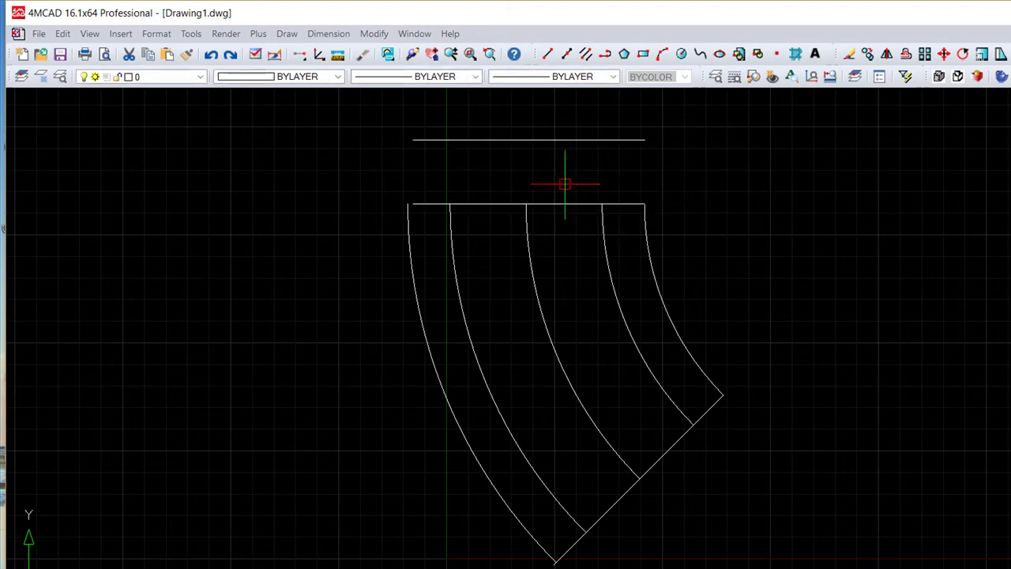
# Draw a vertical line from the middle arc's top endpoint perpendicular to the upper parallel line.
pyautogui.click(526, 204)
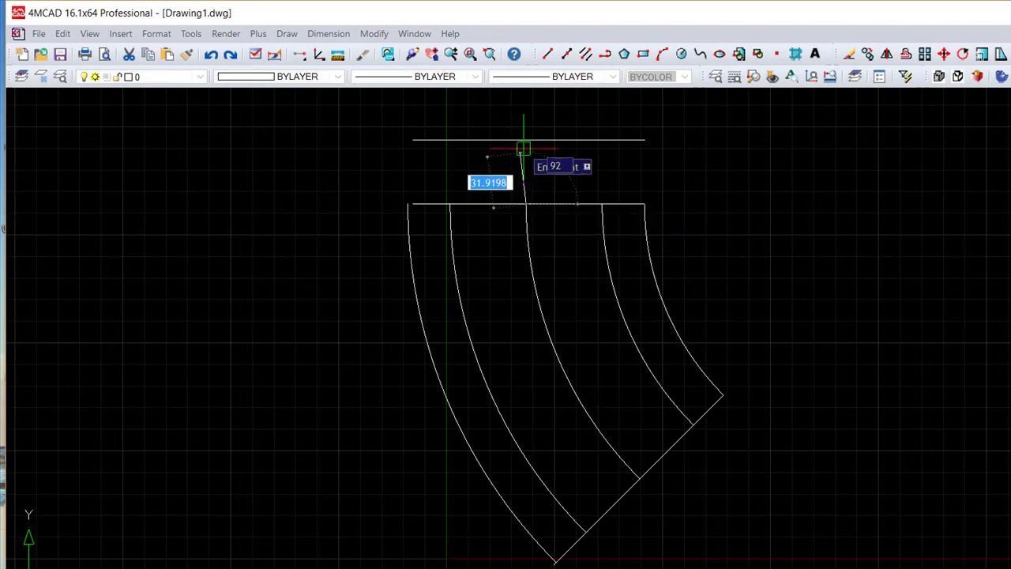
pyautogui.keyDown('shift'); pyautogui.rightClick(525, 172); pyautogui.keyUp('shift')
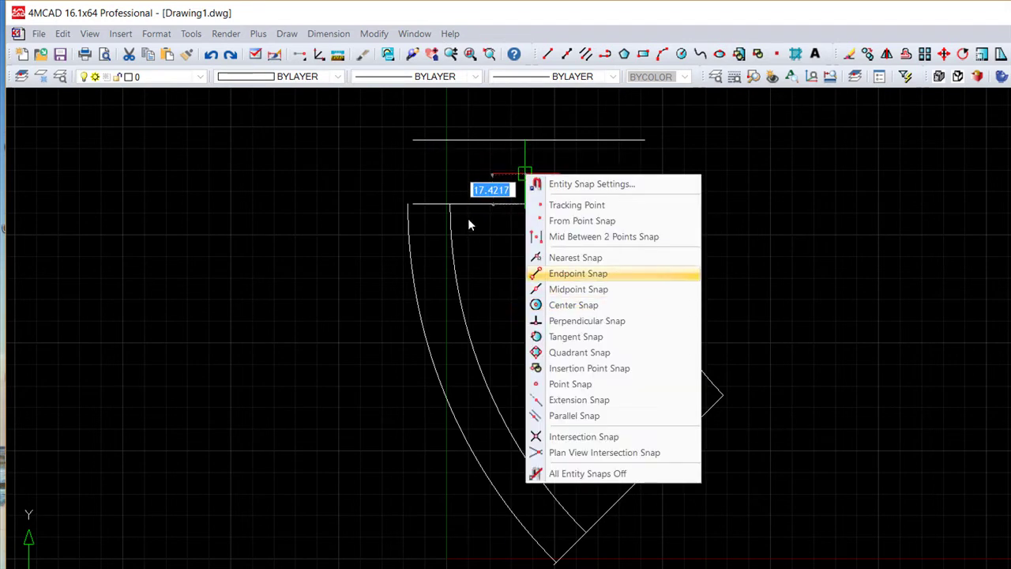
pyautogui.click(585, 314)
pyautogui.click(562, 136)
pyautogui.press('Escape')
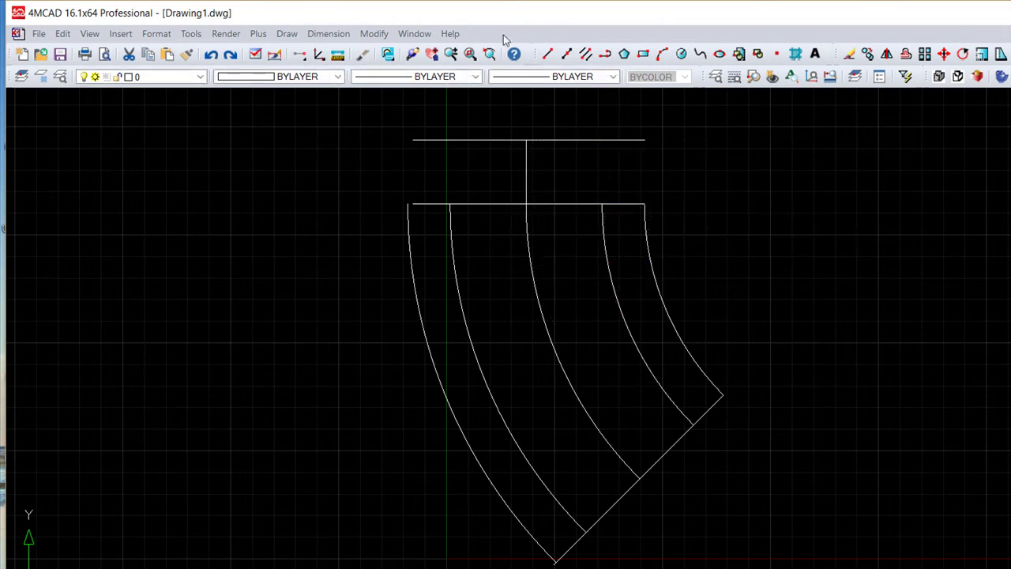
pyautogui.click(374, 33)
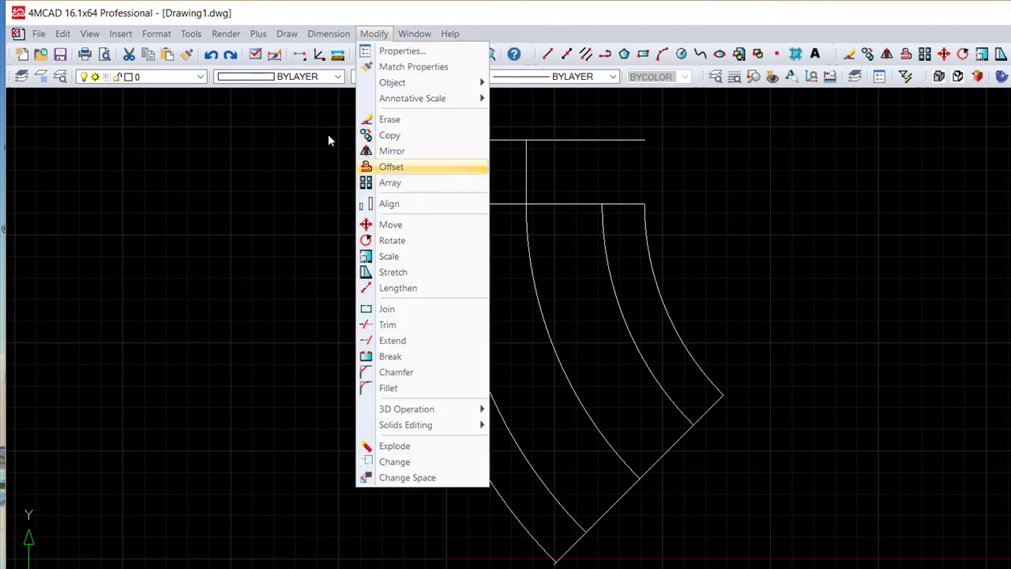
# Offset the vertical middle line to both sides to form the flange's side edges.
pyautogui.click(390, 165)
pyautogui.press('Return')
pyautogui.click(526, 166)
pyautogui.click(343, 154)
pyautogui.click(525, 168)
pyautogui.click(736, 175)
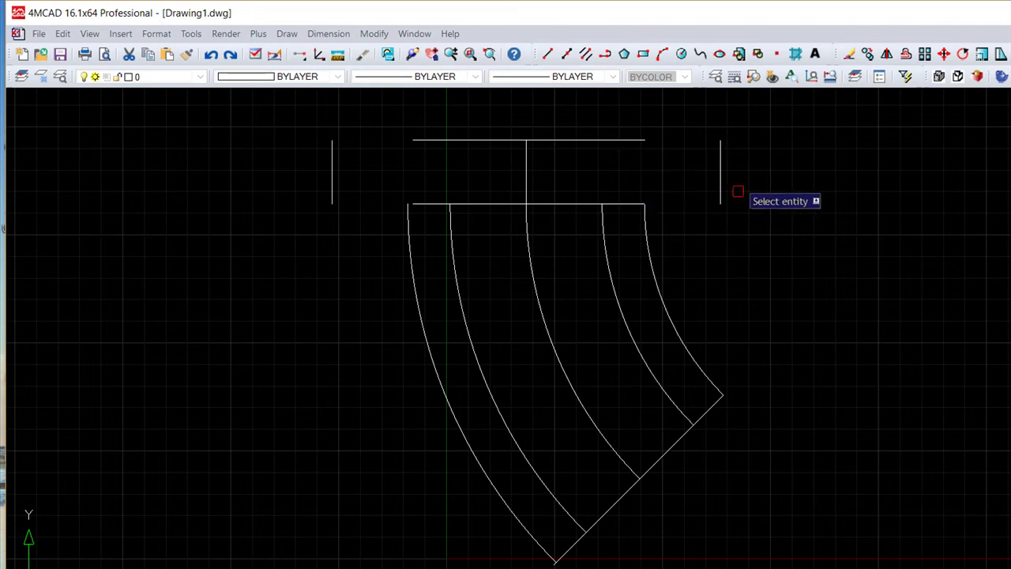
# Extend the flange's upper and lower horizontal lines to the left and right vertical edges.
pyautogui.click(373, 33)
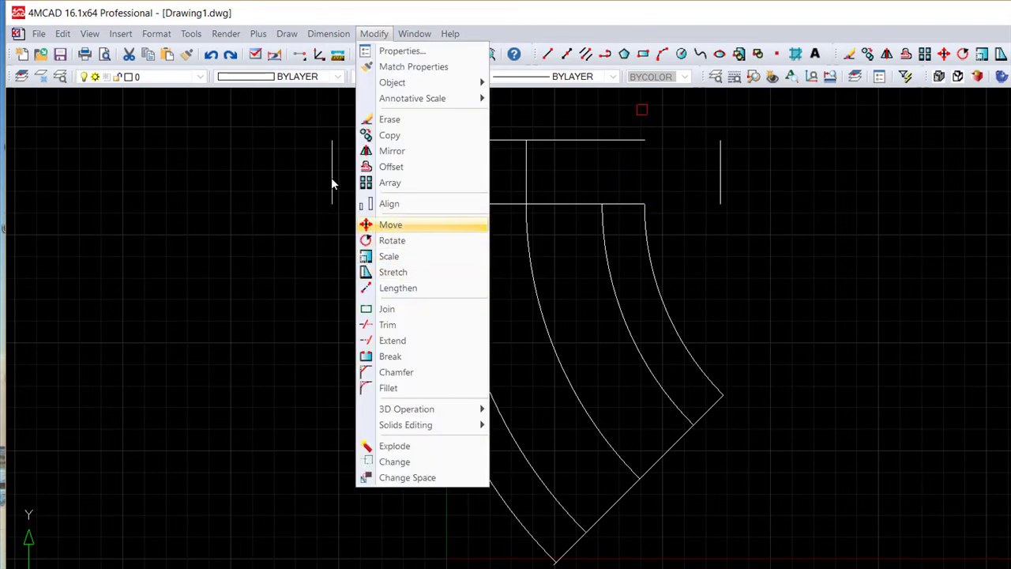
pyautogui.press('Return')
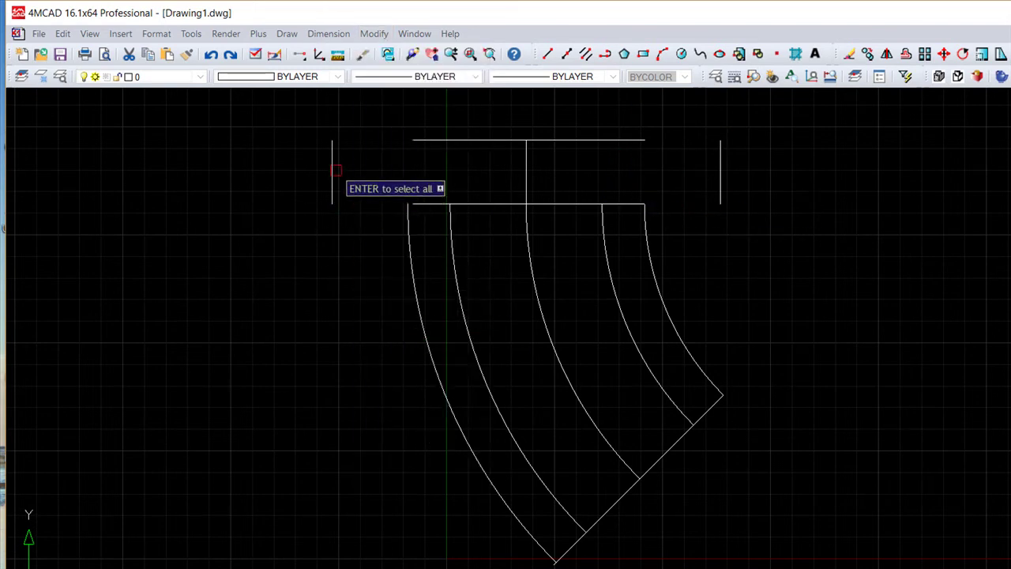
pyautogui.click(329, 165)
pyautogui.click(719, 178)
pyautogui.press('Return')
pyautogui.click(639, 199)
pyautogui.click(636, 139)
pyautogui.click(422, 139)
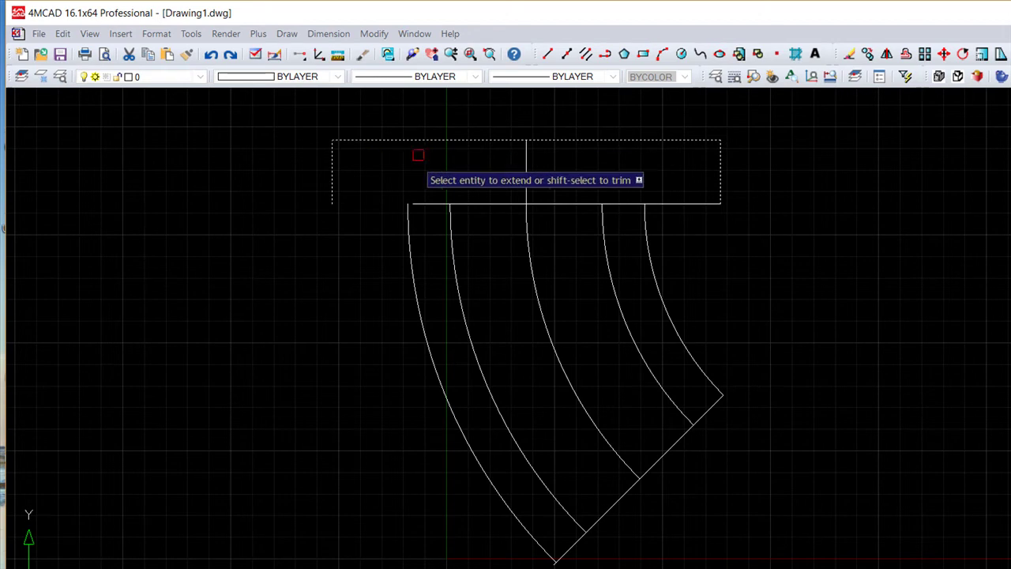
pyautogui.press('Return')
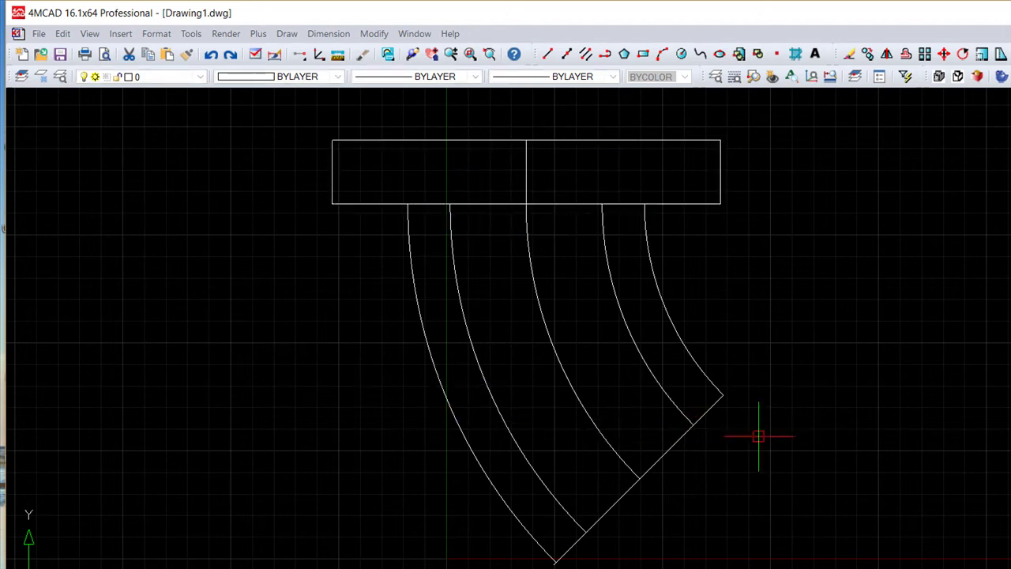
# Offset the diagonal end line toward the lower right.
pyautogui.moveTo(614, 384); pyautogui.dragTo(597, 309, button='middle')
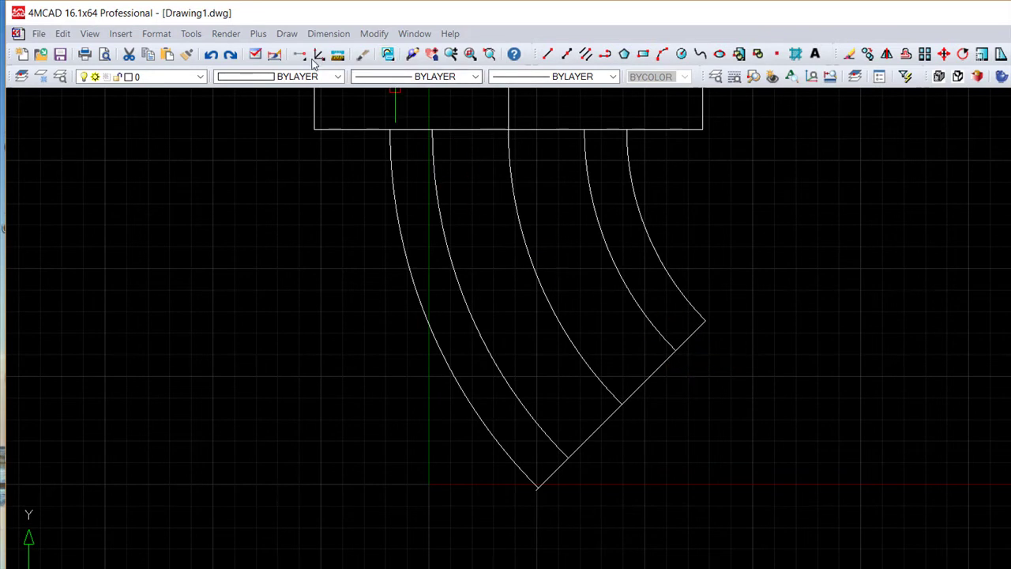
pyautogui.click(374, 33)
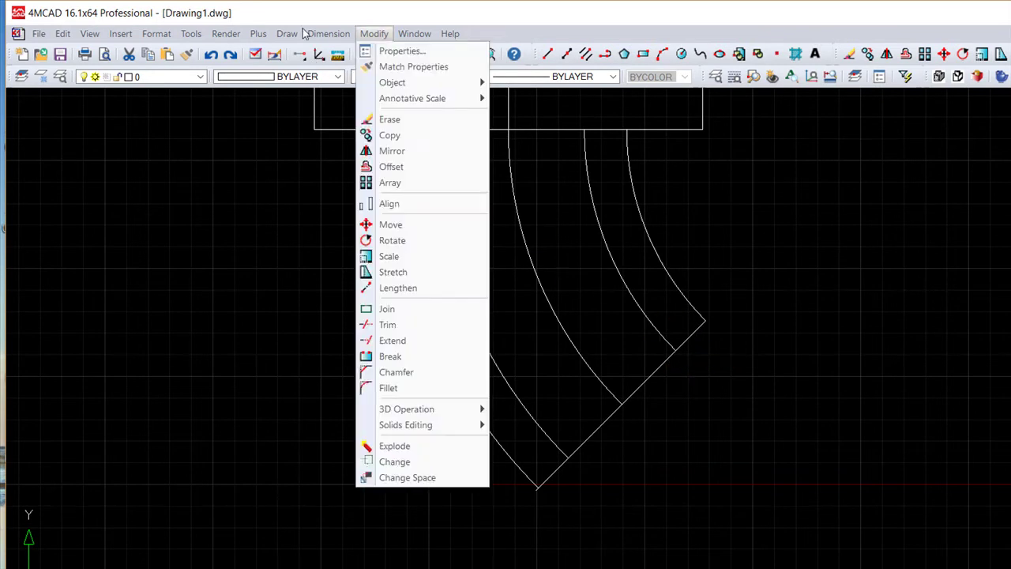
pyautogui.click(383, 165)
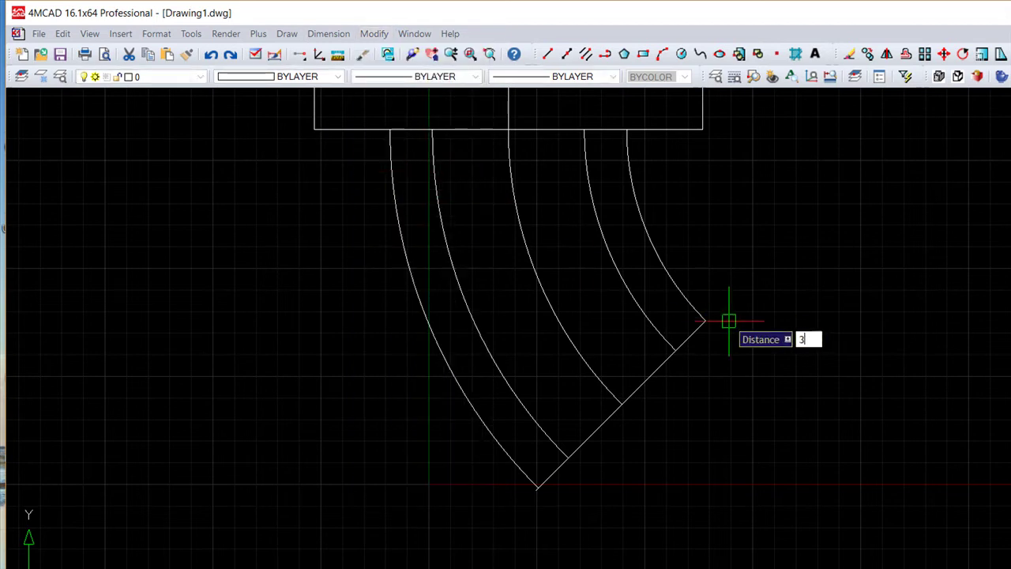
pyautogui.press('Return')
pyautogui.click(643, 383)
pyautogui.click(716, 428)
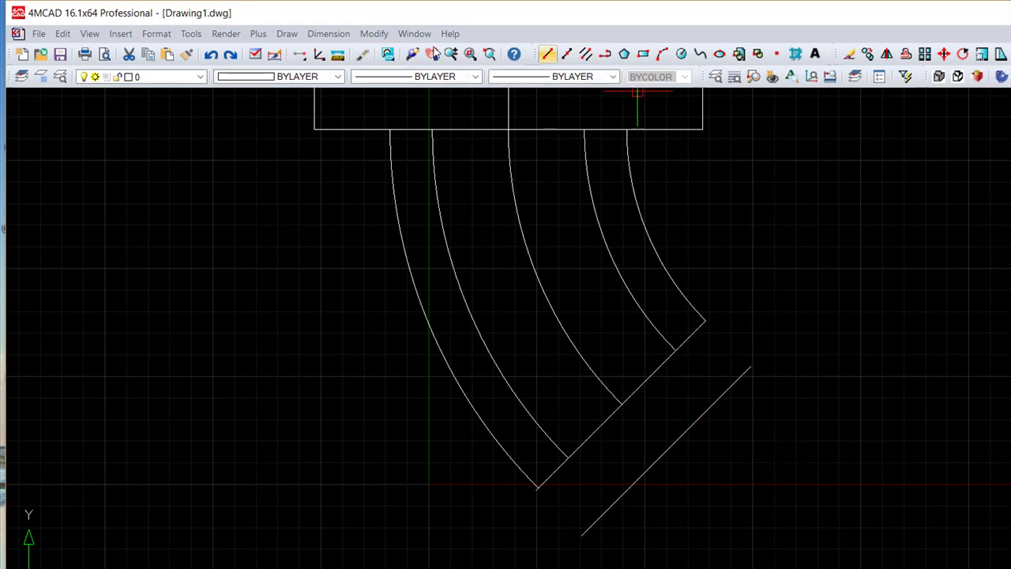
# Draw a line from the diagonal's intersection point perpendicular to the diagonal.
pyautogui.click(547, 54)
pyautogui.click(623, 404)
pyautogui.keyDown('shift'); pyautogui.rightClick(821, 518); pyautogui.keyUp('shift')
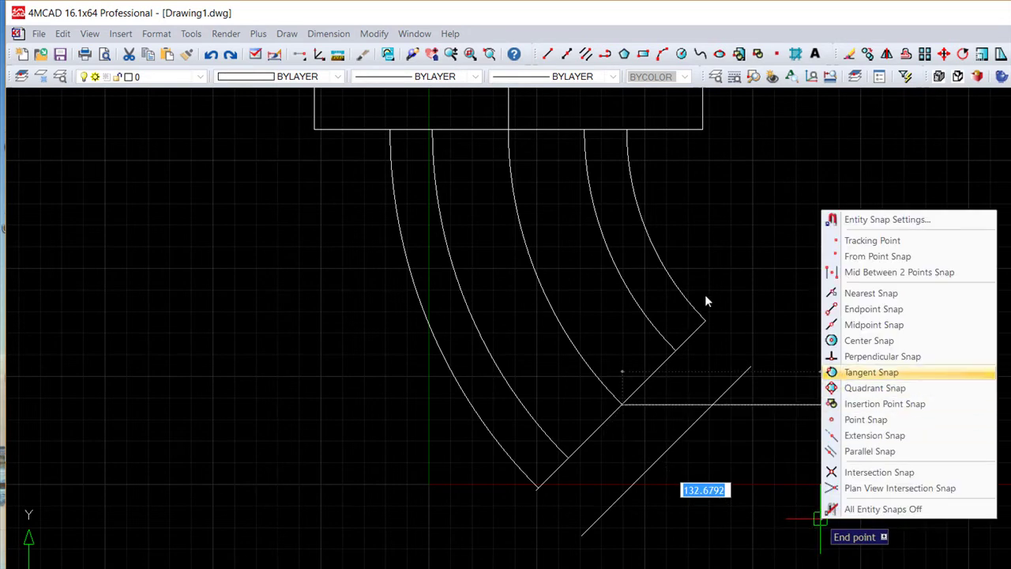
pyautogui.click(869, 356)
pyautogui.click(670, 448)
pyautogui.press('Return')
# Offset the perpendicular line 112.5 units to both sides.
pyautogui.hotkey('alt', 'm')
pyautogui.press('Up')
pyautogui.press('Up')
pyautogui.press('Return')
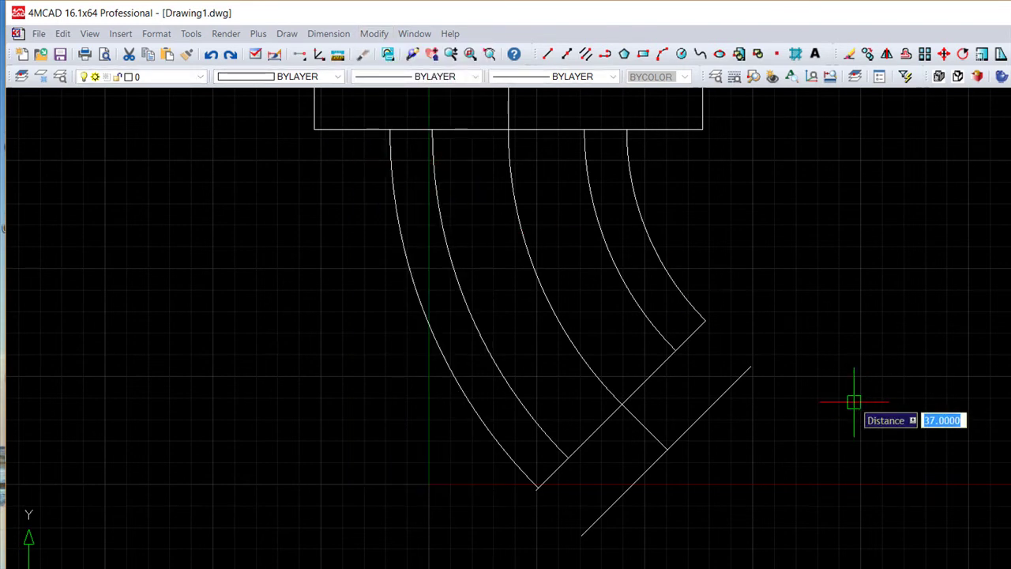
pyautogui.press('Return')
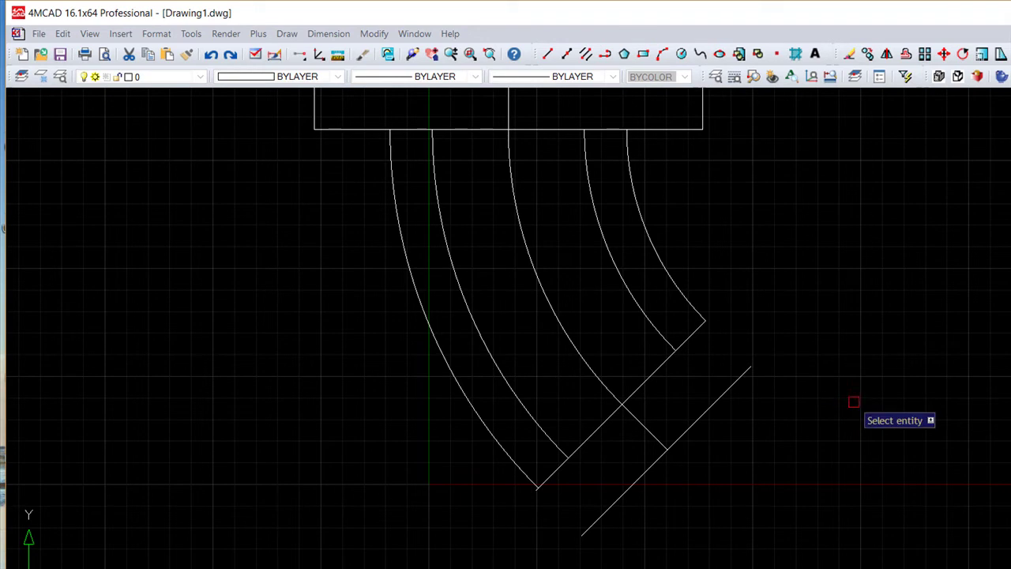
pyautogui.click(639, 421)
pyautogui.click(703, 391)
pyautogui.click(642, 425)
pyautogui.click(585, 477)
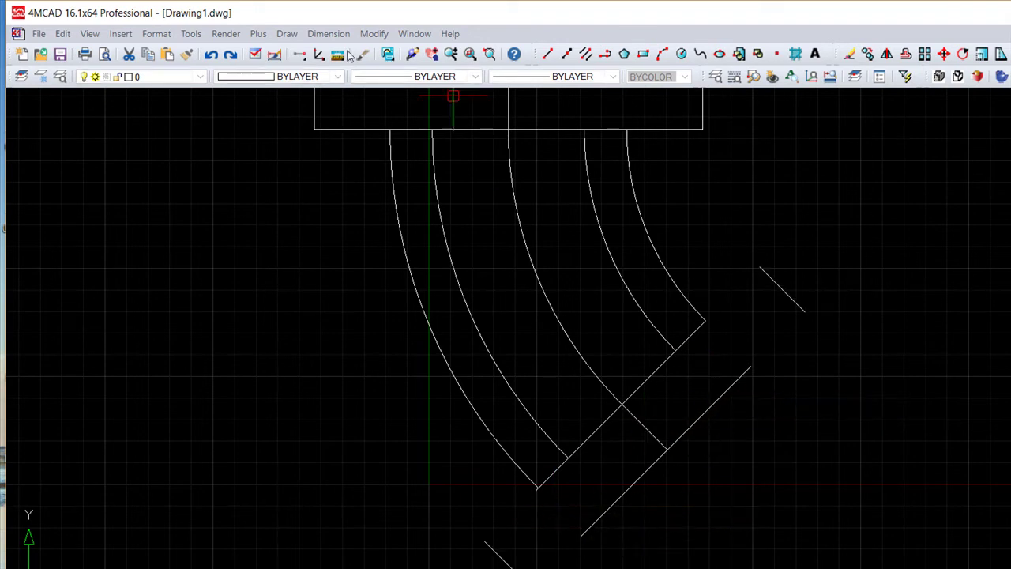
# Extend both diagonal lines up and down to the two new offset lines.
pyautogui.click(375, 33)
pyautogui.press('Down')
pyautogui.press('Down')
pyautogui.press('Down')
pyautogui.press('Up')
pyautogui.press('Return')
pyautogui.click(786, 294)
pyautogui.press('Return')
pyautogui.click(745, 373)
pyautogui.click(695, 332)
pyautogui.click(539, 483)
pyautogui.click(582, 530)
pyautogui.press('Return')
pyautogui.scroll(2, 819, 354)
pyautogui.scroll(-4, 722, 334)
pyautogui.moveTo(593, 277); pyautogui.dragTo(628, 325, button='middle')
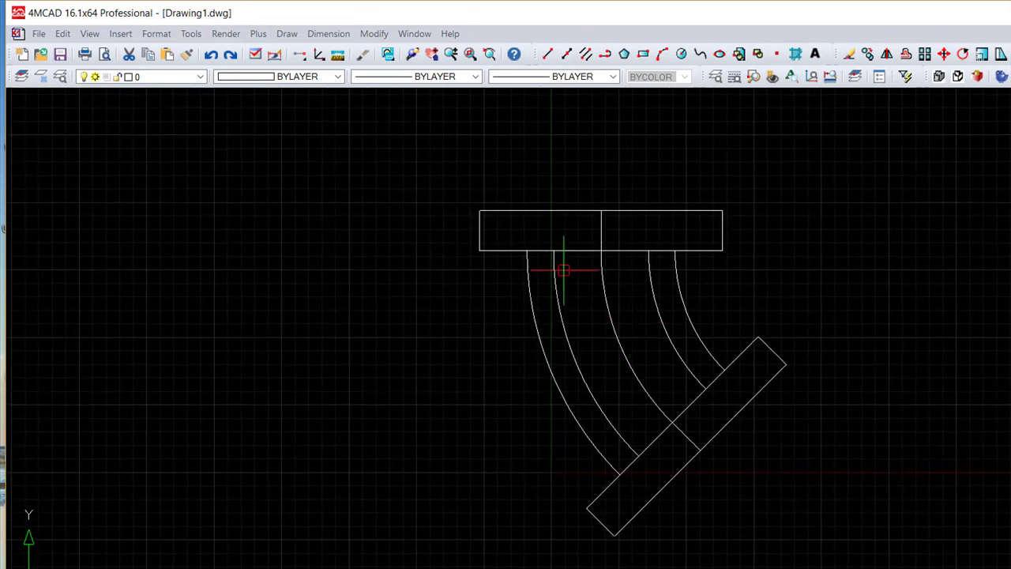
# Offset the top flange's upper edge and the angled flange's outer edge outward as gasket lines.
pyautogui.click(374, 33)
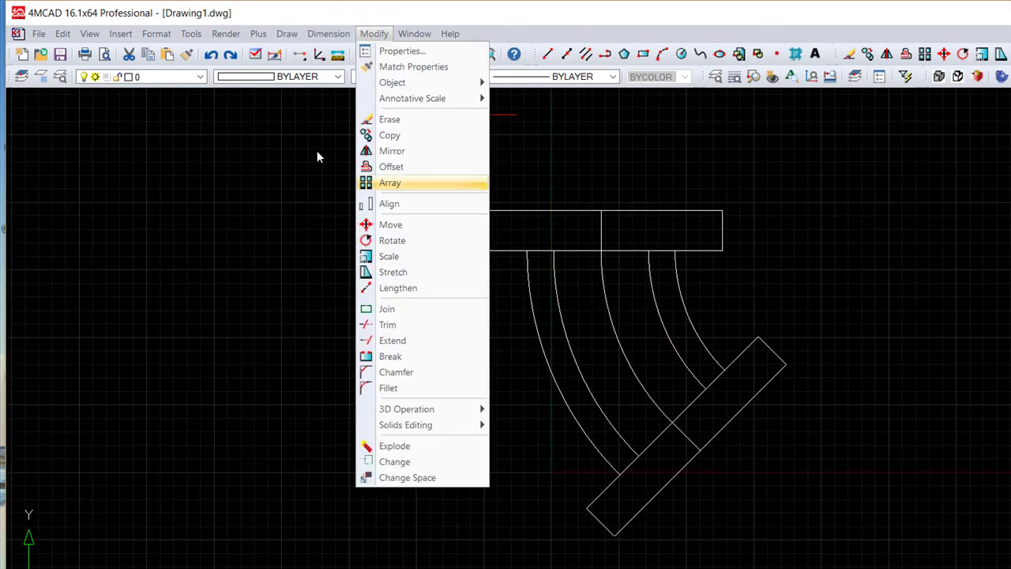
pyautogui.click(391, 166)
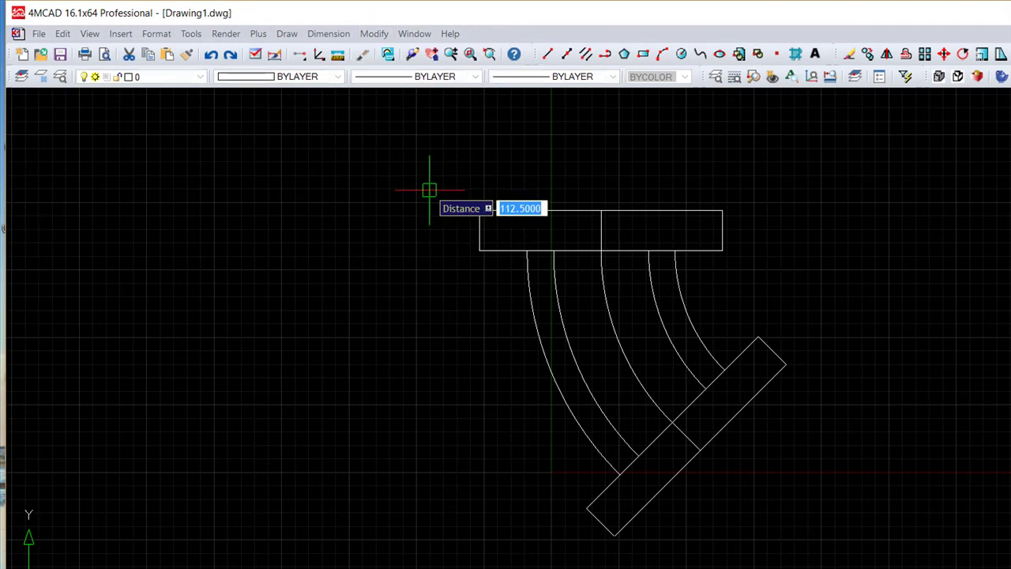
pyautogui.press('Return')
pyautogui.click(631, 207)
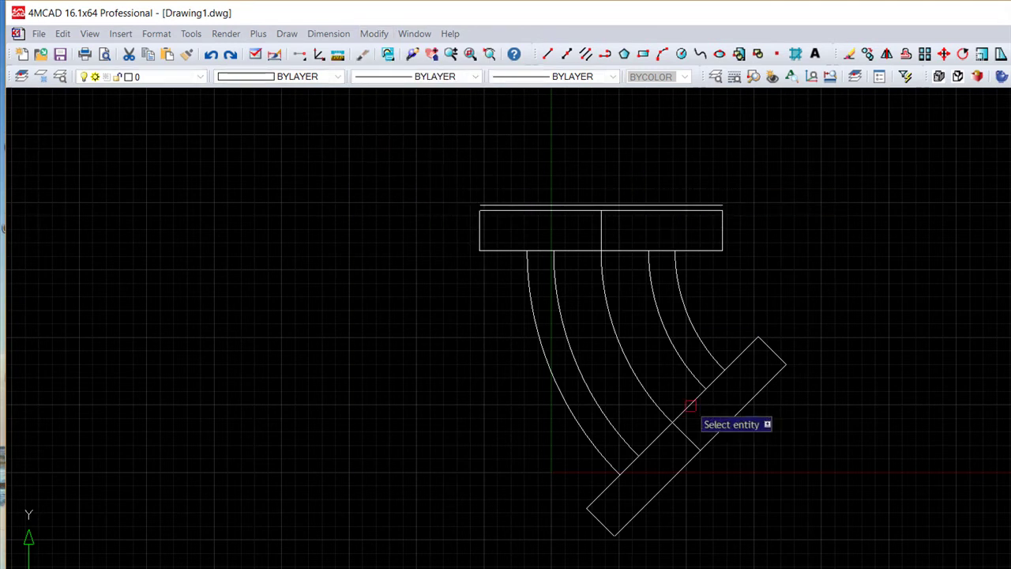
pyautogui.click(719, 433)
pyautogui.click(733, 445)
pyautogui.scroll(2, 703, 339)
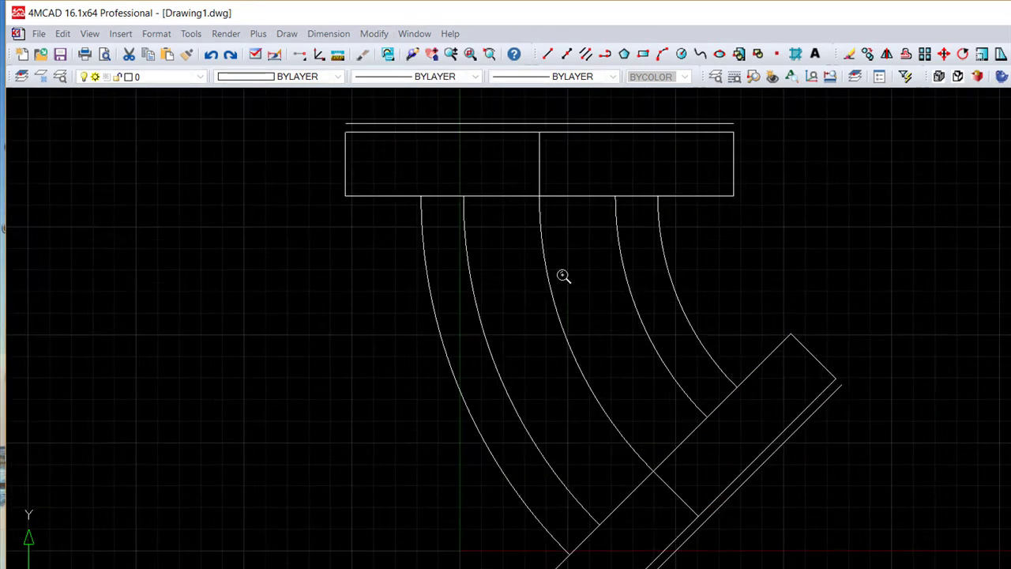
# Extend the centre line past both flanges, using the top and diagonal helper lines as boundaries.
pyautogui.click(374, 33)
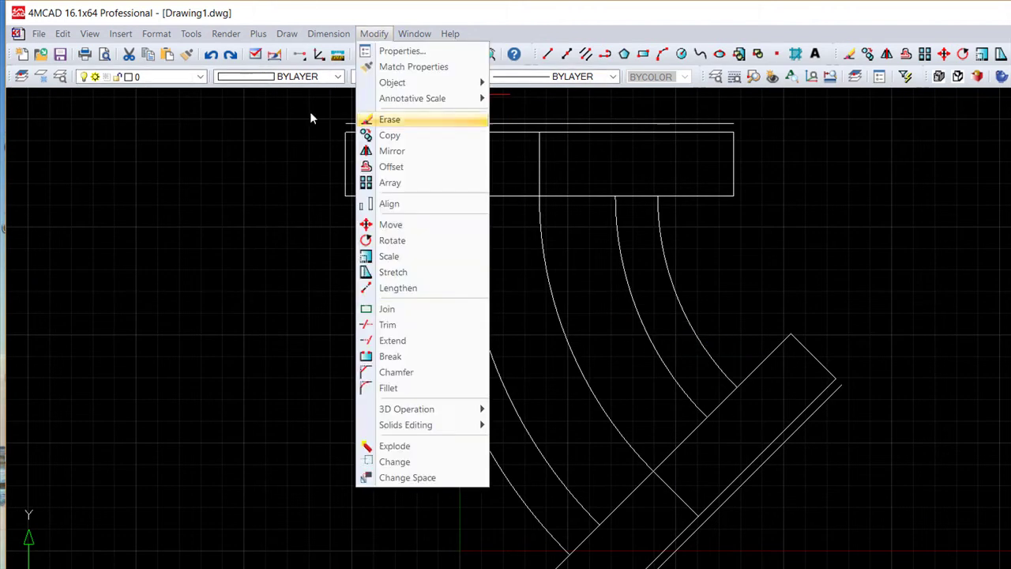
pyautogui.click(402, 340)
pyautogui.click(769, 454)
pyautogui.click(590, 121)
pyautogui.click(539, 144)
pyautogui.press('Return')
pyautogui.click(656, 482)
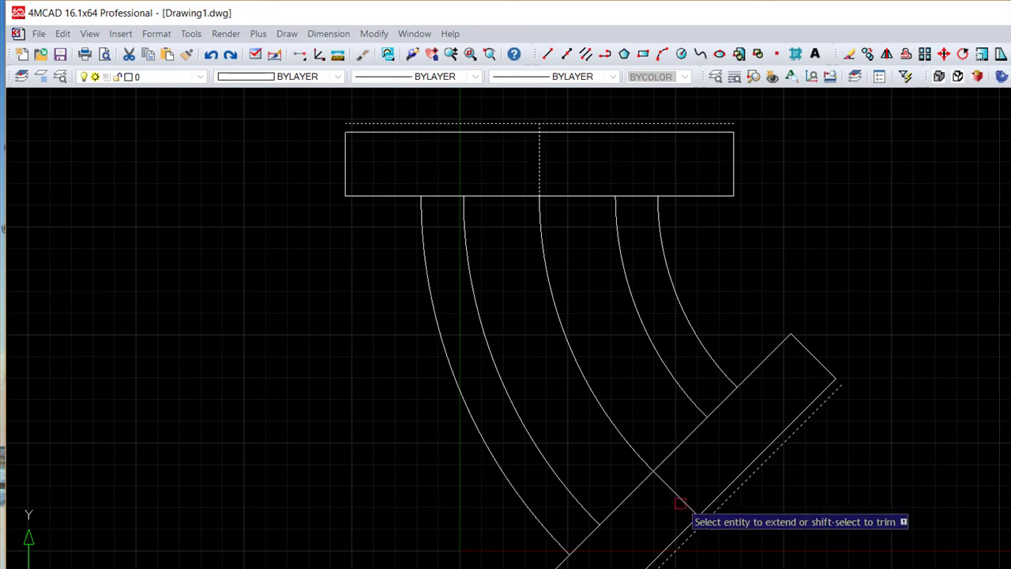
pyautogui.press('Return')
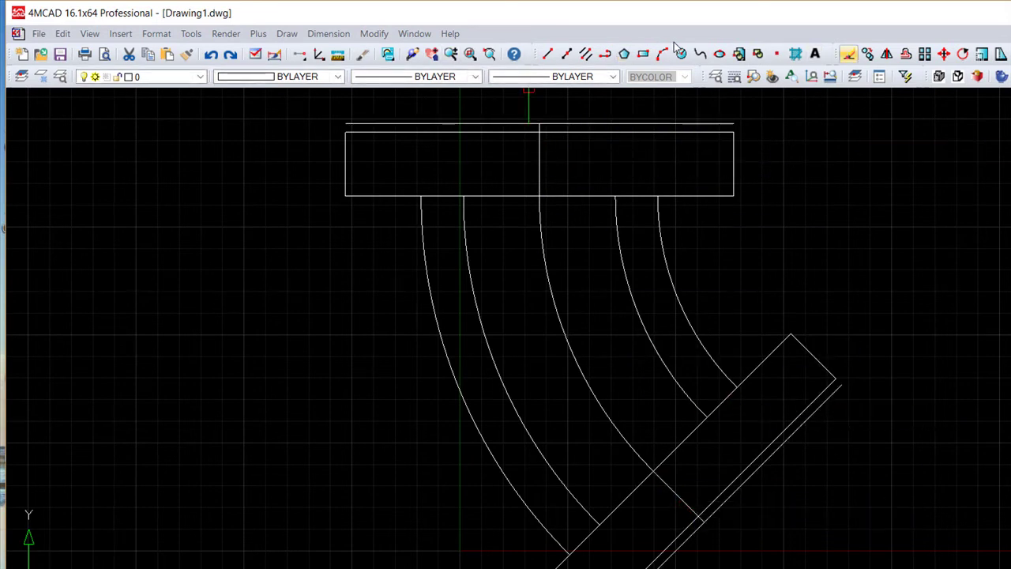
# Erase the top and outer diagonal helper lines.
pyautogui.press('Delete')
pyautogui.click(702, 122)
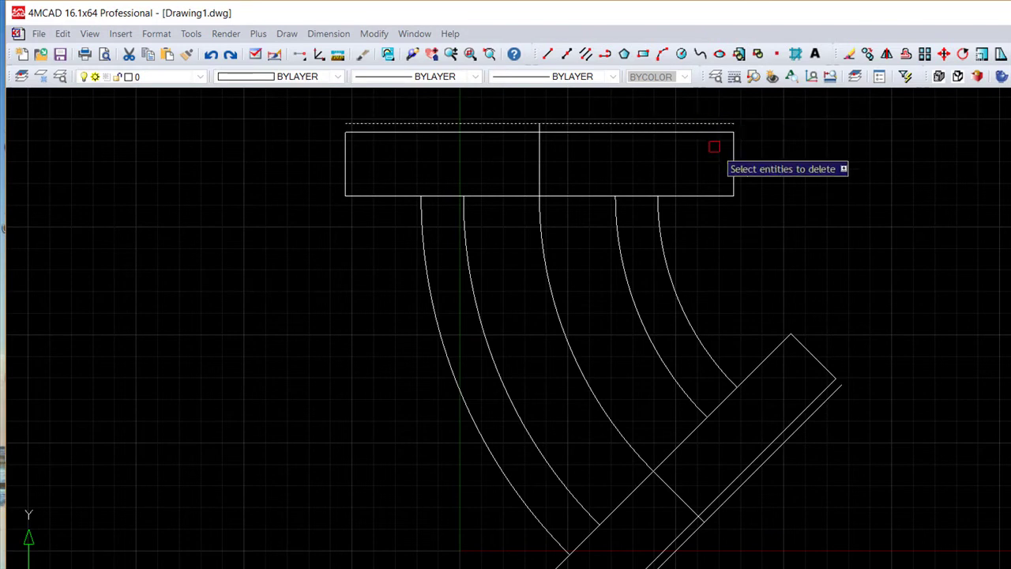
pyautogui.click(793, 439)
pyautogui.press('Return')
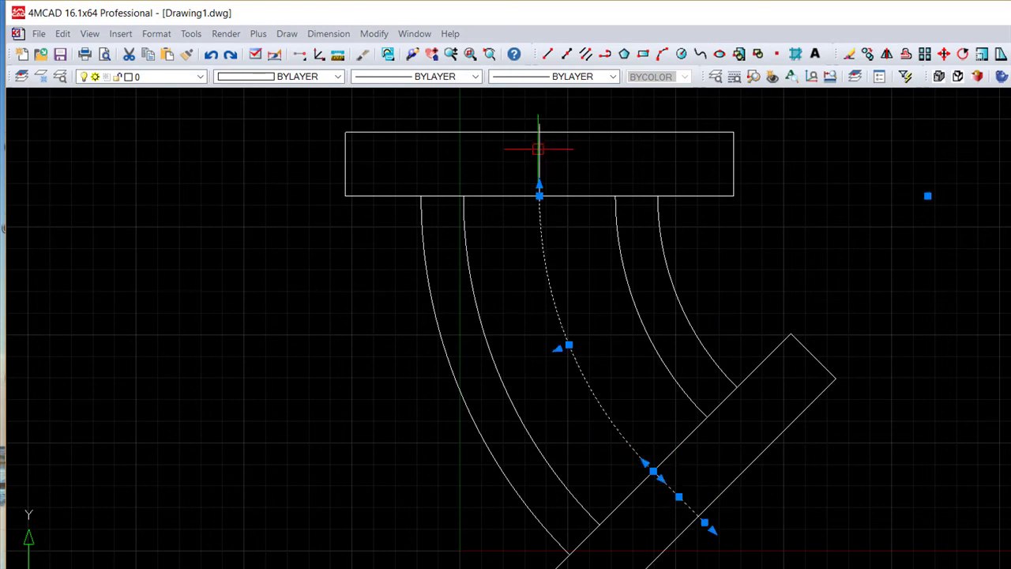
# Move the centre line onto the Axes layer with a linetype scale of 15.
pyautogui.press('Down')
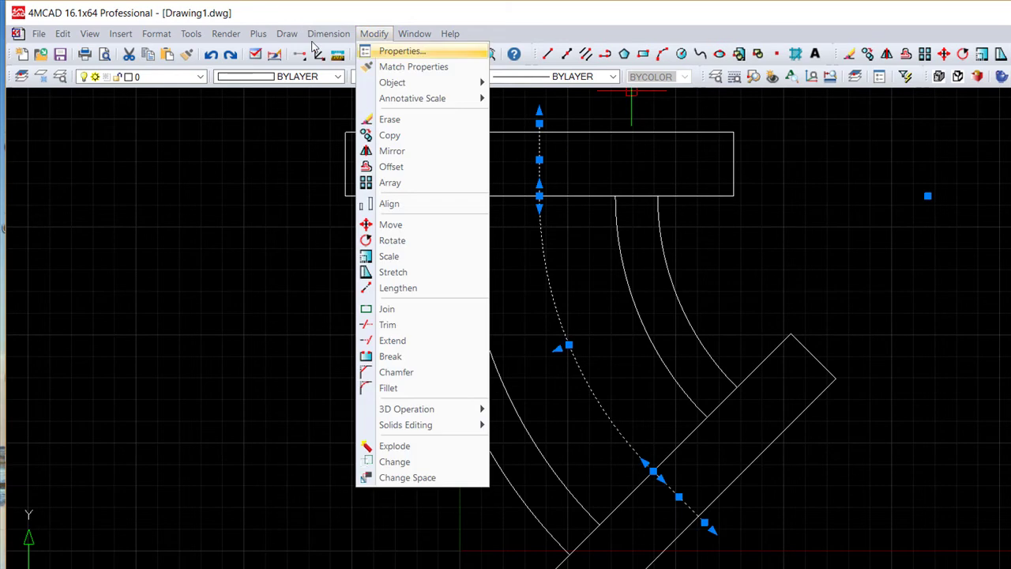
pyautogui.press('Return')
pyautogui.click(124, 169)
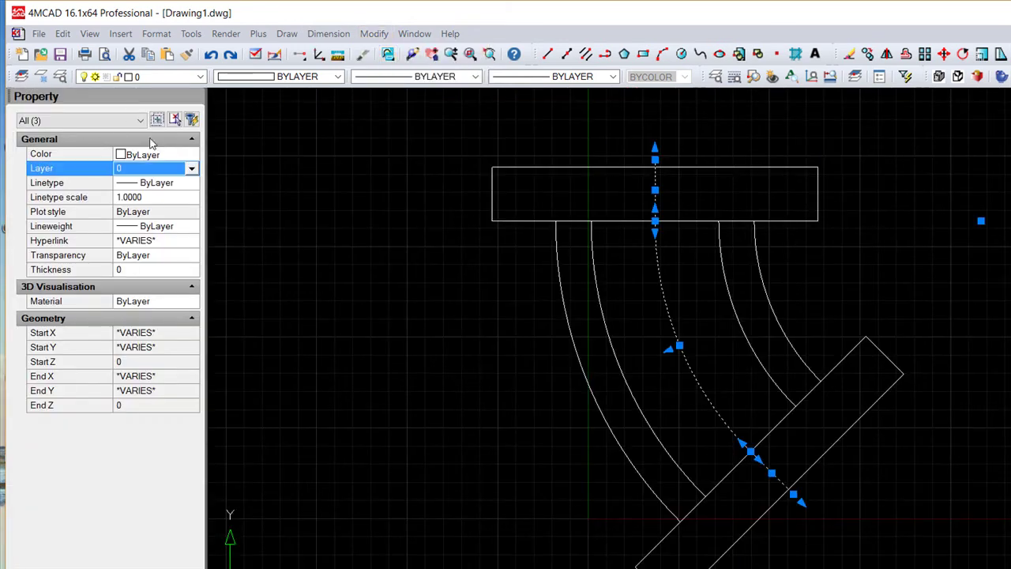
pyautogui.click(124, 169)
pyautogui.press('Return')
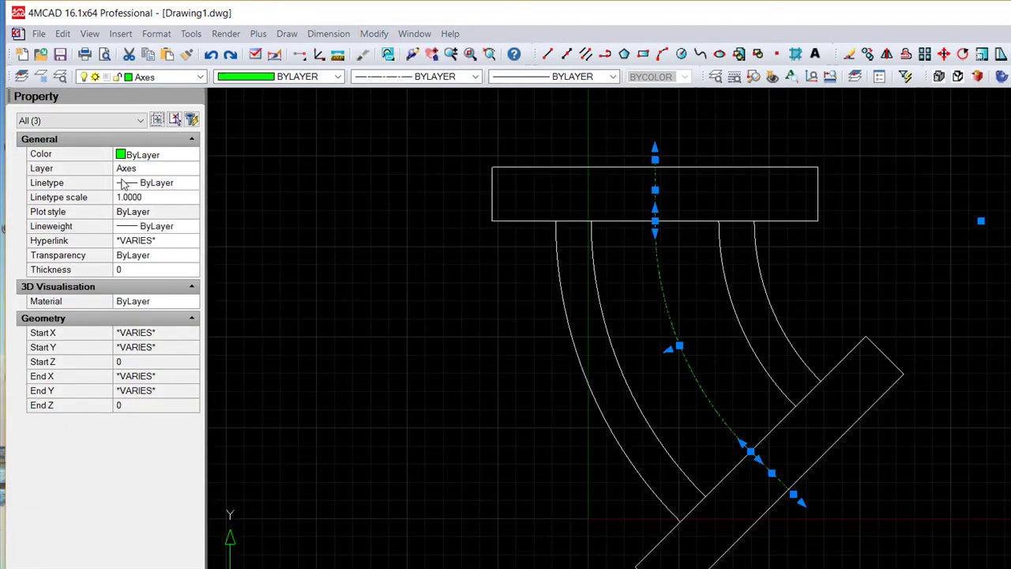
pyautogui.press('Tab')
pyautogui.press('Tab')
pyautogui.write('5')
pyautogui.press('Return')
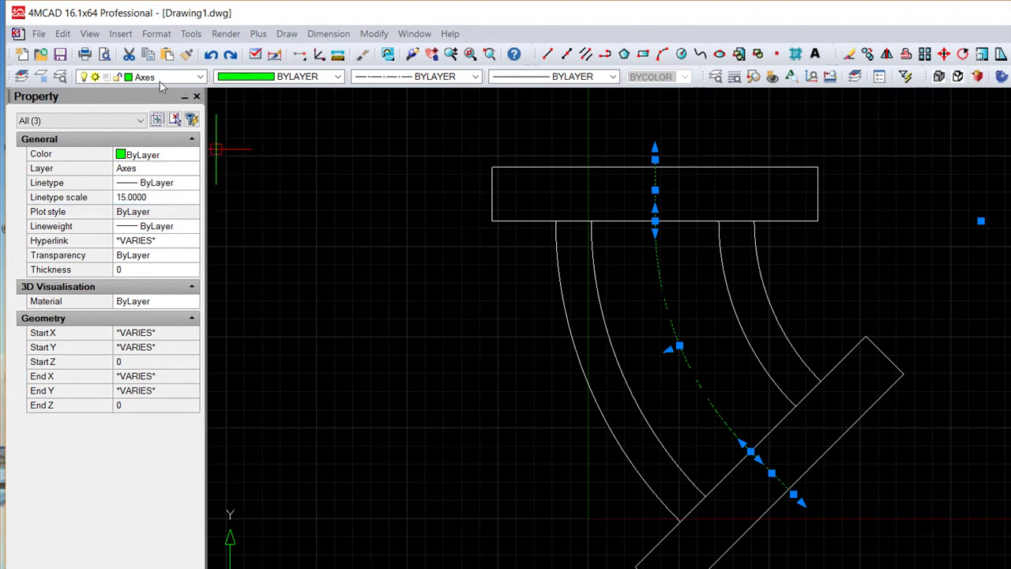
pyautogui.press('Escape')
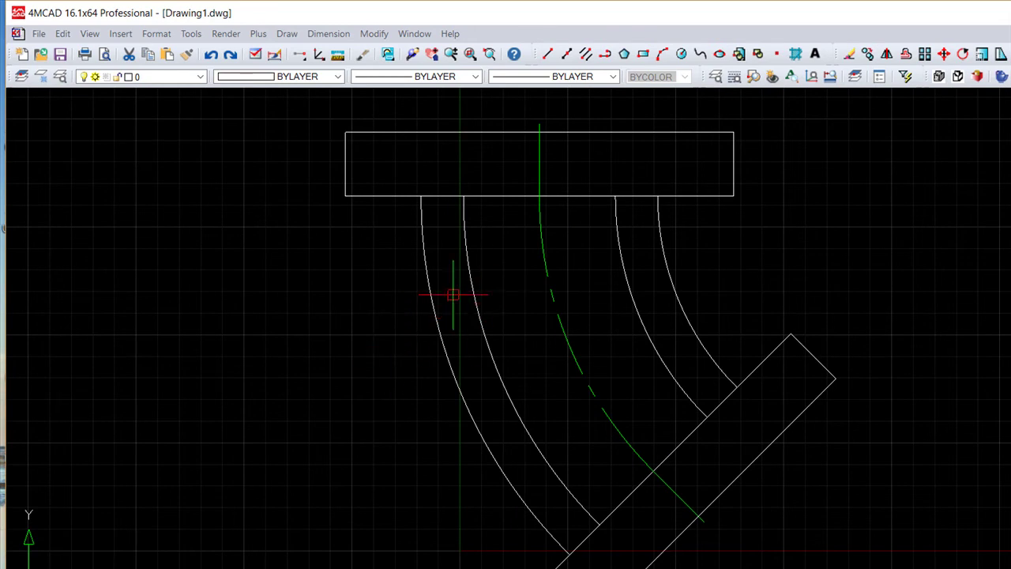
pyautogui.click(374, 33)
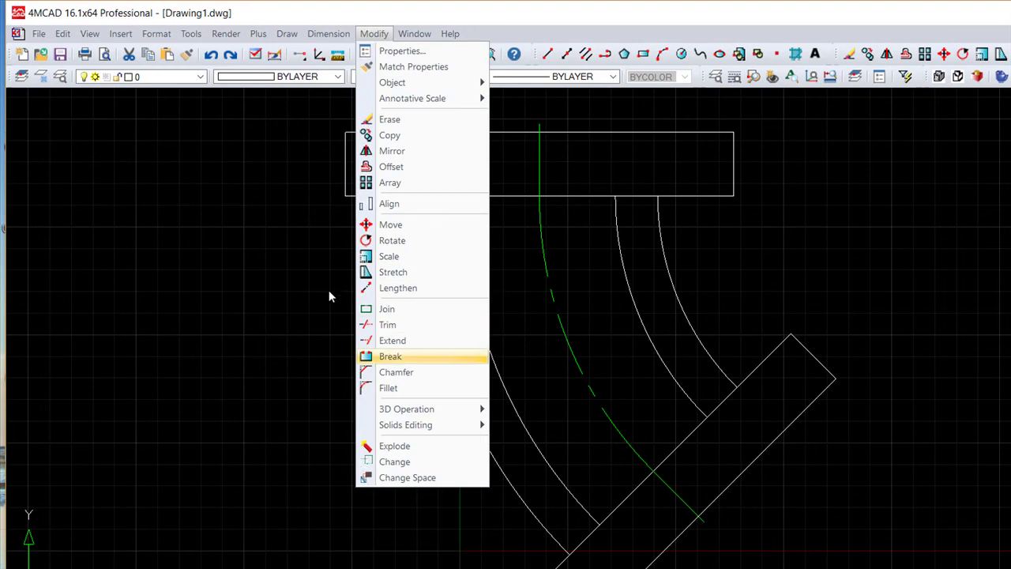
# Fillet the left outer arc into the top flange's lower edge and the lower flange's diagonal edge.
pyautogui.click(413, 390)
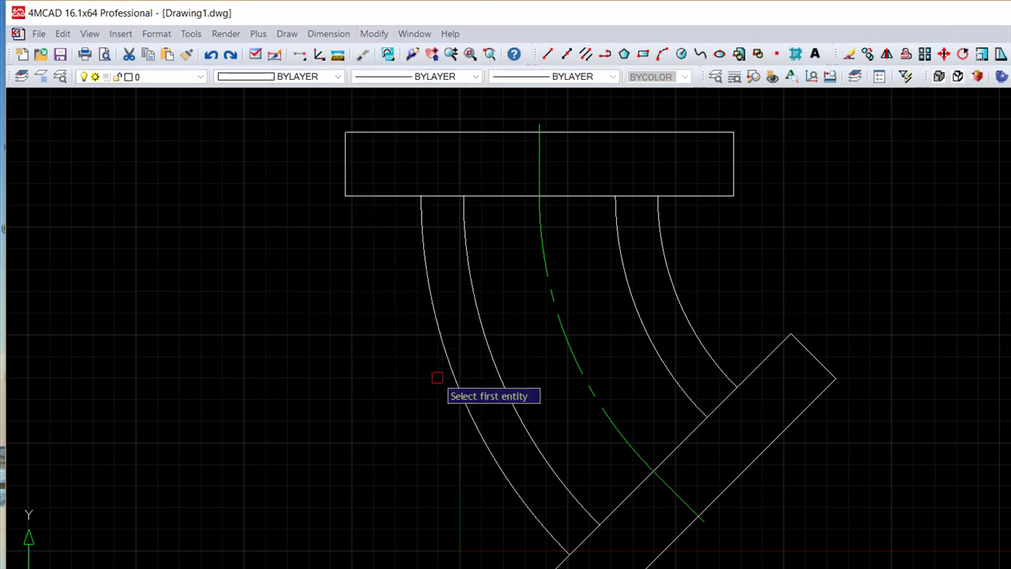
pyautogui.write('r')
pyautogui.press('Return')
pyautogui.press('Return')
pyautogui.click(395, 192)
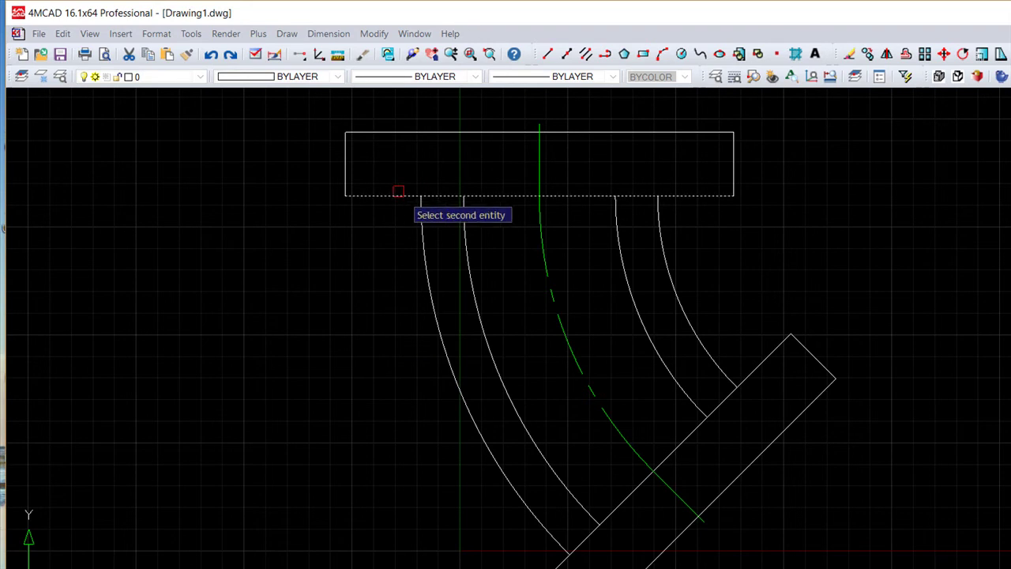
pyautogui.click(425, 237)
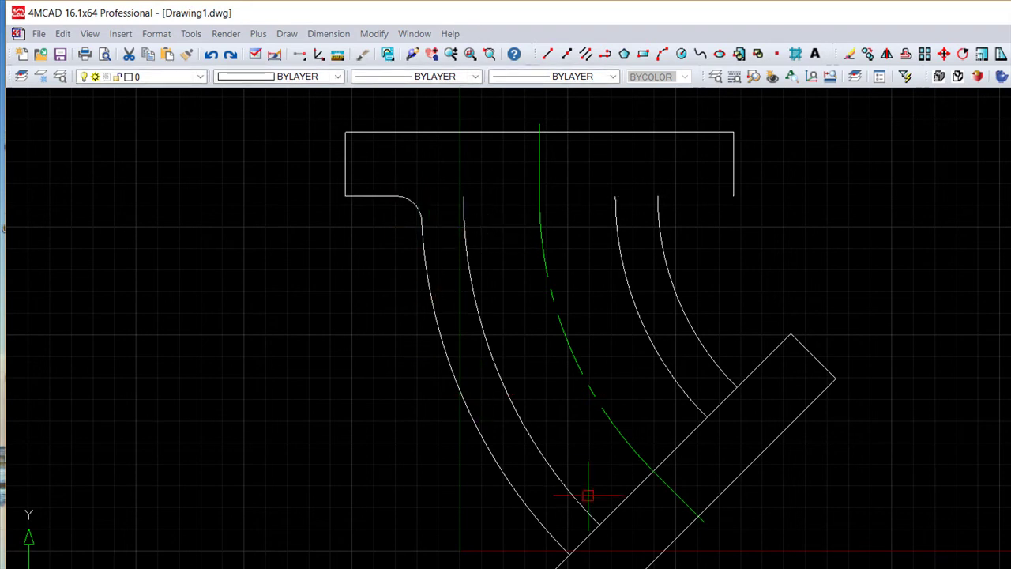
pyautogui.click(592, 520)
pyautogui.press('Return')
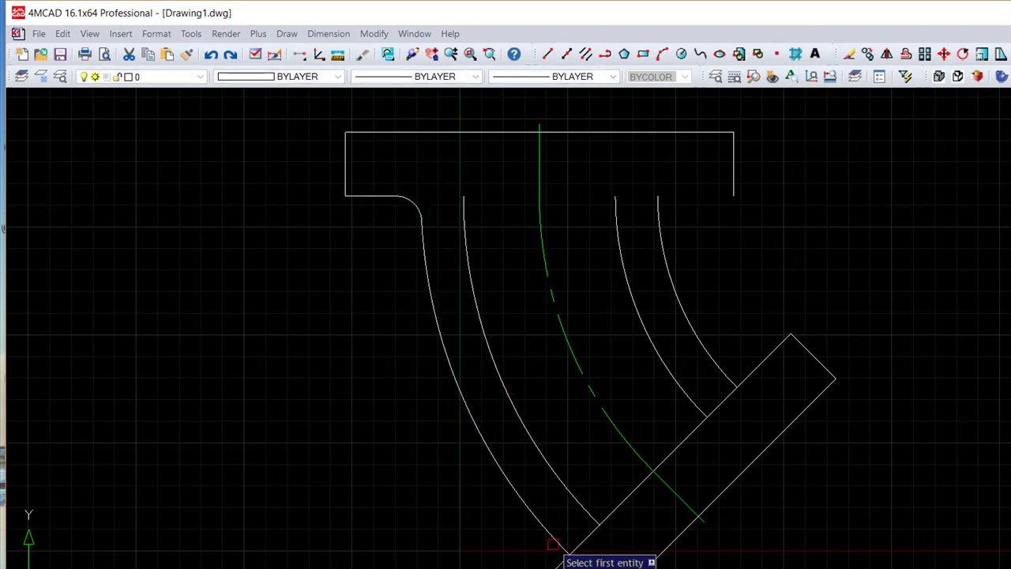
pyautogui.click(563, 558)
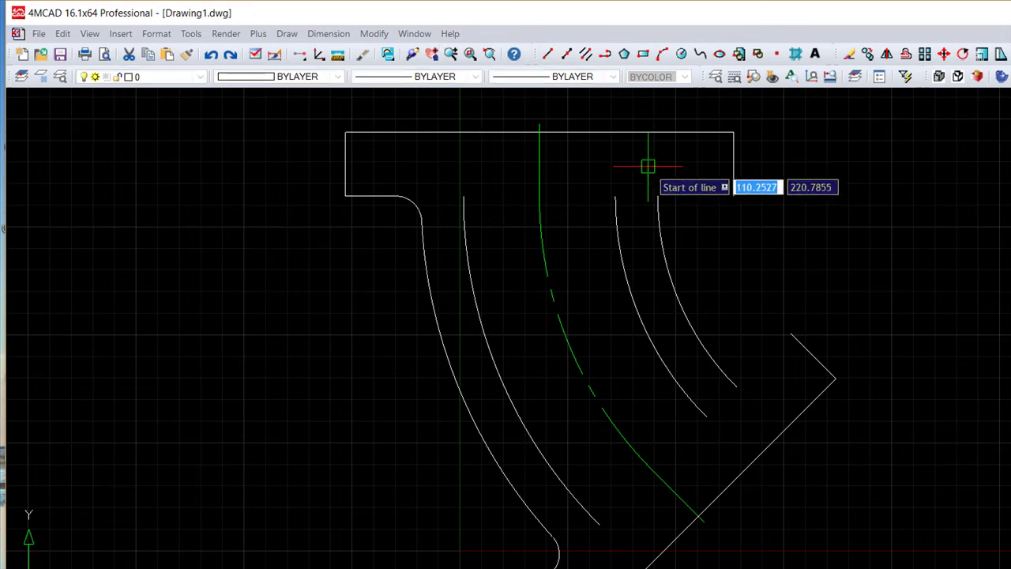
# Draw short lines joining the right outer arc's ends to the top and angled flange corners.
pyautogui.click(668, 196)
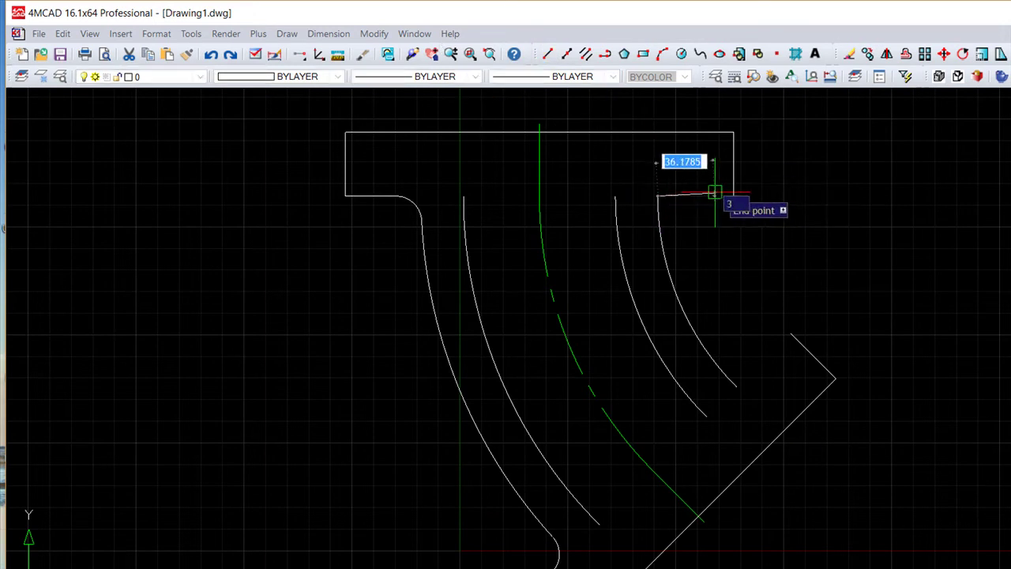
pyautogui.click(734, 197)
pyautogui.press('Escape')
pyautogui.press('Return')
pyautogui.click(737, 387)
pyautogui.click(790, 334)
pyautogui.press('Escape')
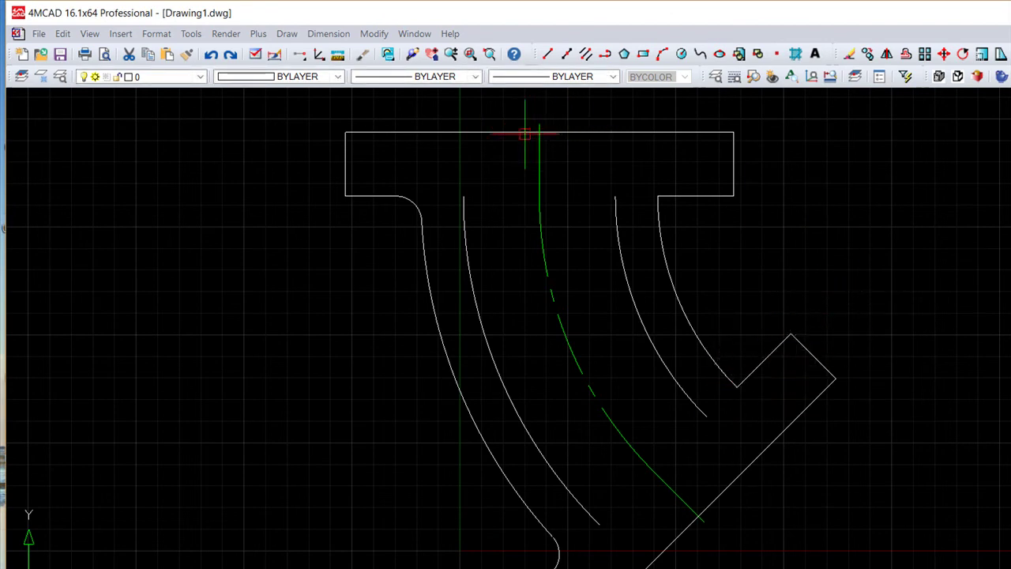
pyautogui.click(374, 33)
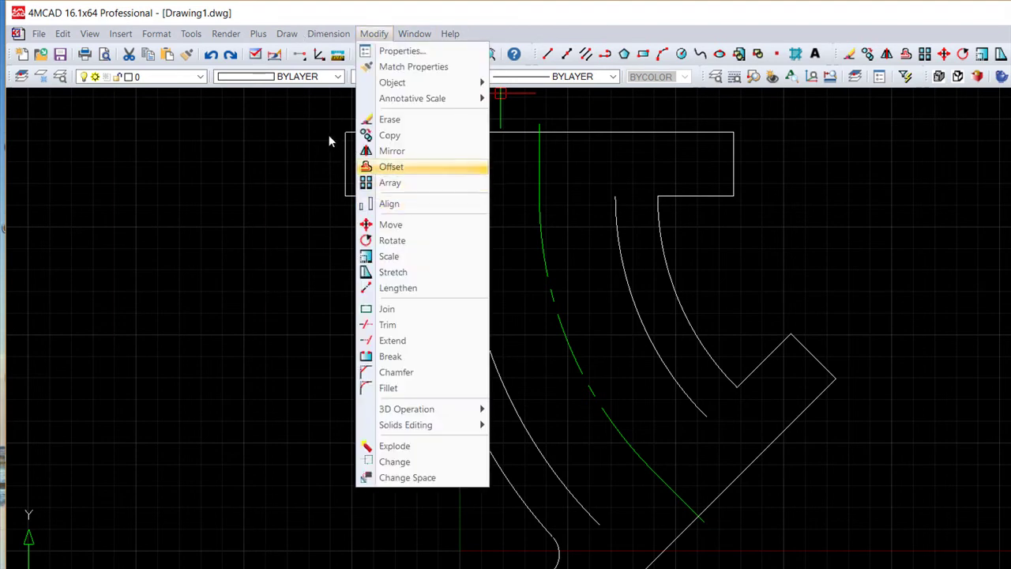
# Fillet the right outer arc into the top flange's underside line and the short lower-flange line.
pyautogui.press('Down')
pyautogui.press('Down')
pyautogui.press('Return')
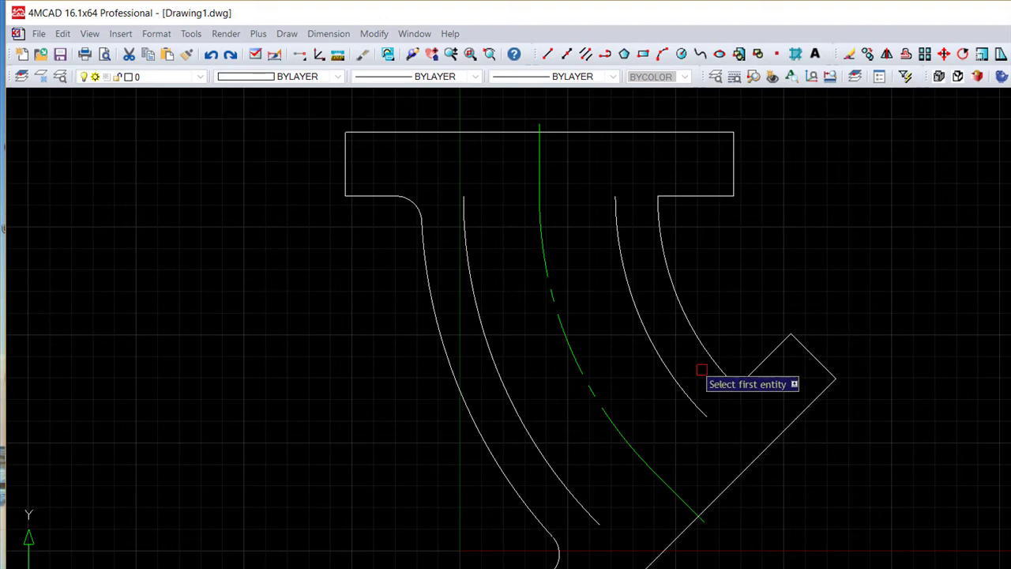
pyautogui.click(740, 377)
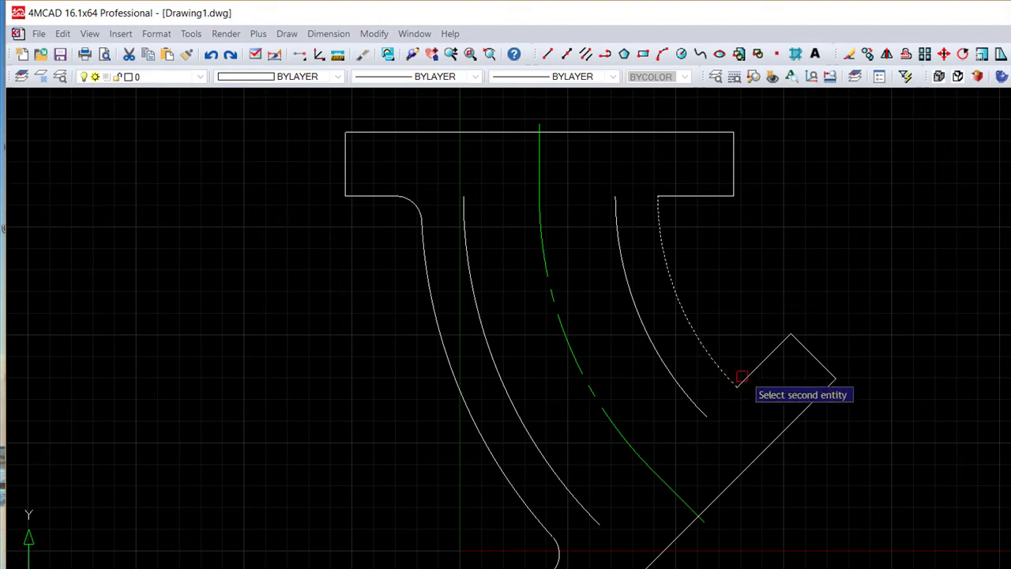
pyautogui.click(660, 215)
pyautogui.click(677, 198)
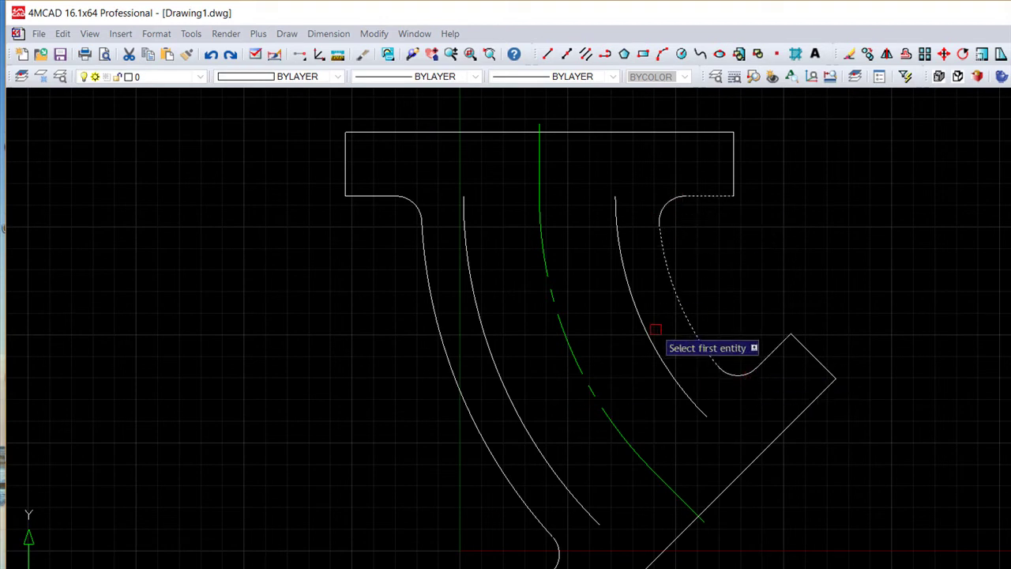
pyautogui.press('Escape')
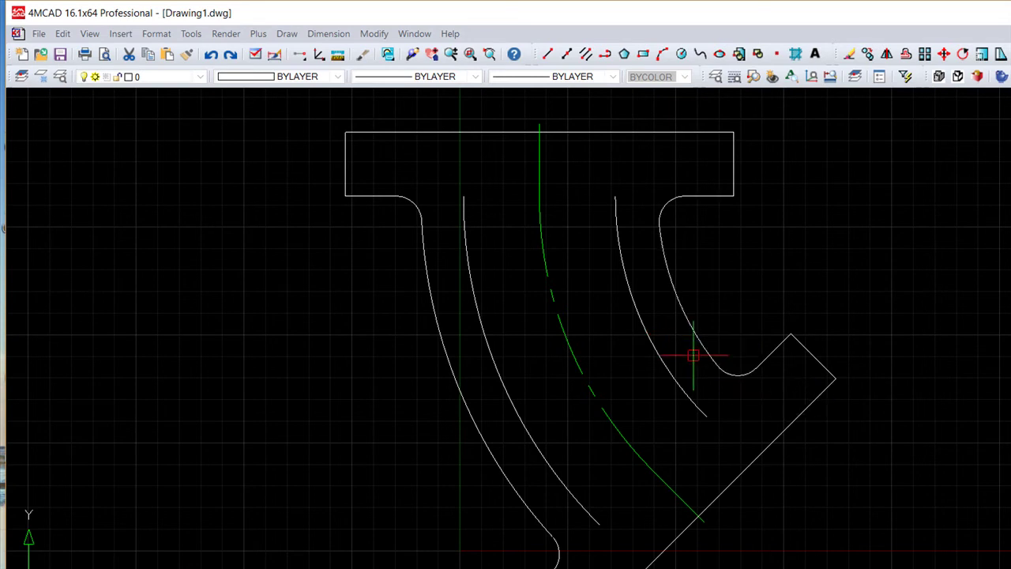
pyautogui.press('Return')
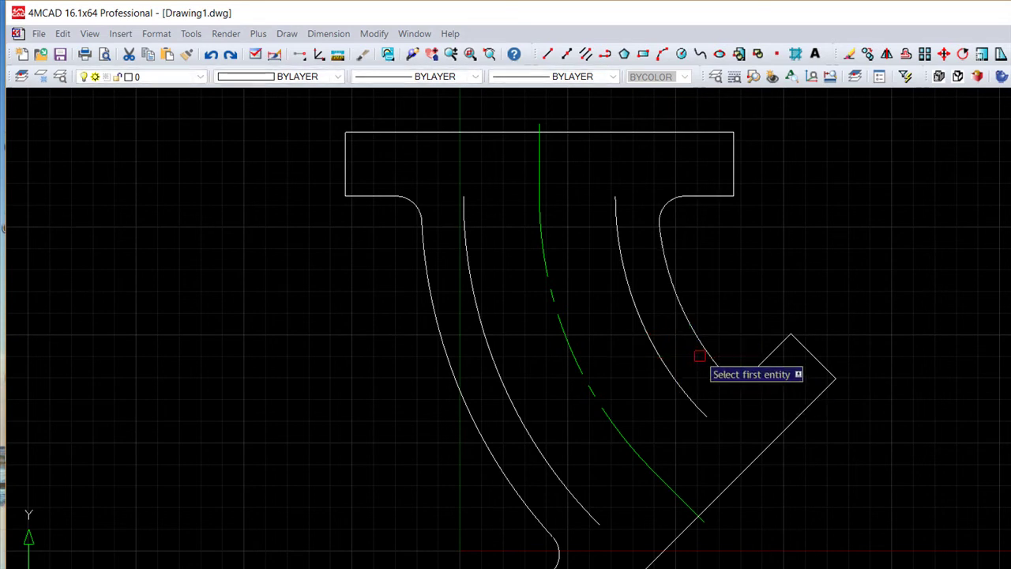
pyautogui.write('f')
pyautogui.press('Return')
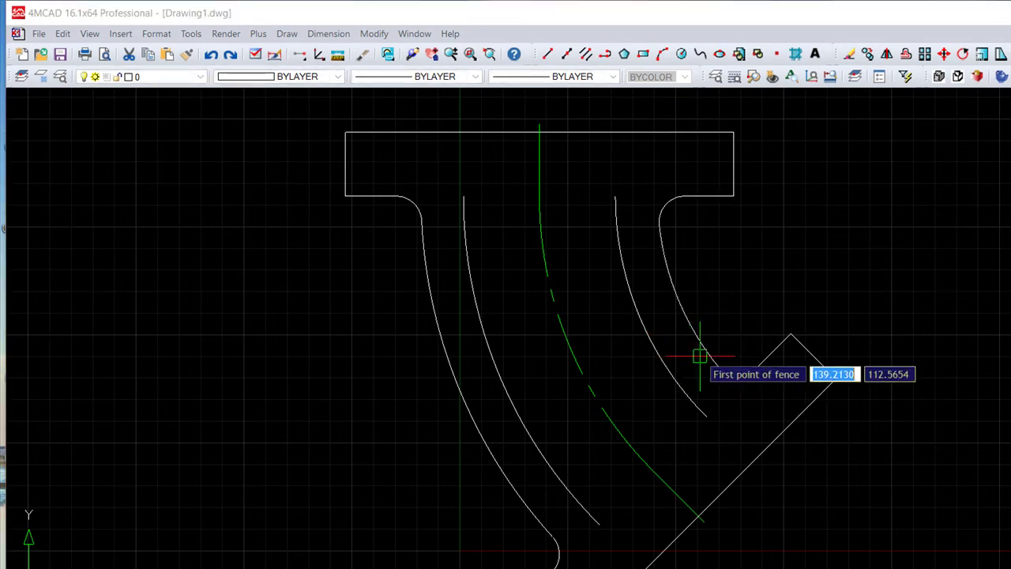
pyautogui.click(700, 357)
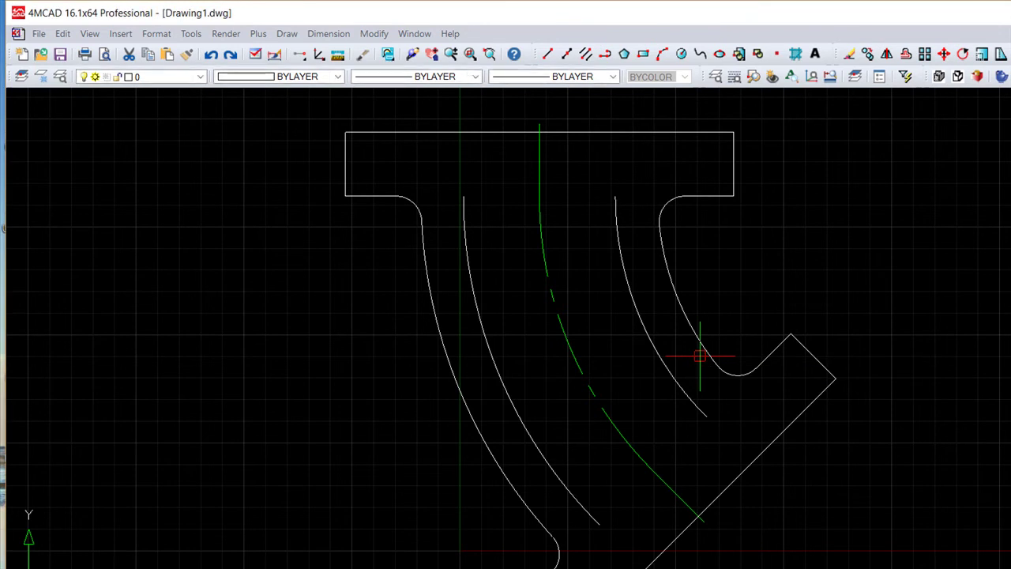
# With radius 15, fillet the right arc's lower end and the short line's corner at the diagonal edge.
pyautogui.press('Return')
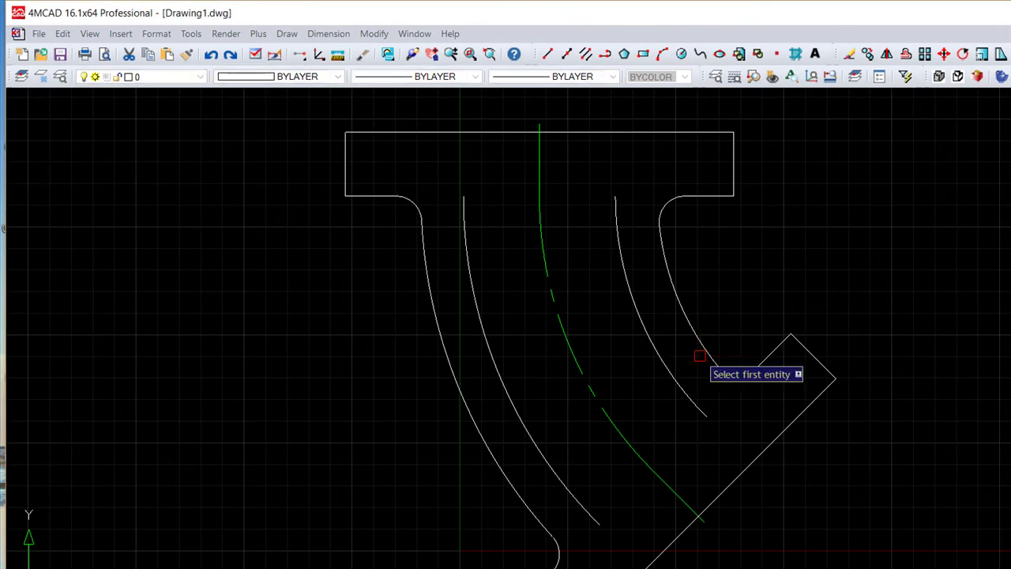
pyautogui.write('r')
pyautogui.press('Return')
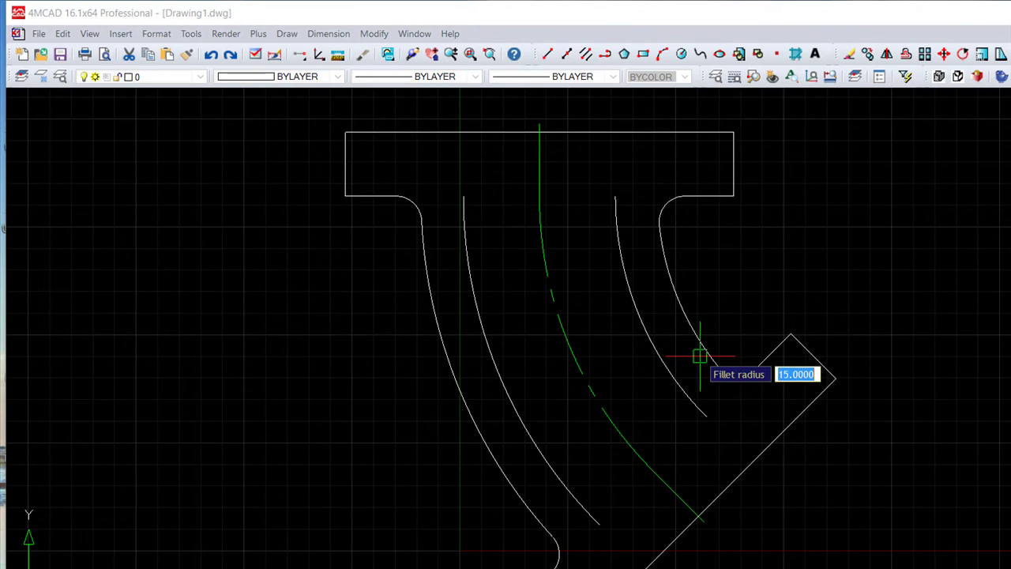
pyautogui.press('Return')
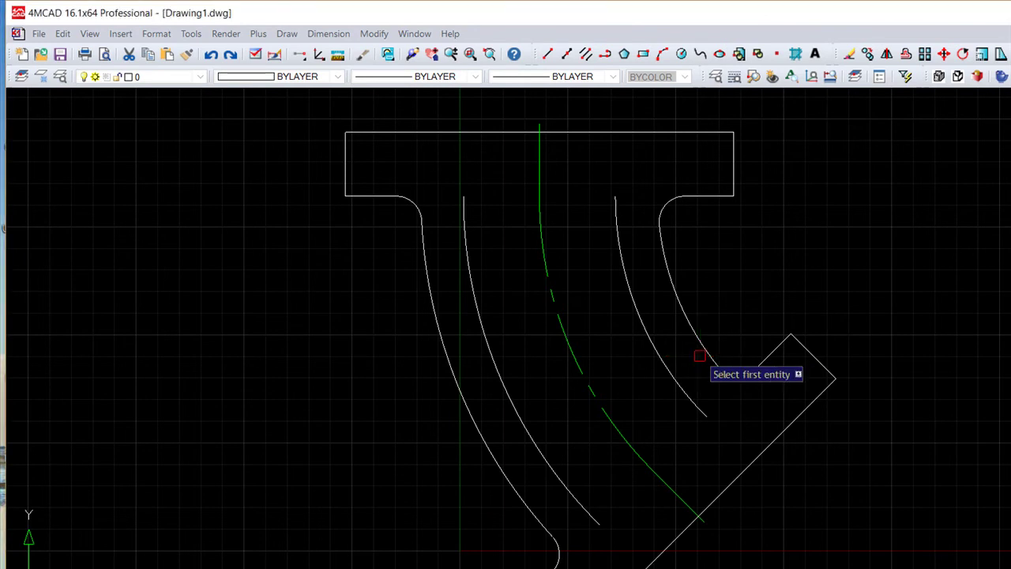
pyautogui.click(699, 356)
pyautogui.click(763, 357)
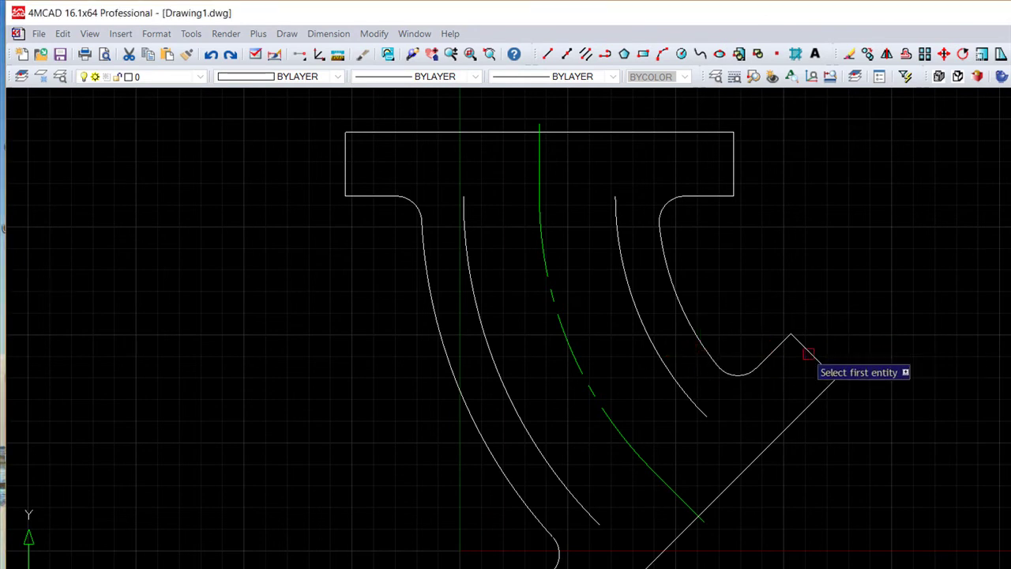
pyautogui.click(780, 347)
pyautogui.click(814, 349)
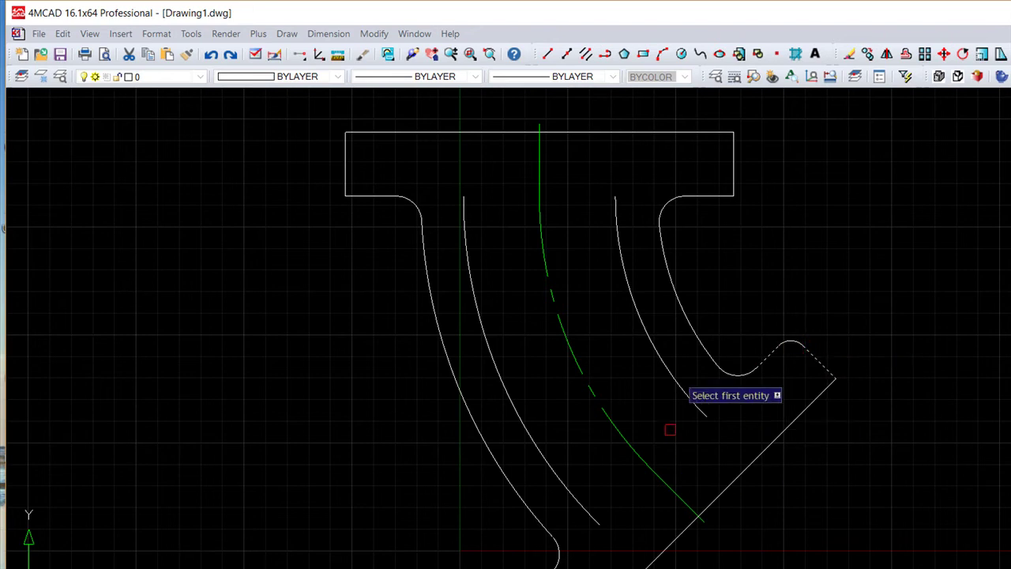
# Round the top flange's lower right and lower left corners with radius-15 fillets.
pyautogui.click(716, 196)
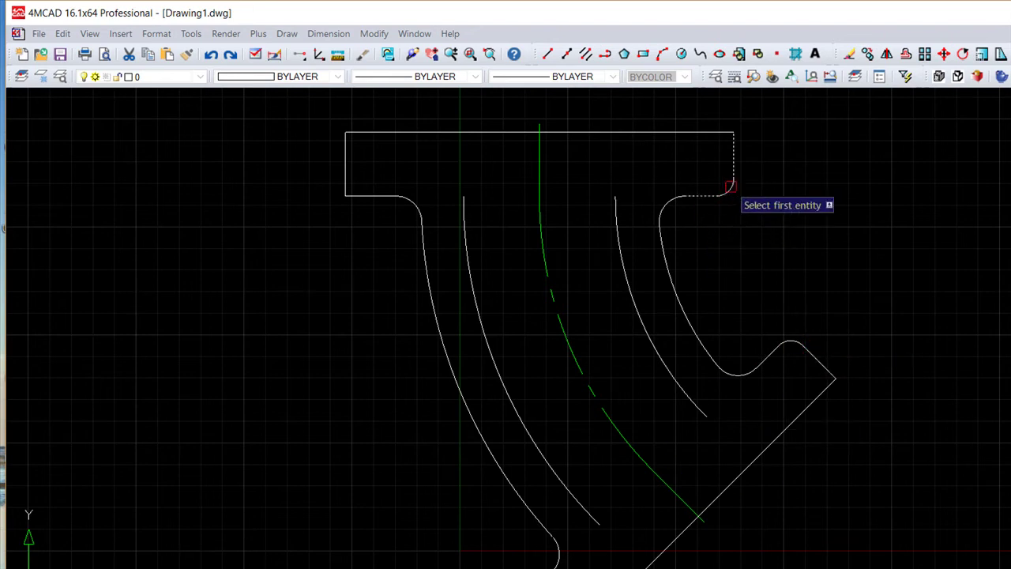
pyautogui.click(361, 195)
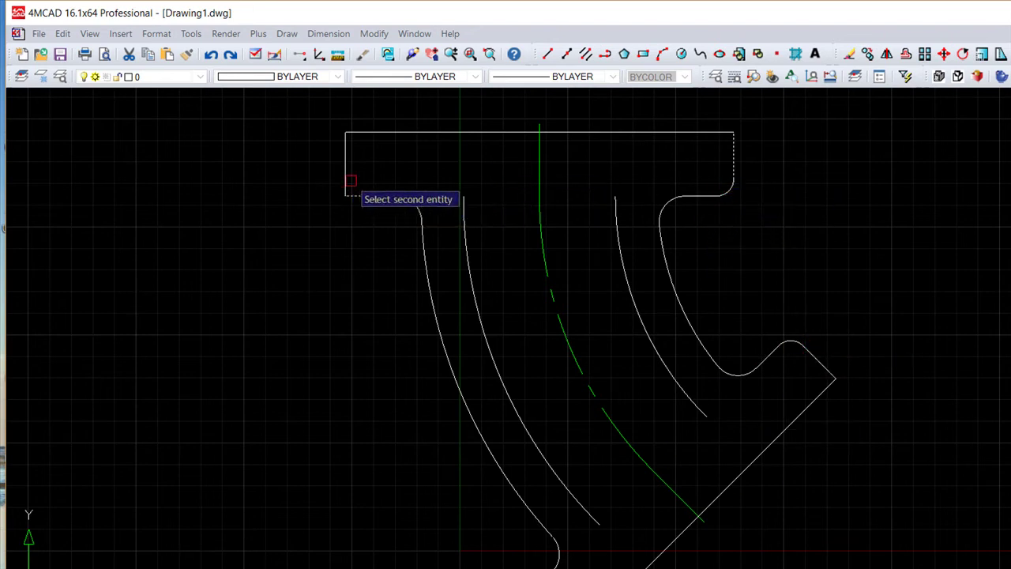
pyautogui.click(343, 185)
pyautogui.moveTo(287, 228); pyautogui.dragTo(289, 207, button='middle')
pyautogui.press('Return')
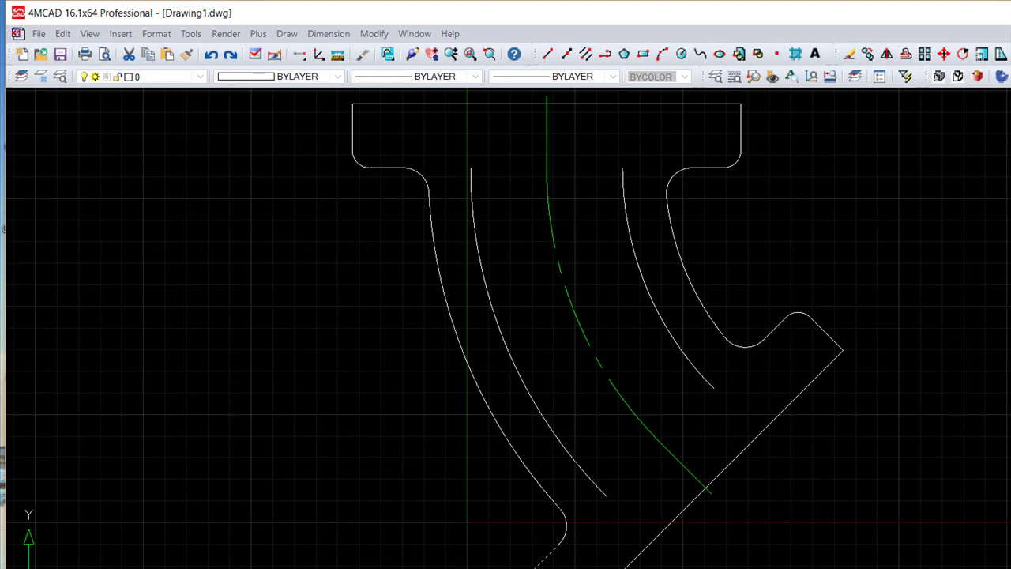
pyautogui.moveTo(376, 373); pyautogui.dragTo(374, 381, button='middle')
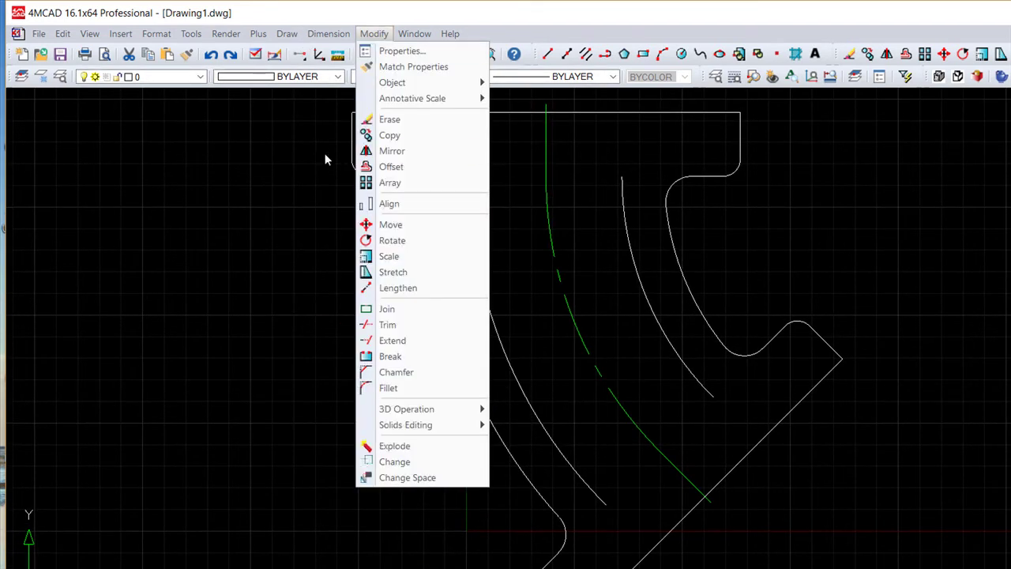
# Extend the inner right arc's top end to the top flange's upper edge.
pyautogui.press('Return')
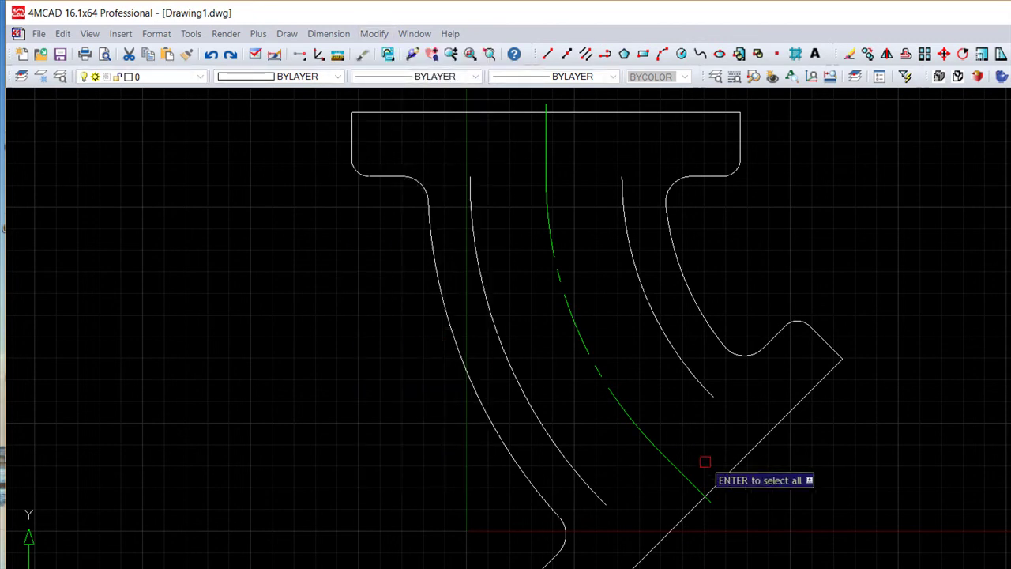
pyautogui.click(585, 112)
pyautogui.press('Return')
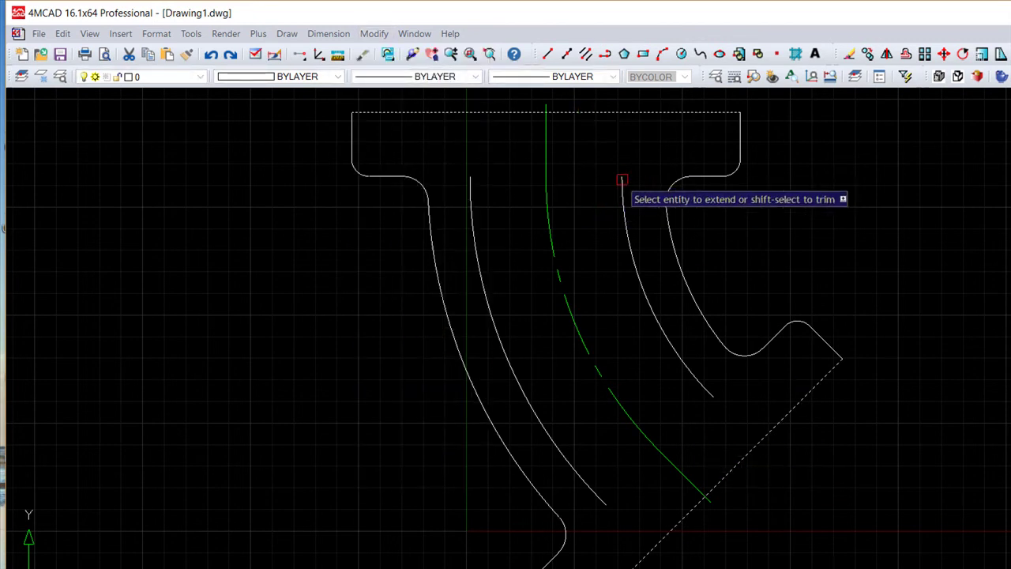
pyautogui.click(619, 183)
pyautogui.press('Return')
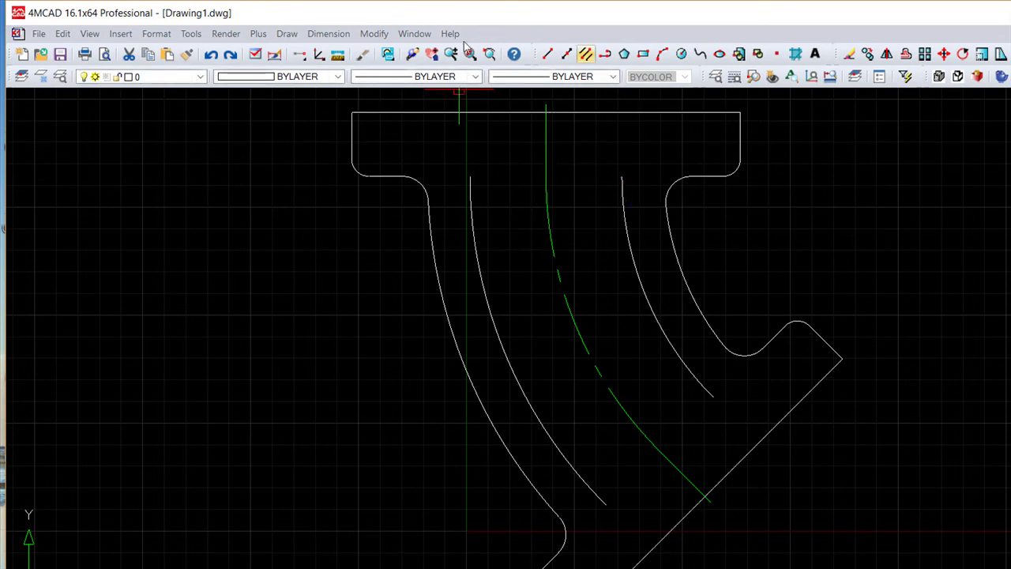
# Start lines from the inner left and right arc tops, then cancel the unfinished attempts.
pyautogui.click(470, 176)
pyautogui.keyDown('shift'); pyautogui.rightClick(490, 137); pyautogui.keyUp('shift')
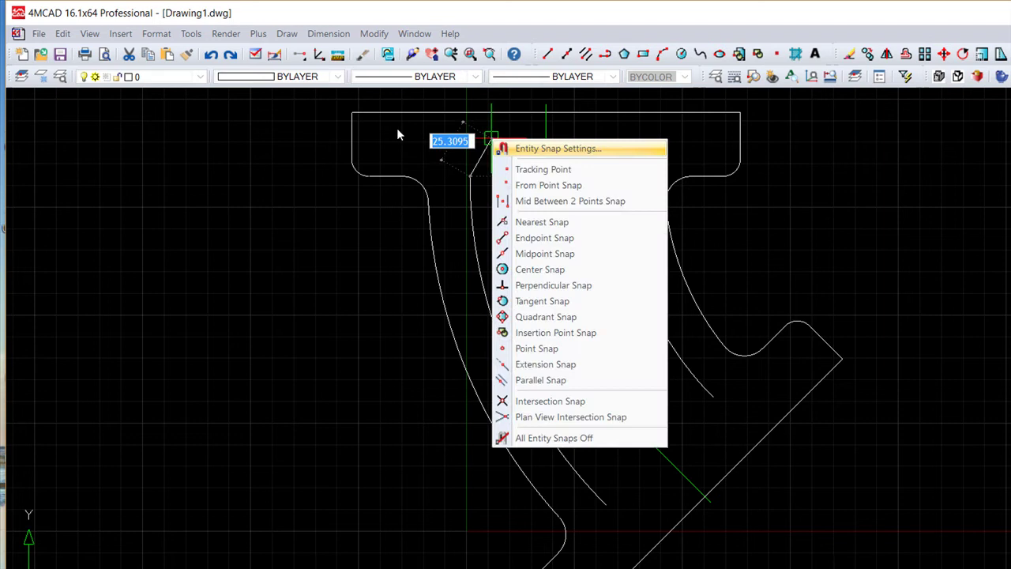
pyautogui.click(445, 229)
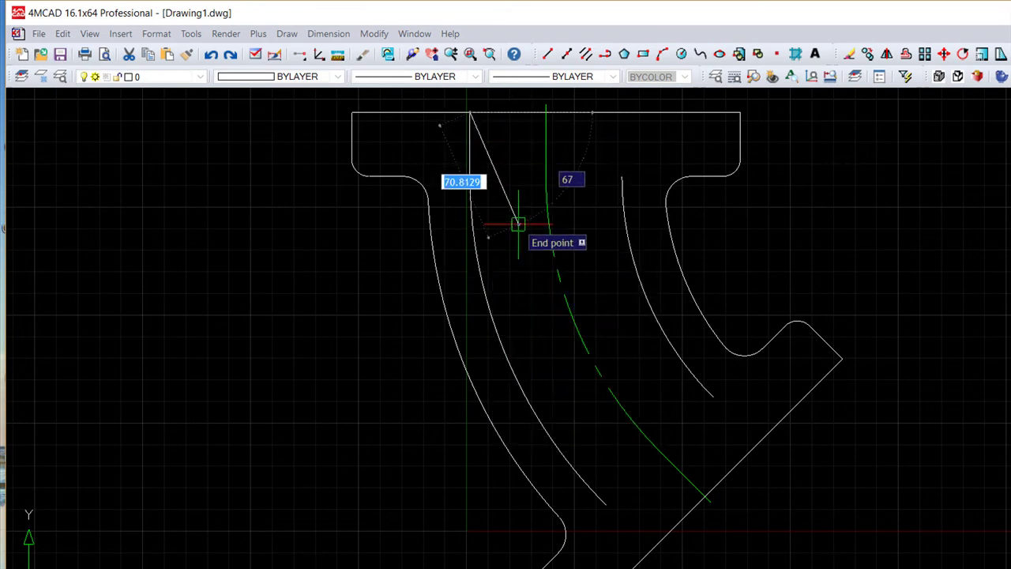
pyautogui.press('Escape')
pyautogui.press('Return')
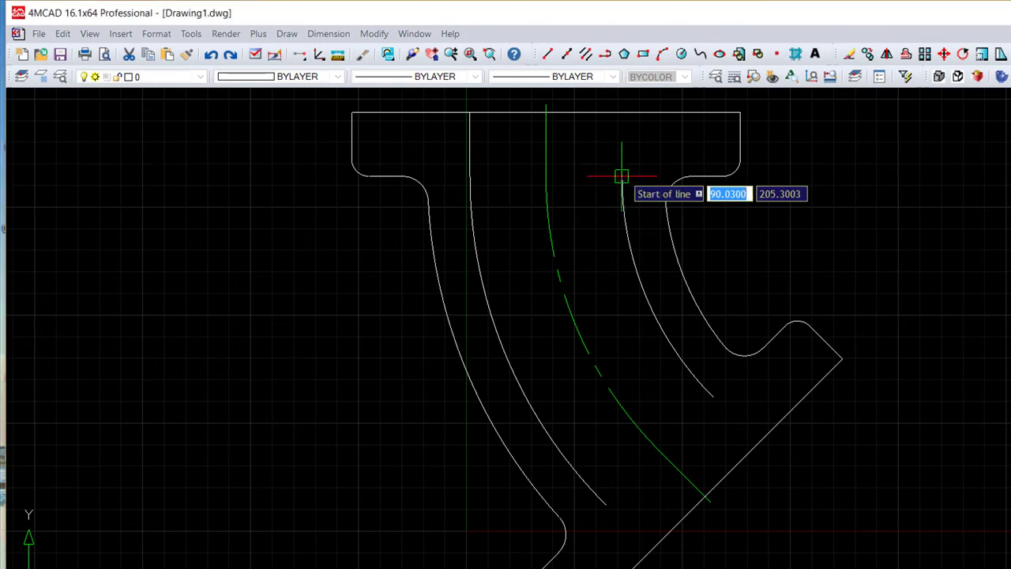
pyautogui.click(623, 175)
pyautogui.press('Escape')
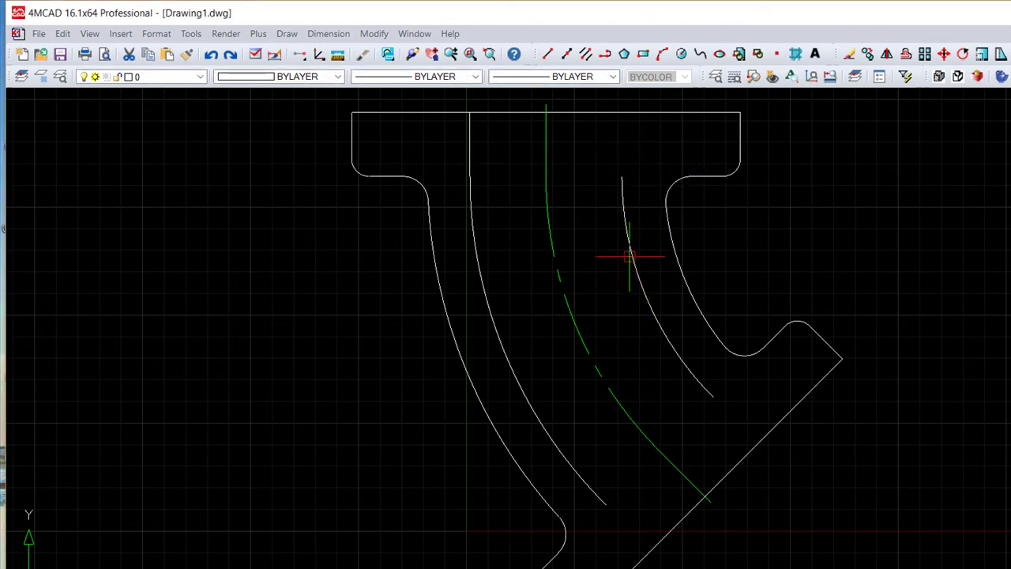
# Draw a vertical line from the inner right arc's top, perpendicular to the top flange's upper edge.
pyautogui.press('Return')
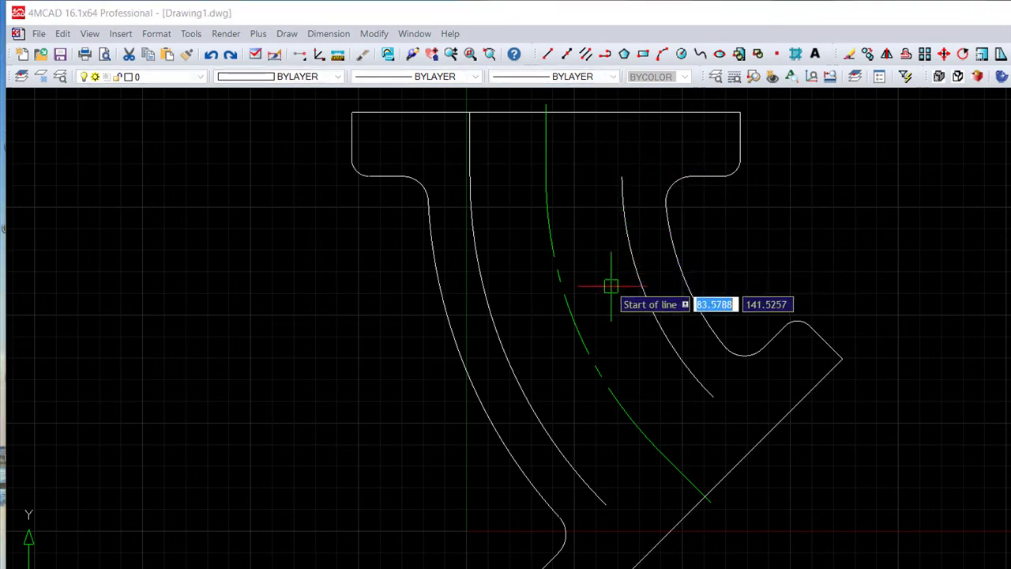
pyautogui.click(622, 176)
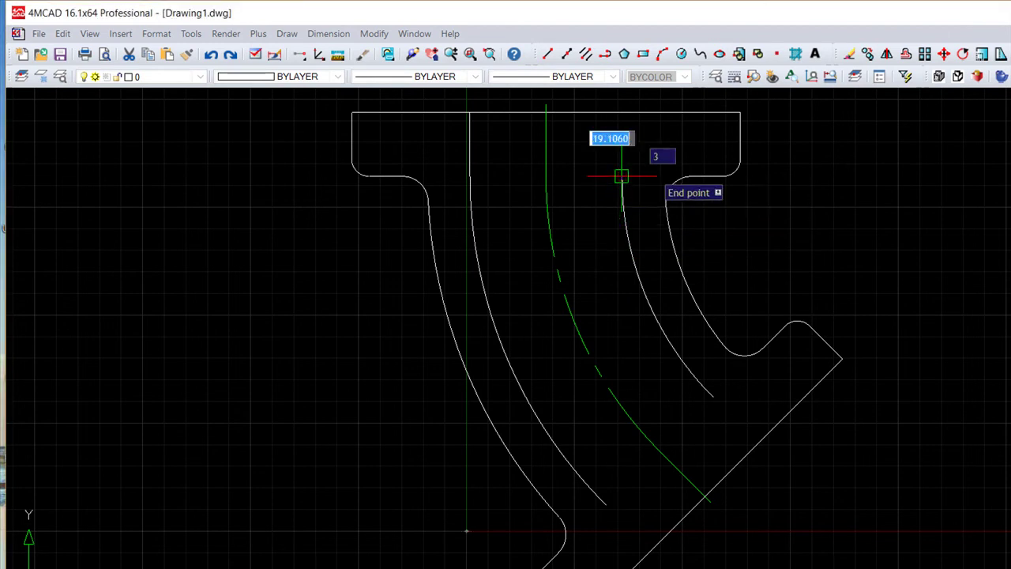
pyautogui.keyDown('shift'); pyautogui.rightClick(660, 144); pyautogui.keyUp('shift')
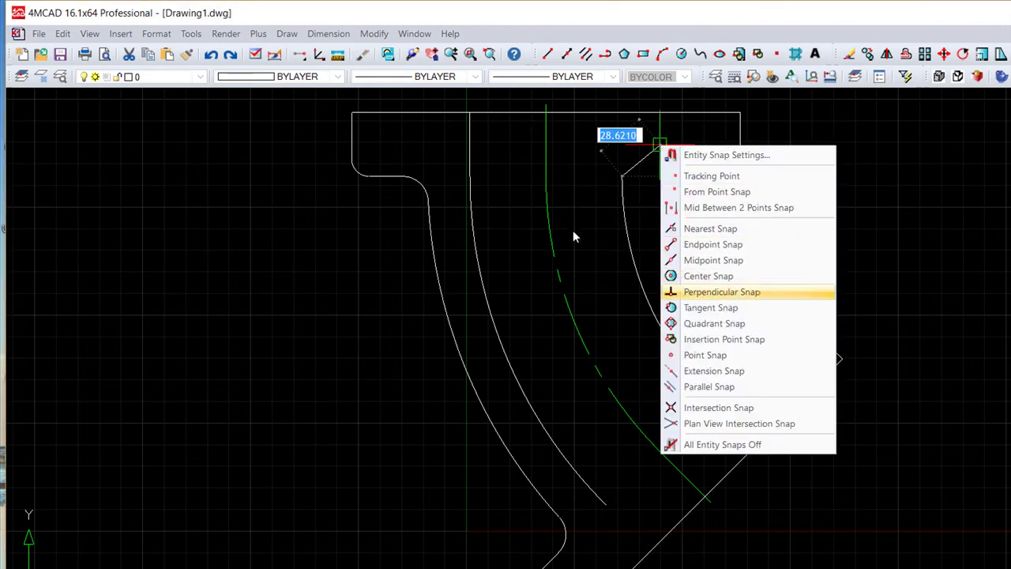
pyautogui.click(713, 291)
pyautogui.click(643, 107)
pyautogui.press('Return')
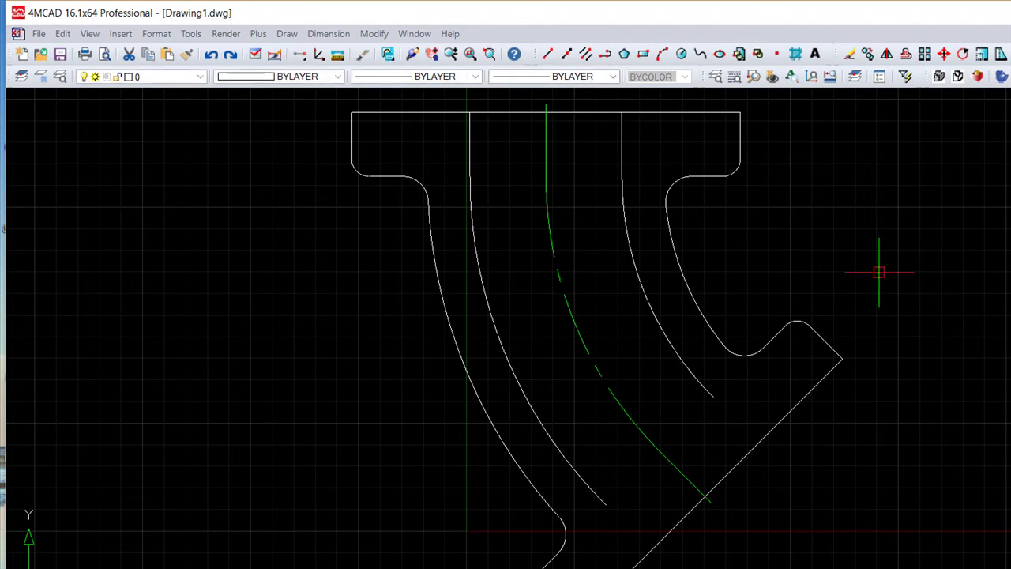
pyautogui.press('Return')
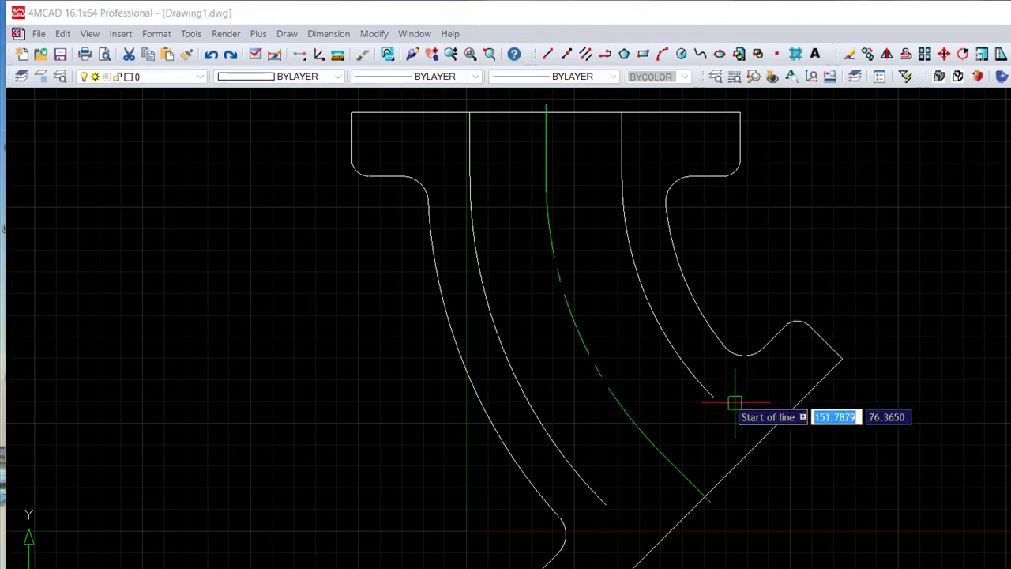
# Draw two lines from the inner arc ends, perpendicular to the angled flange's diagonal face.
pyautogui.click(713, 397)
pyautogui.keyDown('shift'); pyautogui.rightClick(900, 505); pyautogui.keyUp('shift')
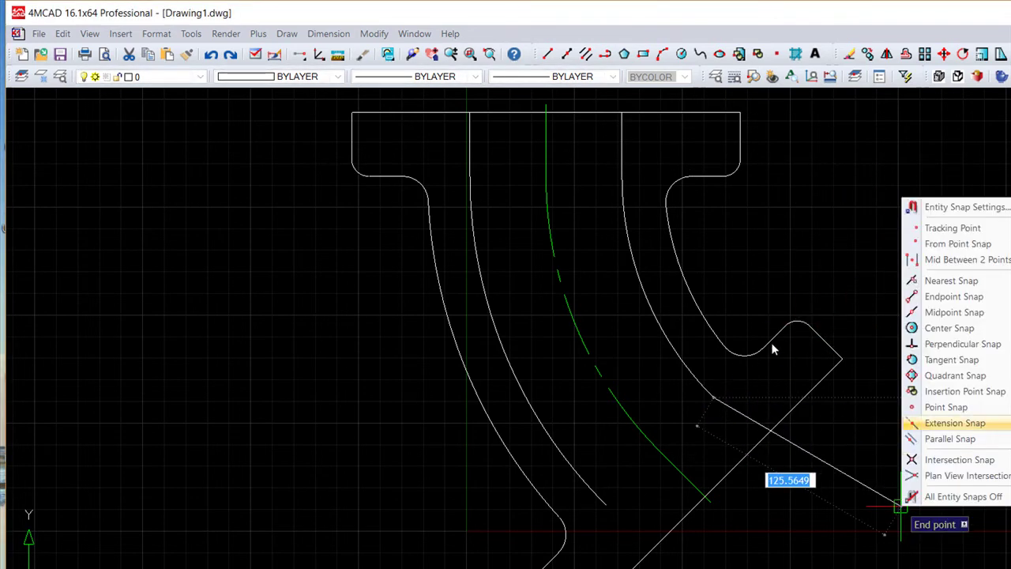
pyautogui.click(944, 344)
pyautogui.click(788, 419)
pyautogui.press('Return')
pyautogui.press('Return')
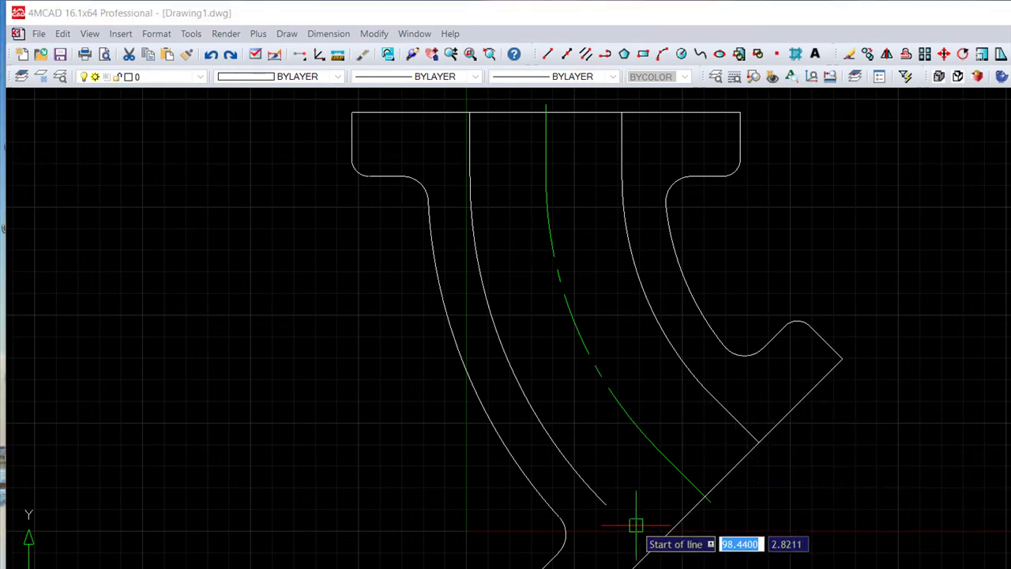
pyautogui.click(606, 504)
pyautogui.keyDown('shift'); pyautogui.rightClick(913, 513); pyautogui.keyUp('shift')
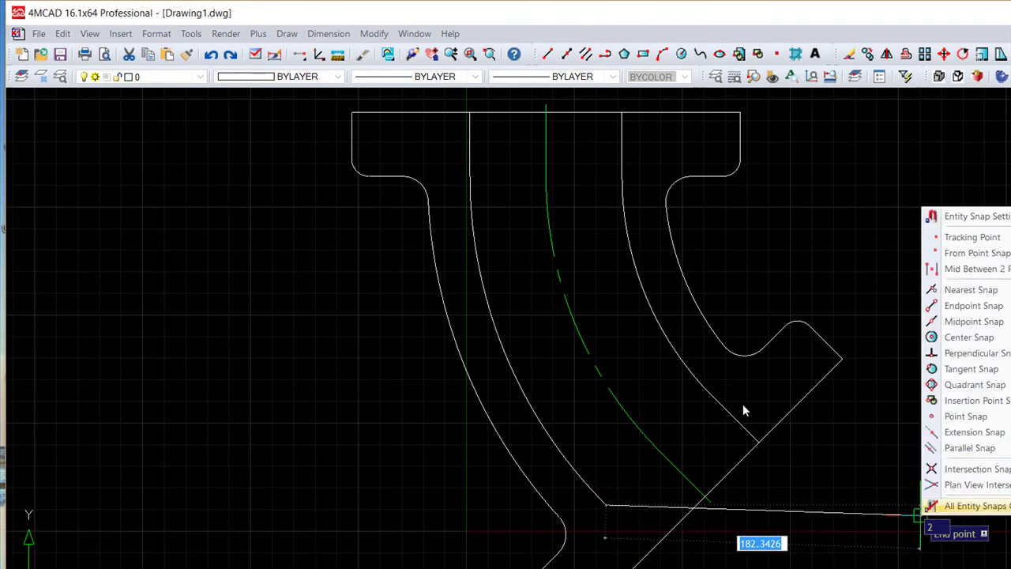
pyautogui.click(948, 353)
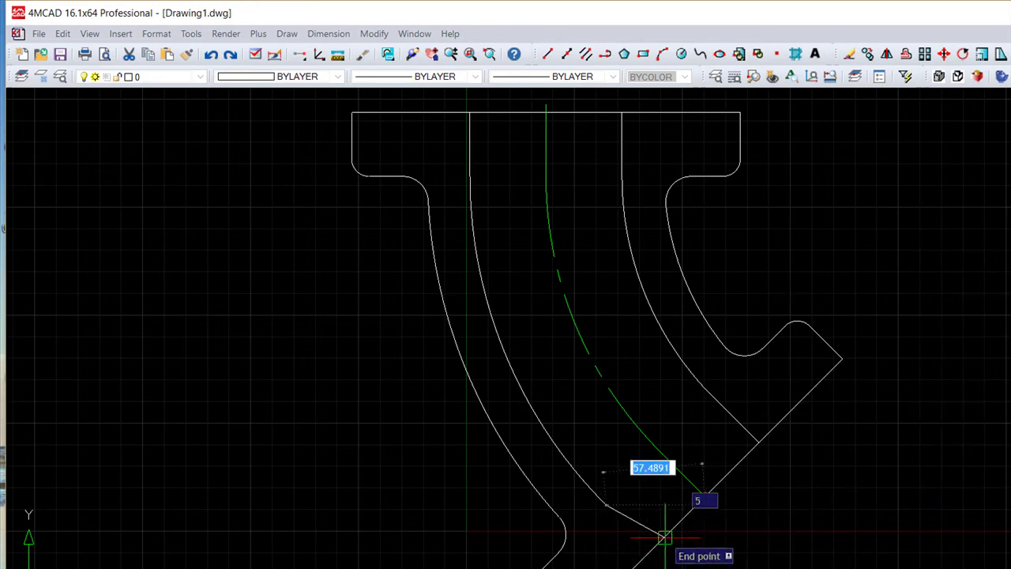
pyautogui.click(690, 547)
pyautogui.press('Return')
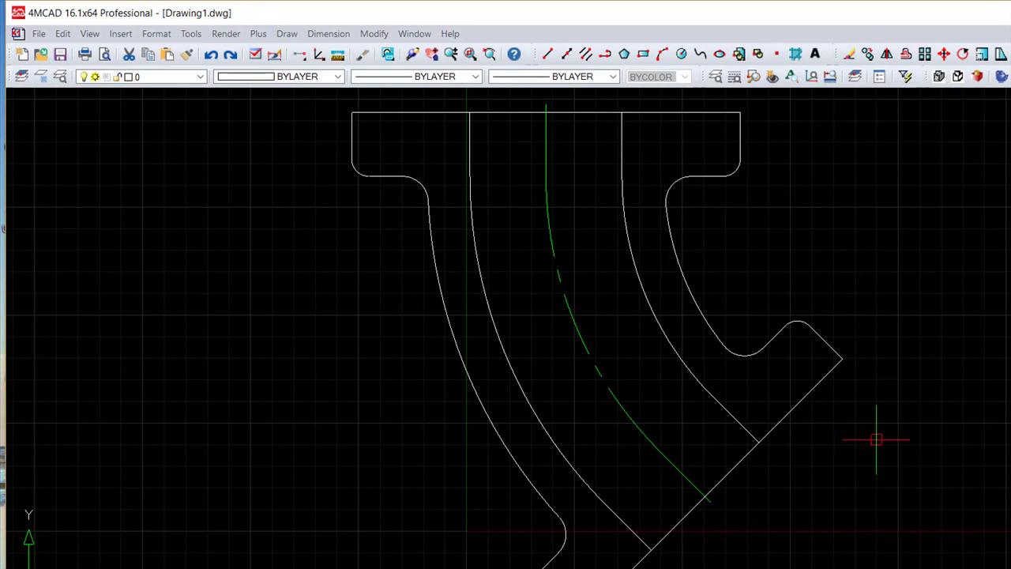
# Make Hidden the current layer and draw red lines across the bore at the angled and top flanges.
pyautogui.click(166, 77)
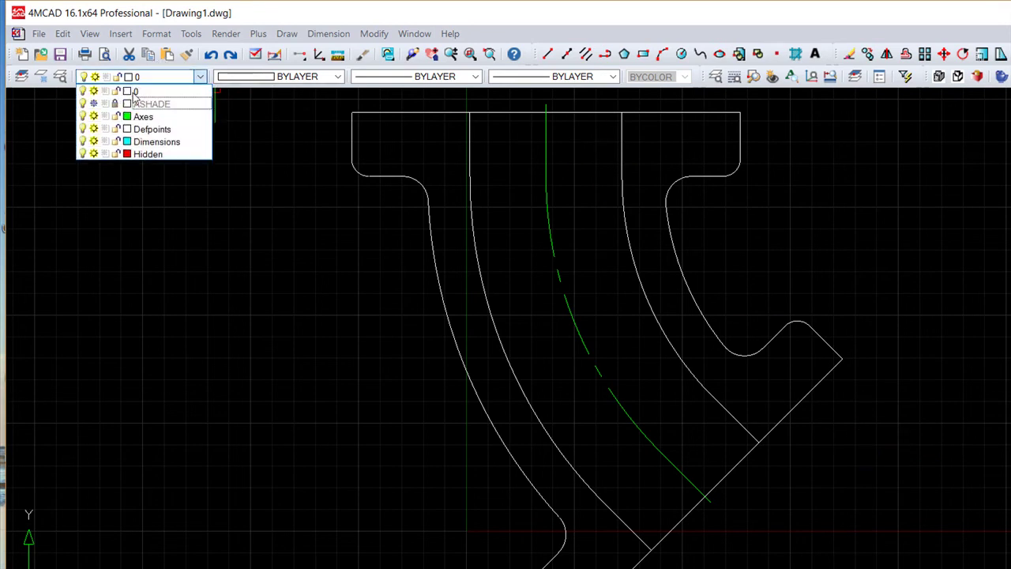
pyautogui.click(158, 153)
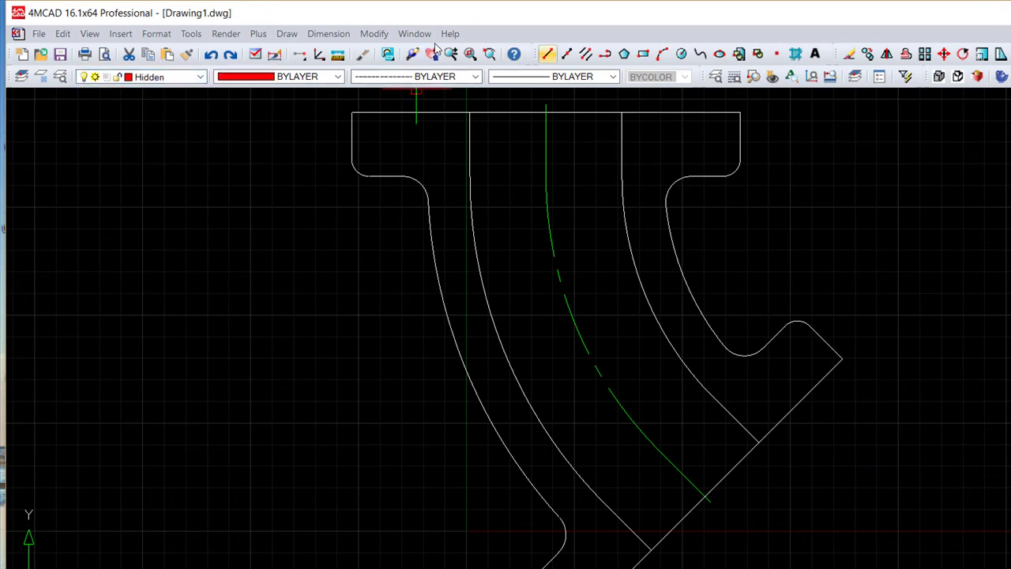
pyautogui.click(556, 551)
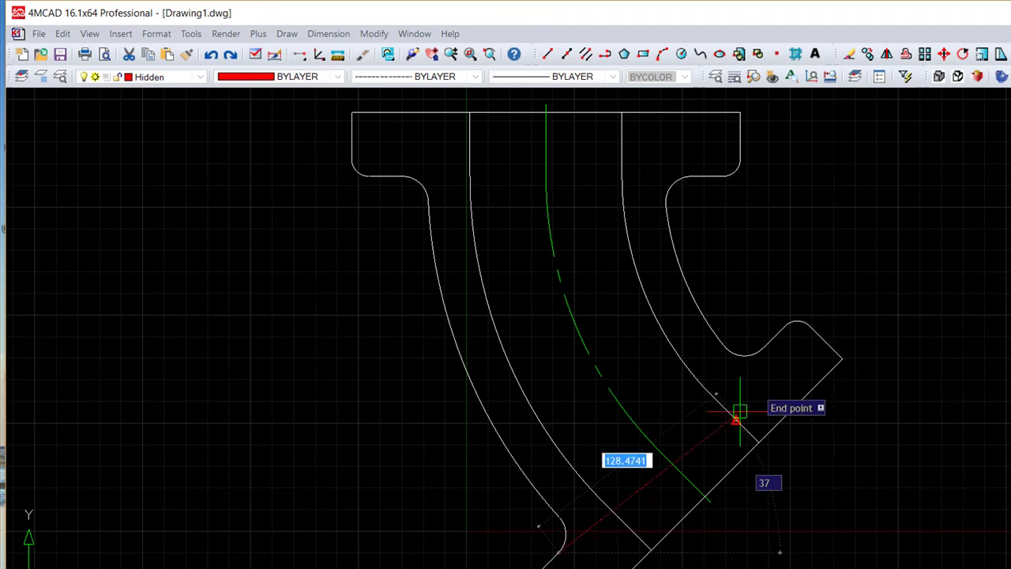
pyautogui.click(759, 349)
pyautogui.press('Return')
pyautogui.press('Return')
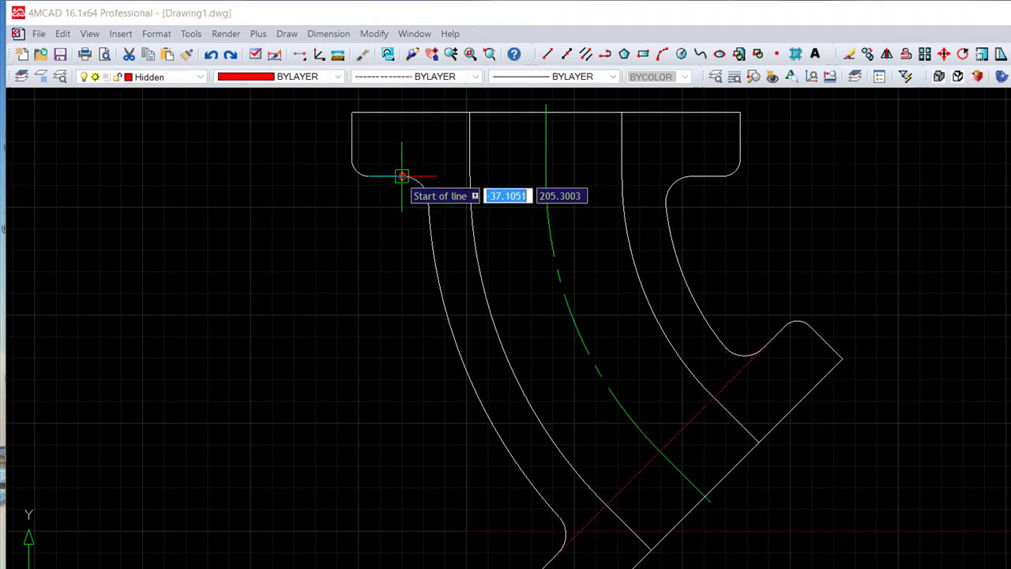
pyautogui.click(402, 176)
pyautogui.click(702, 175)
pyautogui.press('Return')
# Set the top and diagonal red hidden lines' linetype scale to 15.
pyautogui.click(373, 33)
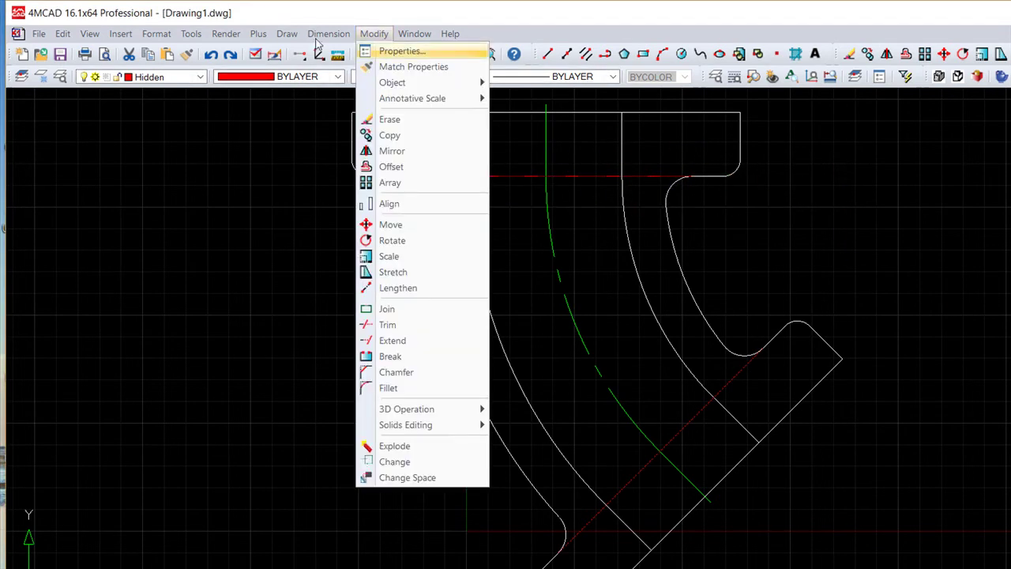
pyautogui.click(411, 56)
pyautogui.click(574, 175)
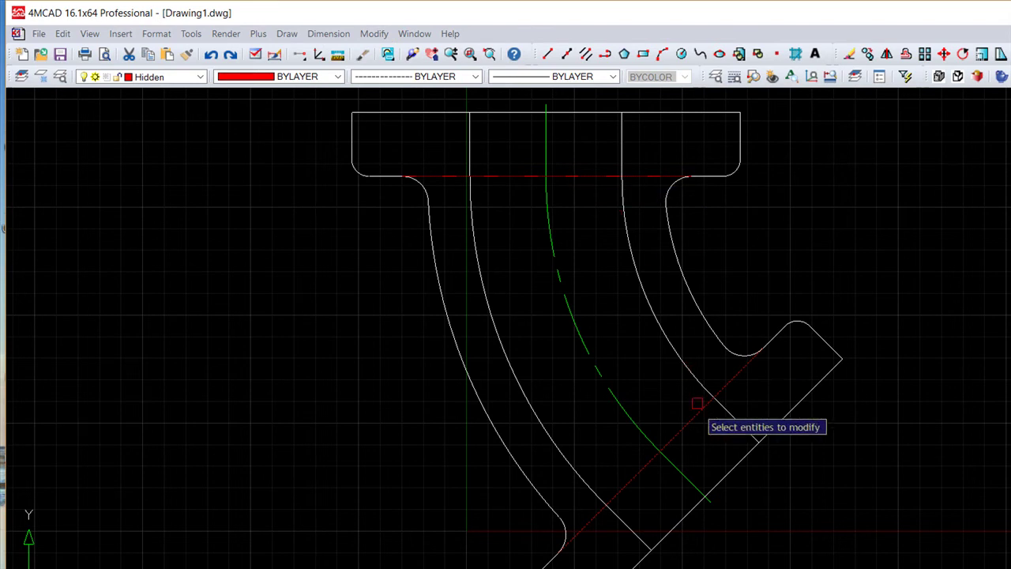
pyautogui.click(683, 423)
pyautogui.press('Return')
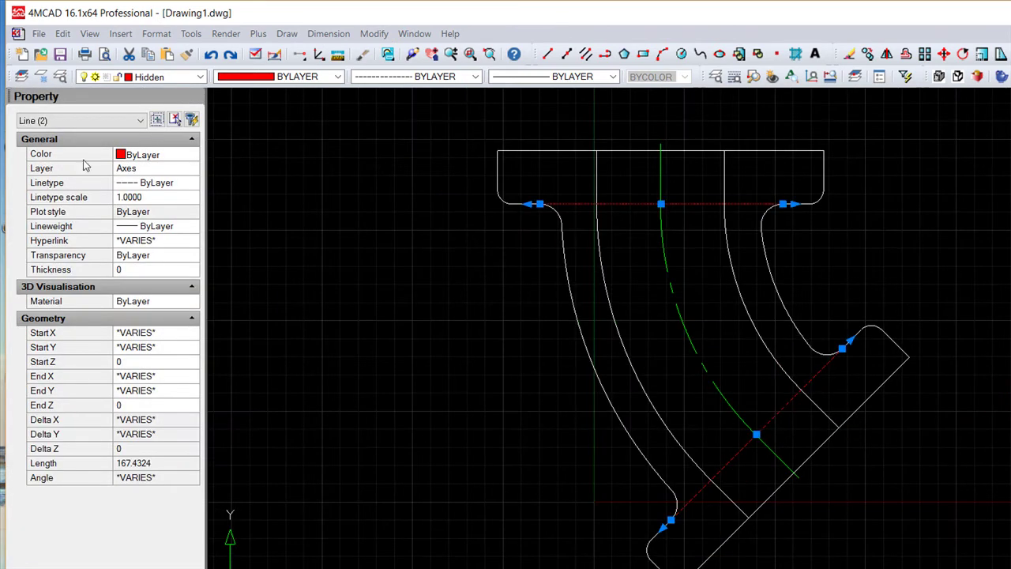
pyautogui.click(134, 197)
pyautogui.press('Return')
pyautogui.press('Escape')
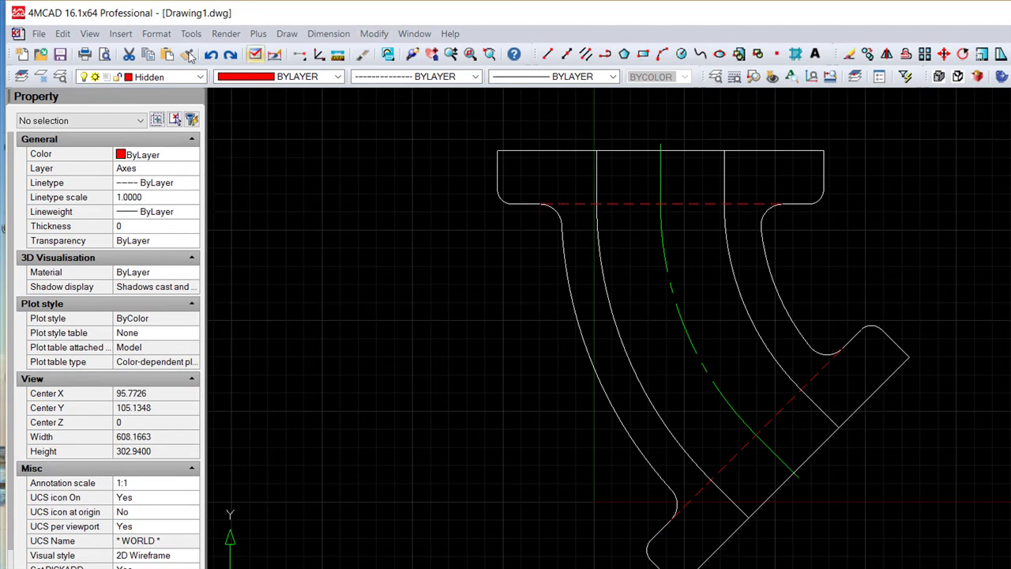
pyautogui.hotkey('ctrl', '1')
# Trim the top and diagonal red hidden lines where they cross the pipe walls.
pyautogui.click(374, 33)
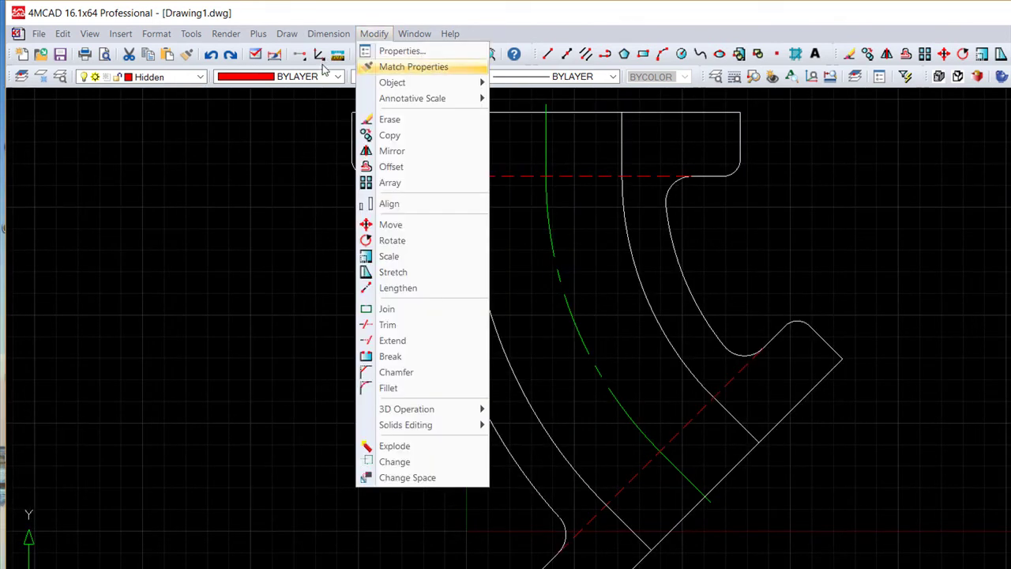
pyautogui.click(387, 325)
pyautogui.click(887, 547)
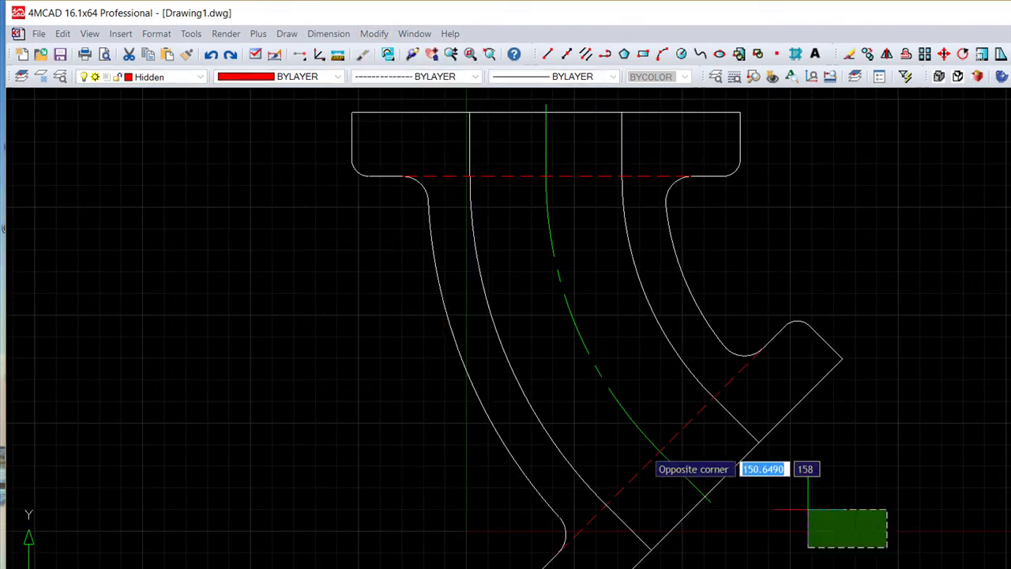
pyautogui.click(258, 143)
pyautogui.press('Return')
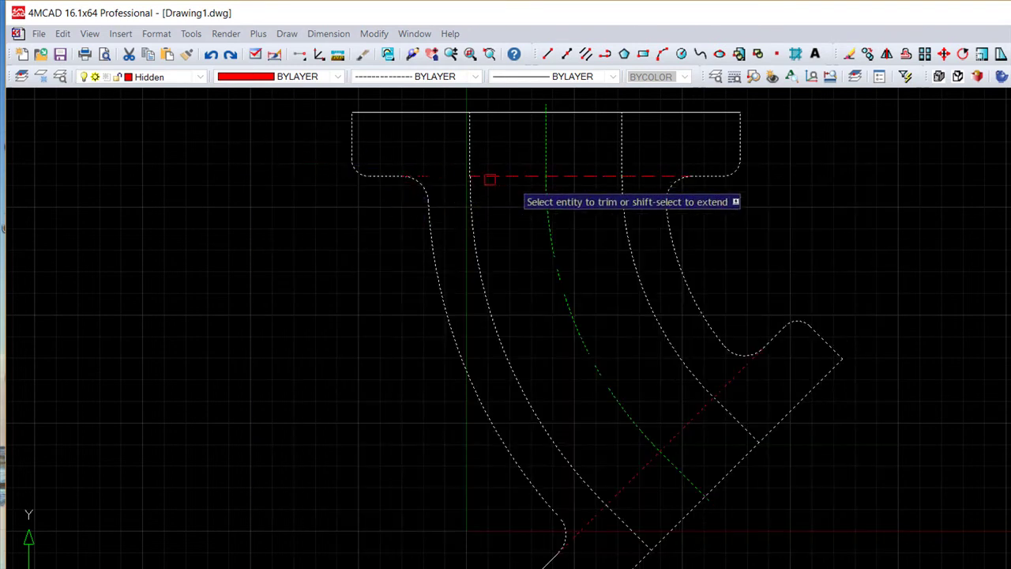
pyautogui.click(638, 172)
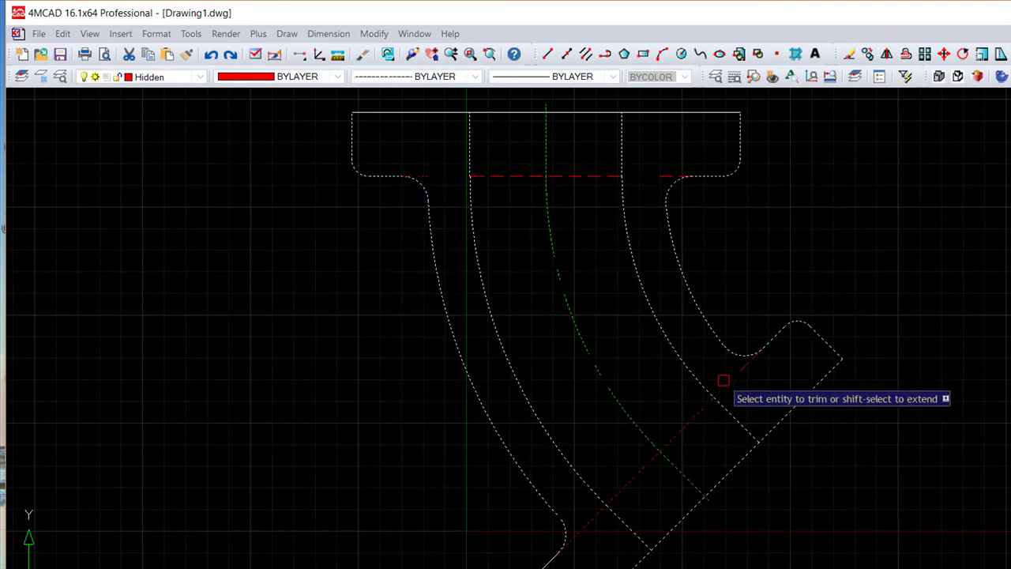
pyautogui.click(612, 510)
pyautogui.press('Return')
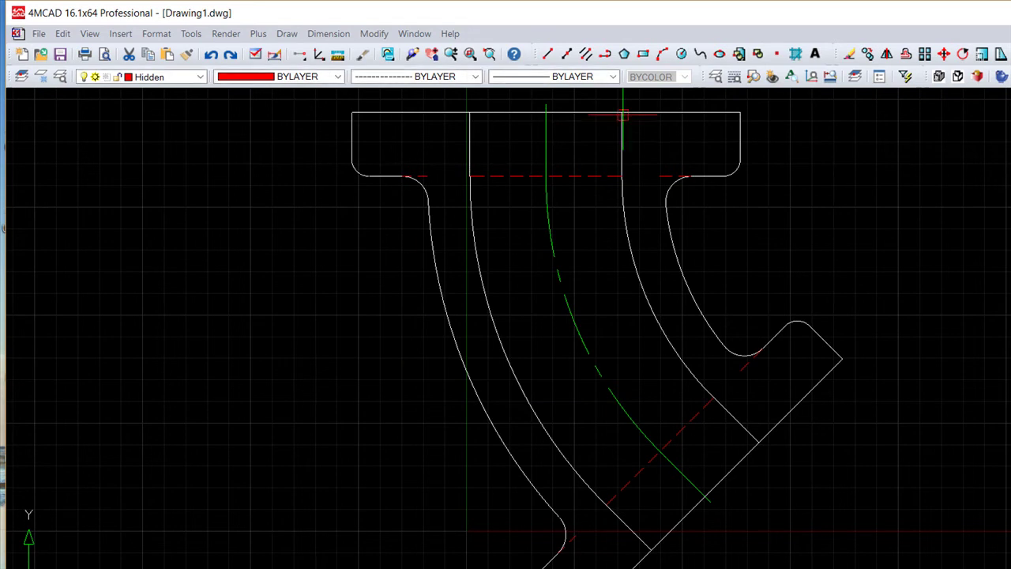
pyautogui.click(849, 53)
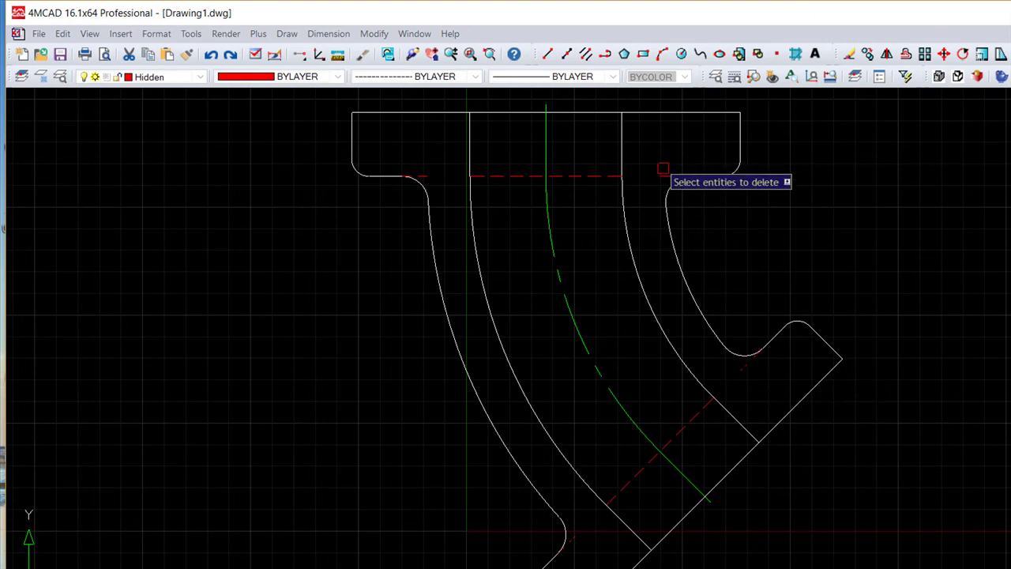
# Erase the last red dashed stubs outside the inner walls so hidden lines span only the bore.
pyautogui.click(429, 175)
pyautogui.press('Return')
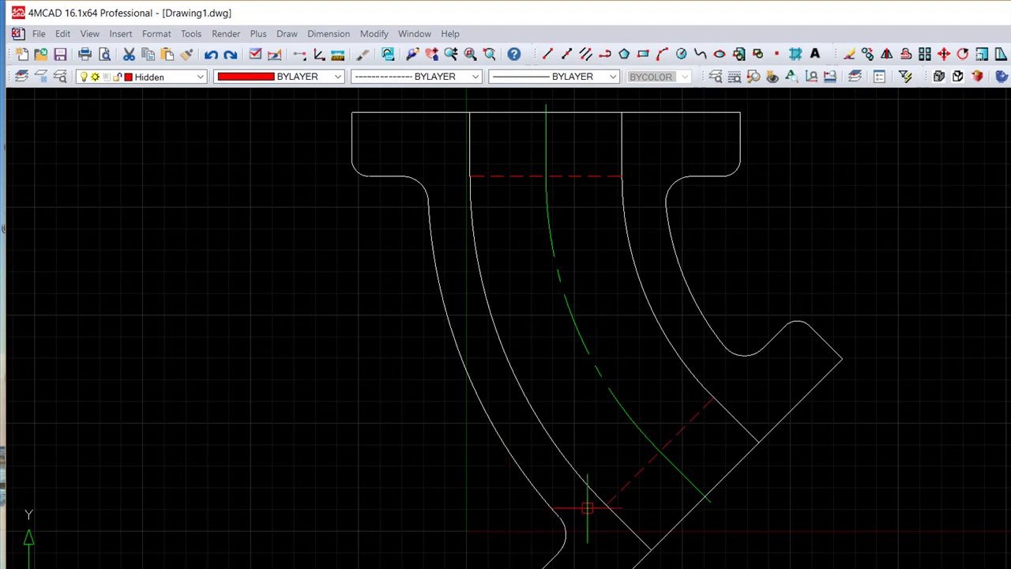
pyautogui.moveTo(690, 404); pyautogui.dragTo(655, 323, button='middle')
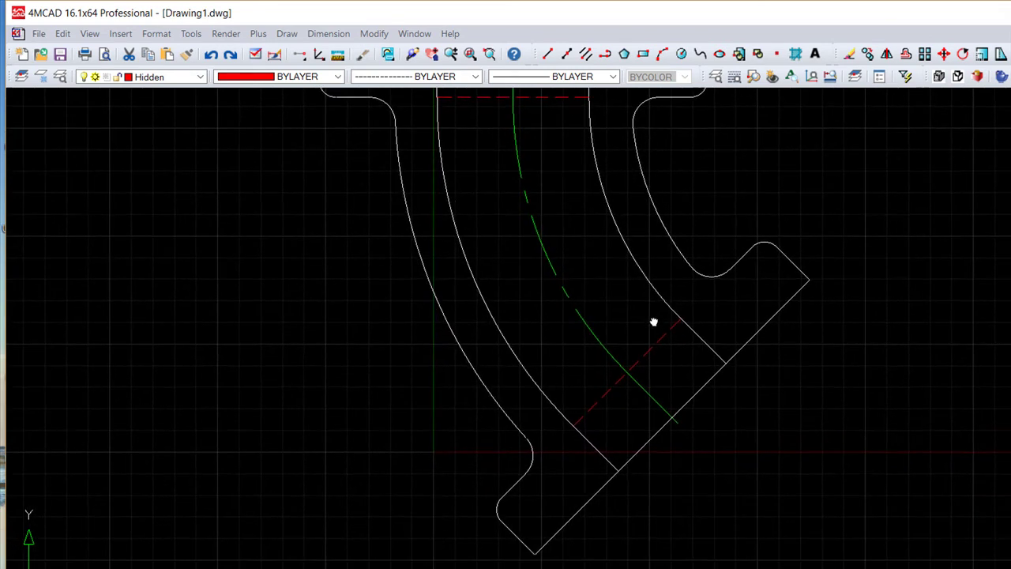
# Make layer 0 current and offset the angled flange face 1 unit outward for the gasket.
pyautogui.click(158, 76)
pyautogui.click(140, 90)
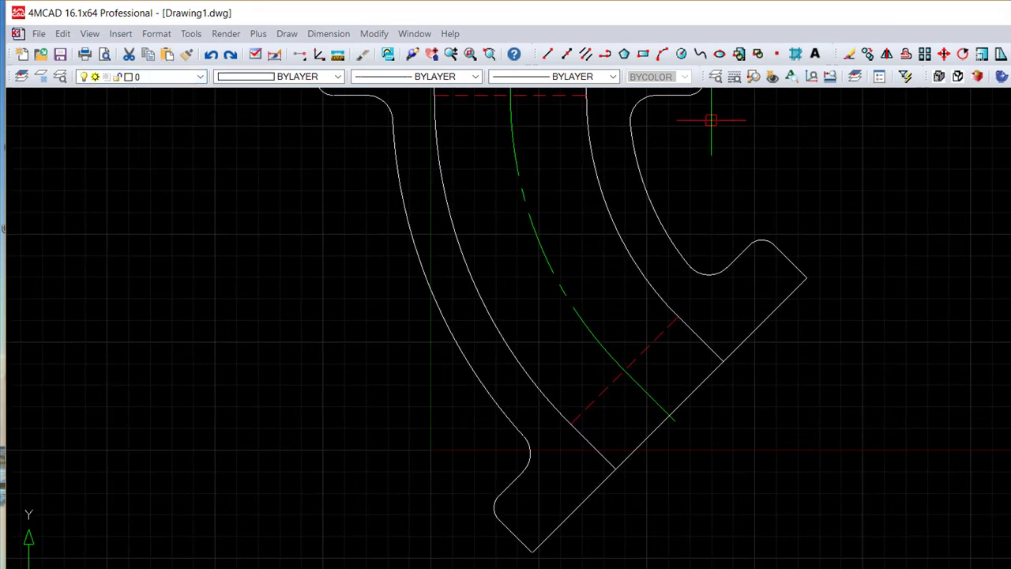
pyautogui.click(373, 34)
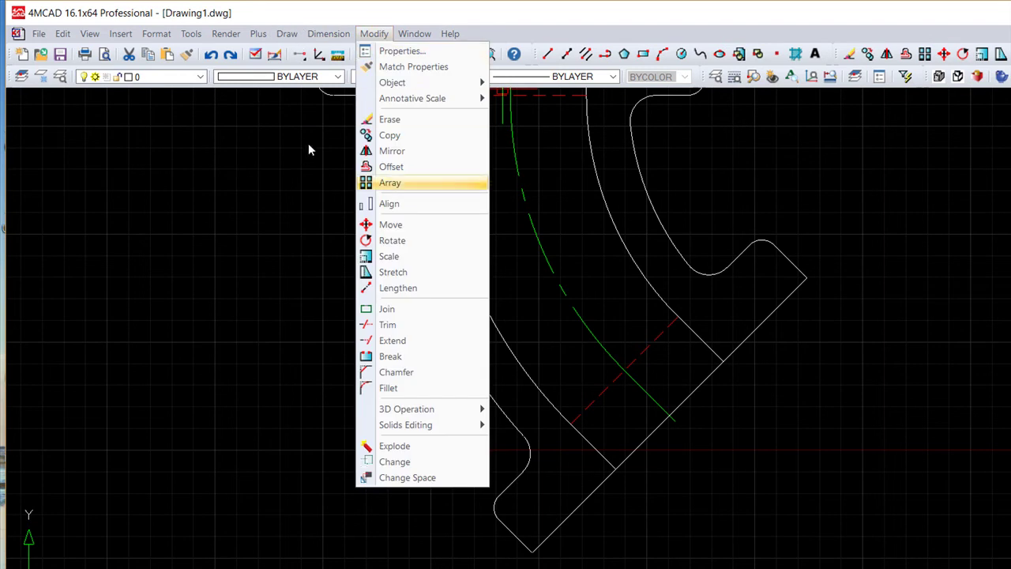
pyautogui.click(391, 167)
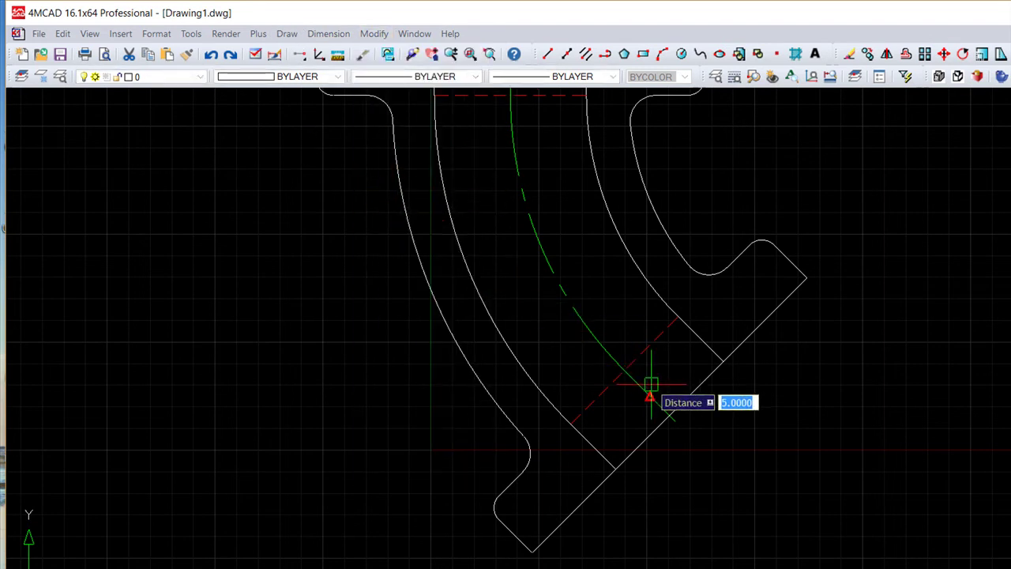
pyautogui.press('Return')
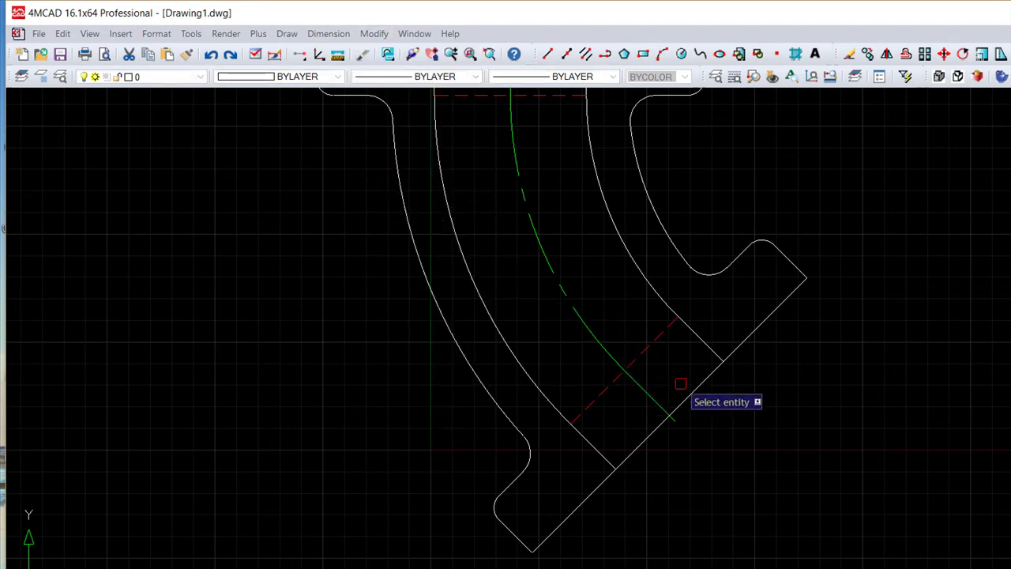
pyautogui.click(689, 395)
pyautogui.click(729, 410)
pyautogui.scroll(2, 766, 351)
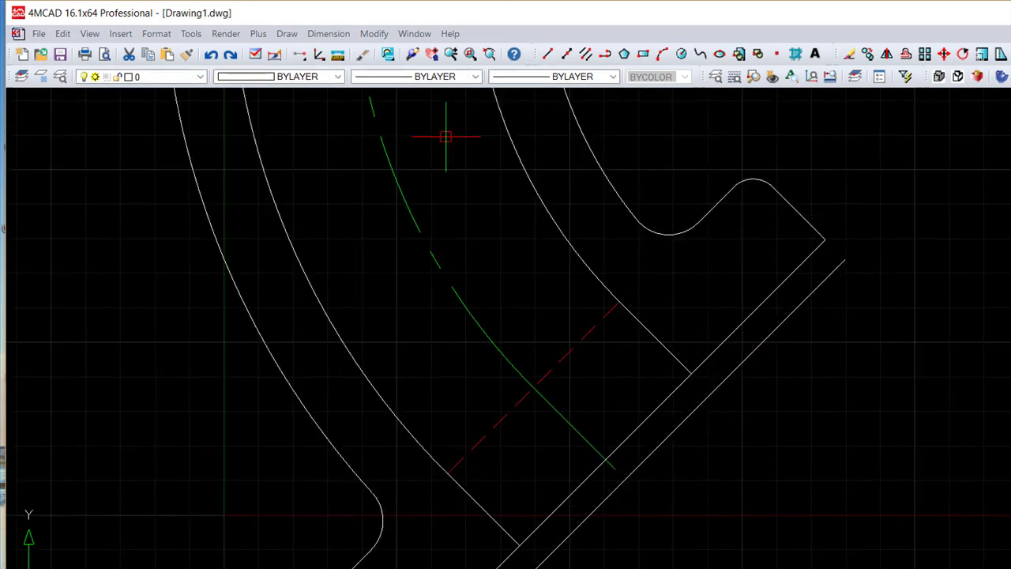
# Draw a short line from the wall–flange corner, perpendicular to the gasket line, capping the strip's top end.
pyautogui.click(691, 373)
pyautogui.keyDown('shift'); pyautogui.rightClick(834, 488); pyautogui.keyUp('shift')
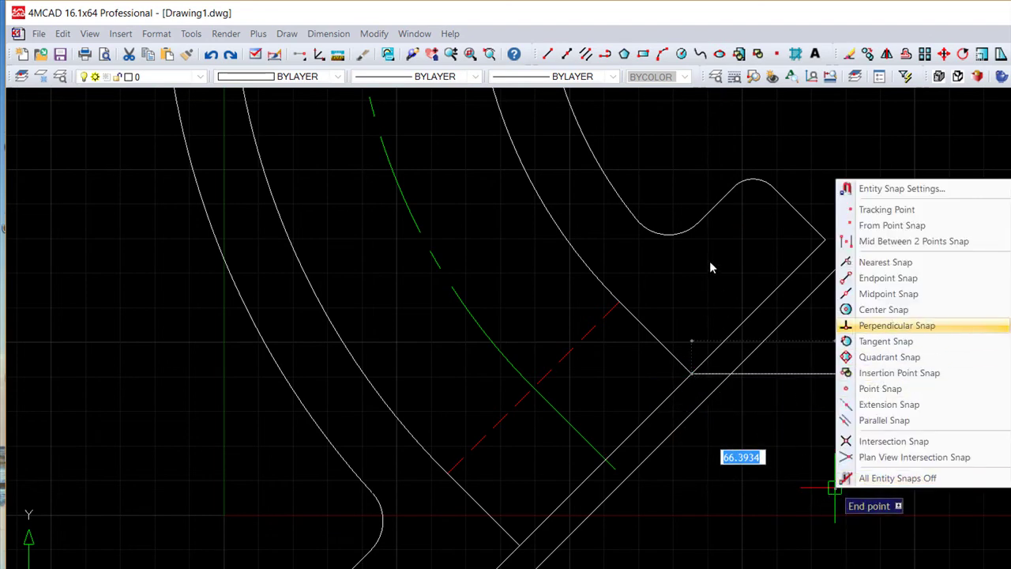
pyautogui.click(709, 263)
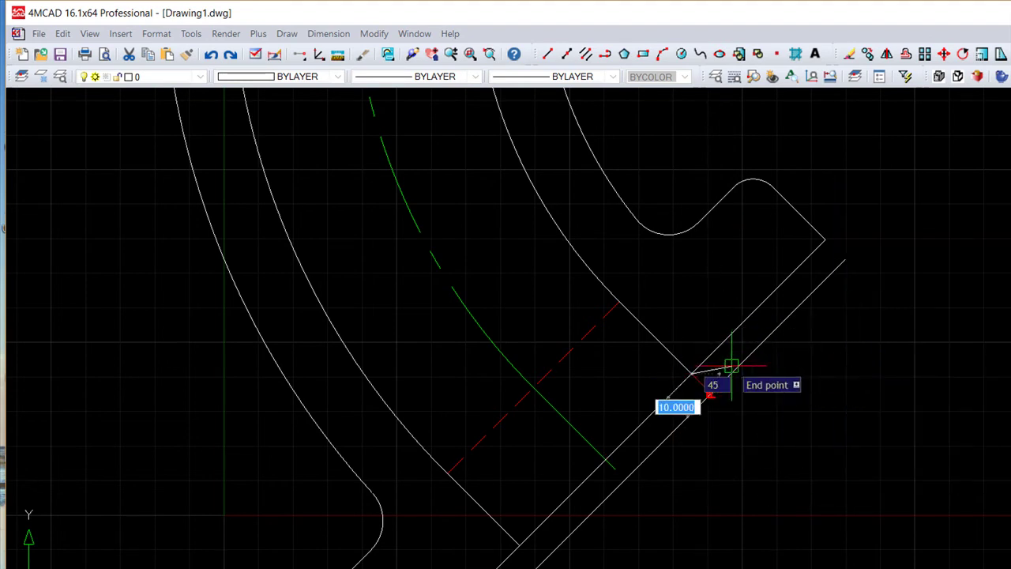
pyautogui.click(810, 491)
pyautogui.press('Return')
pyautogui.press('Return')
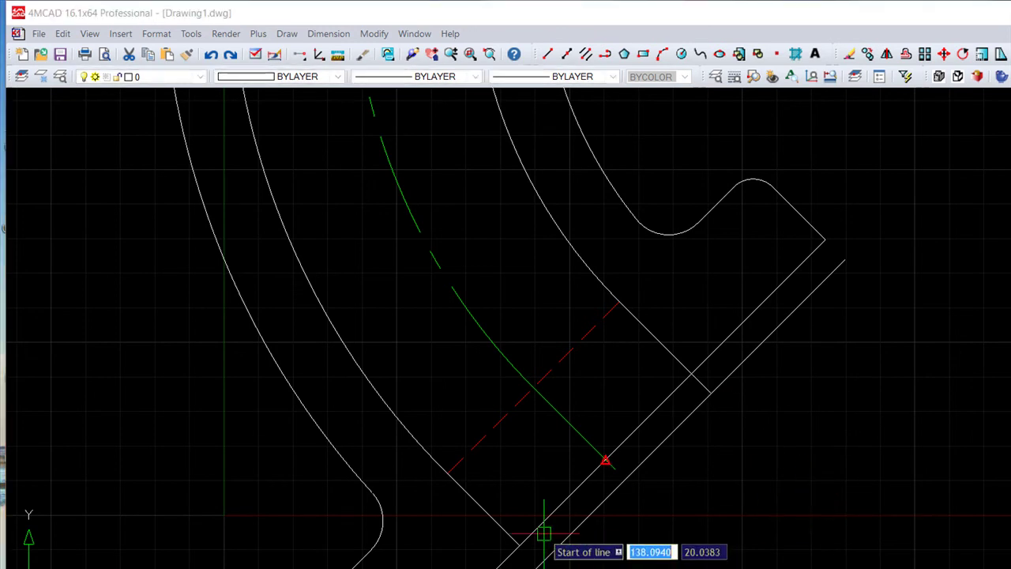
pyautogui.click(520, 545)
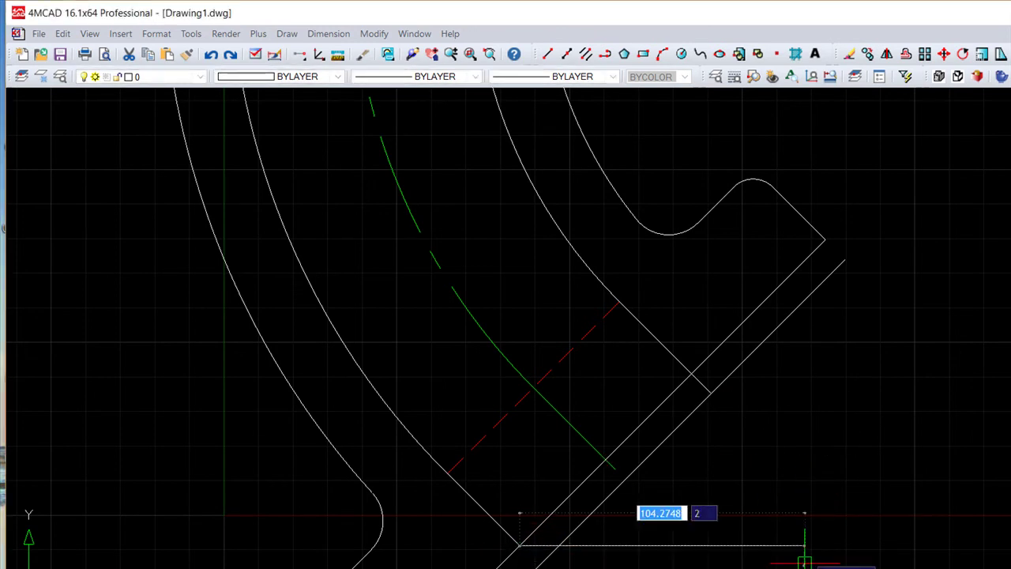
pyautogui.keyDown('shift'); pyautogui.rightClick(803, 562); pyautogui.keyUp('shift')
pyautogui.press('Escape')
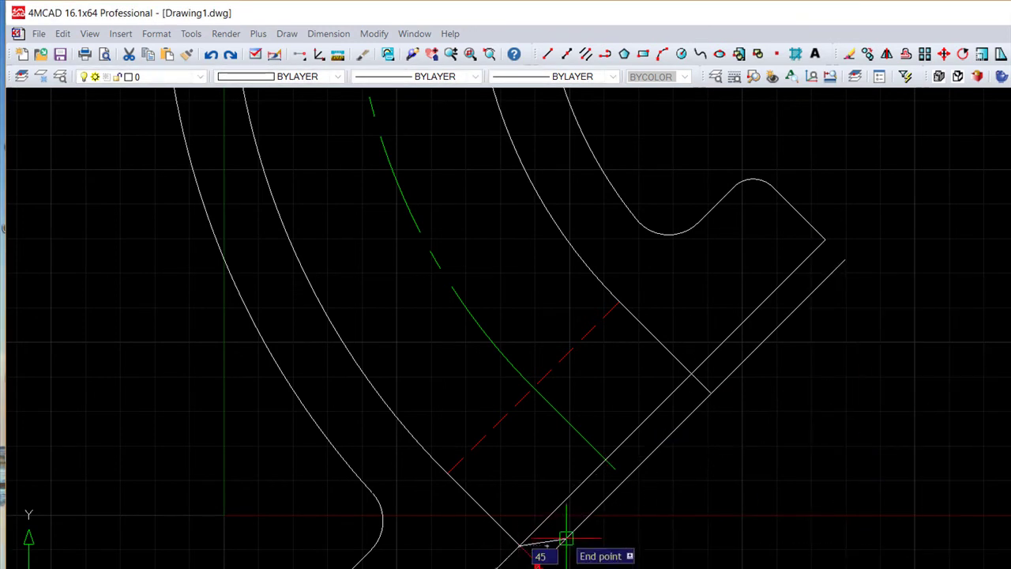
pyautogui.press('Escape')
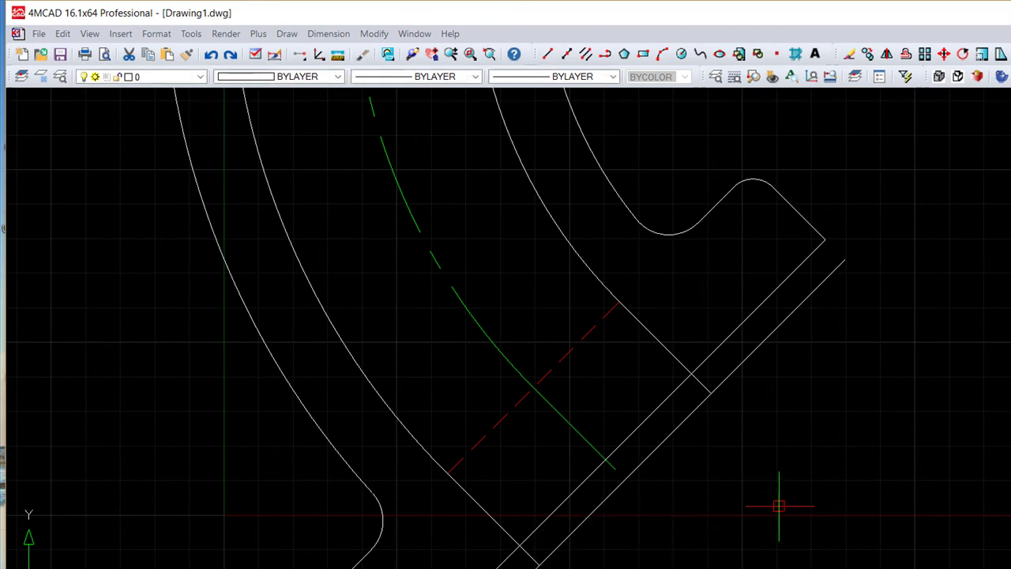
pyautogui.moveTo(807, 422); pyautogui.dragTo(850, 346, button='middle')
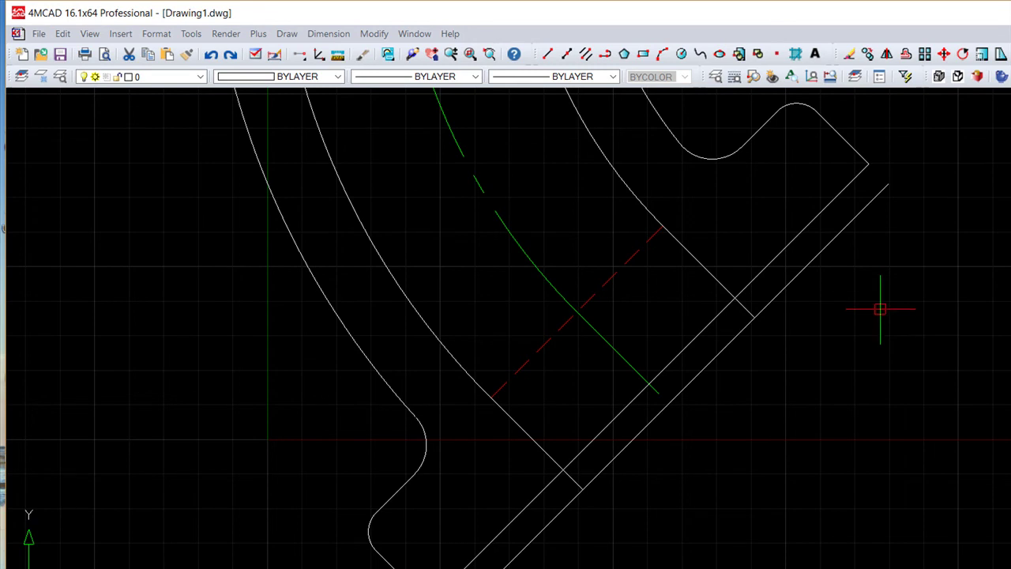
# Offset both short end lines of the gasket strip 10 units outward.
pyautogui.click(374, 33)
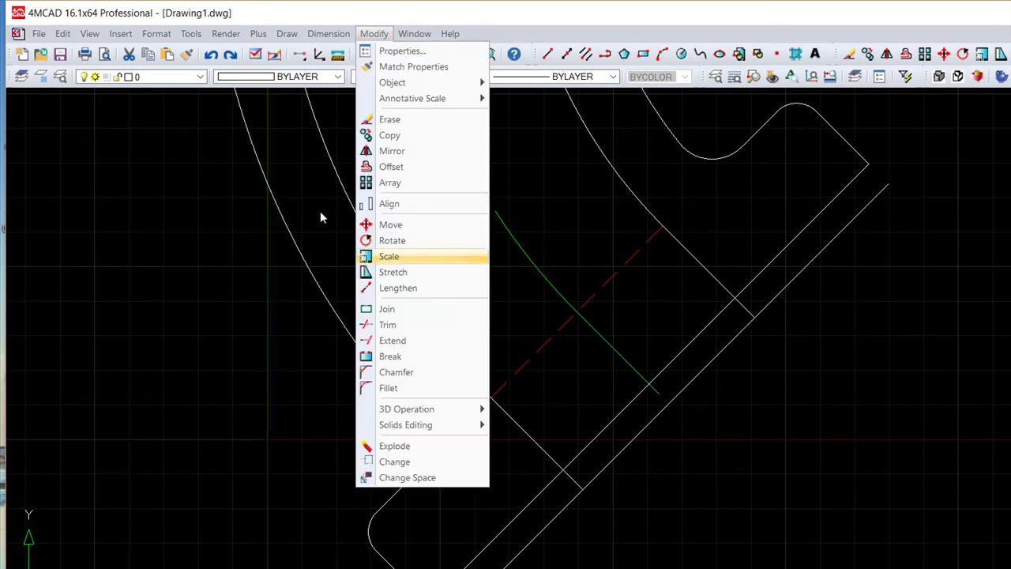
pyautogui.click(388, 150)
pyautogui.click(374, 33)
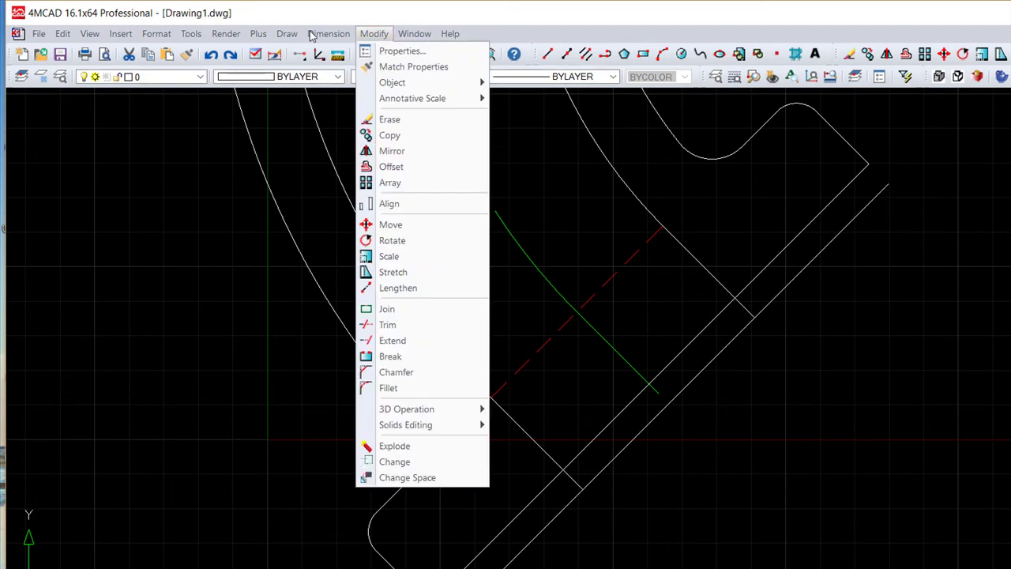
pyautogui.click(387, 165)
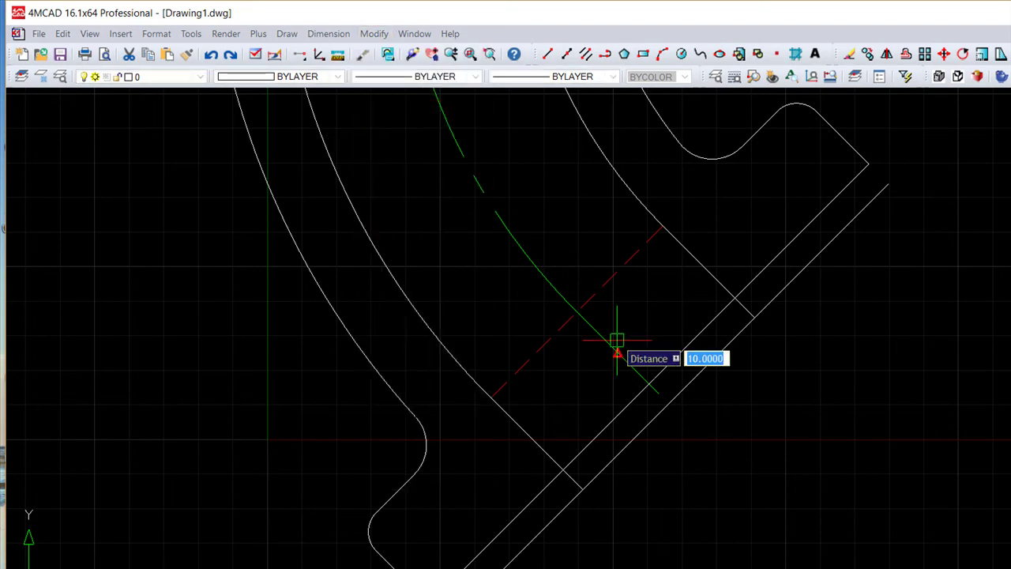
pyautogui.press('Return')
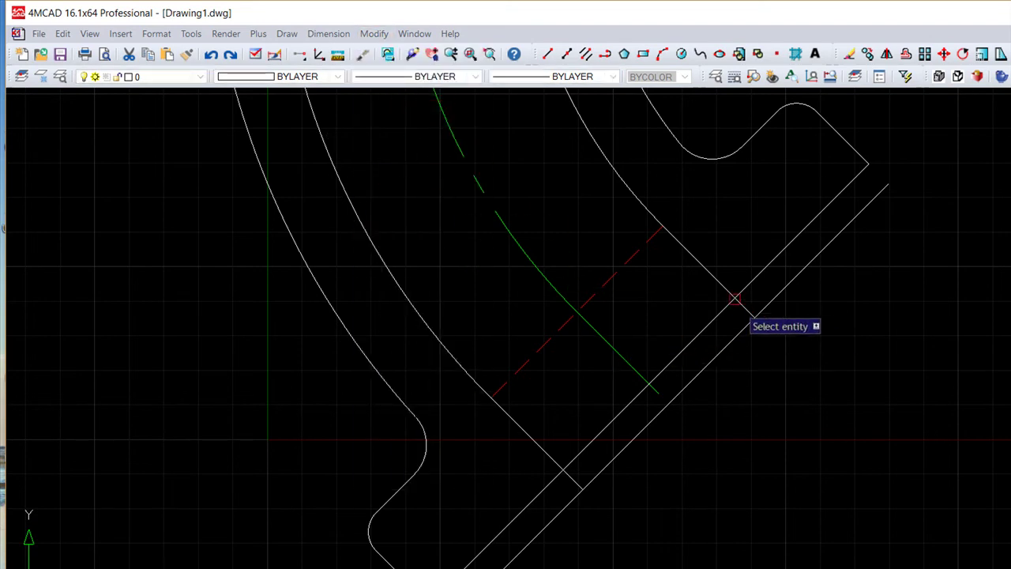
pyautogui.click(736, 299)
pyautogui.click(764, 291)
pyautogui.click(571, 481)
pyautogui.click(553, 501)
# Trim the gasket's long lines to the new end lines, closing the rectangle.
pyautogui.click(373, 33)
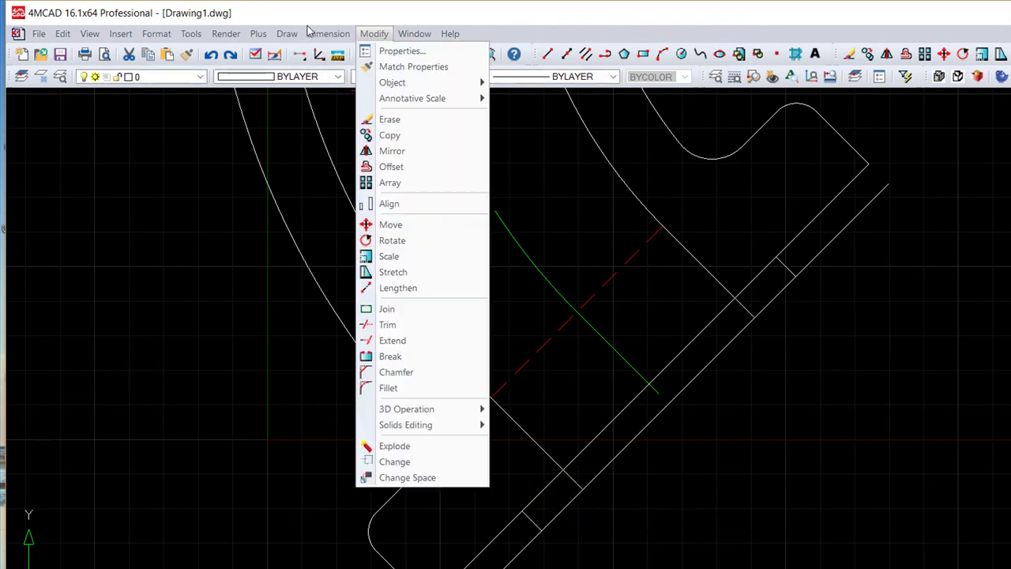
pyautogui.click(387, 325)
pyautogui.click(987, 557)
pyautogui.click(340, 219)
pyautogui.click(524, 555)
pyautogui.click(816, 251)
pyautogui.press('Return')
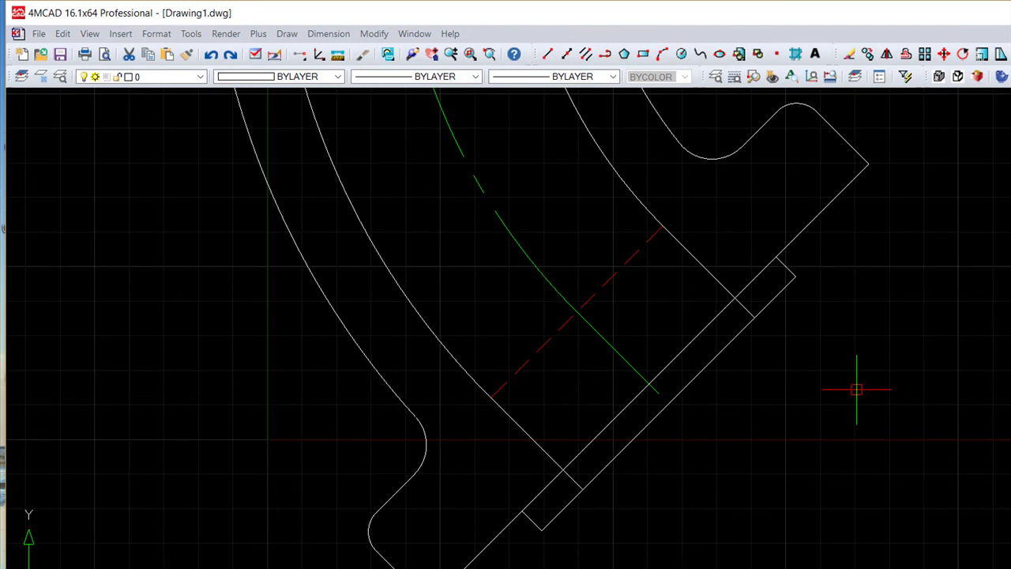
pyautogui.click(286, 33)
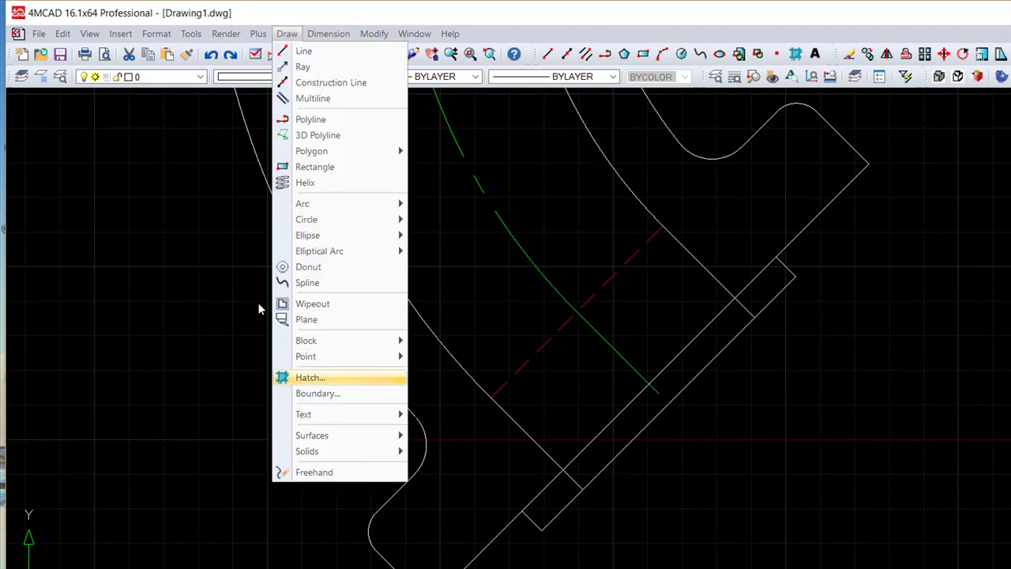
pyautogui.click(309, 376)
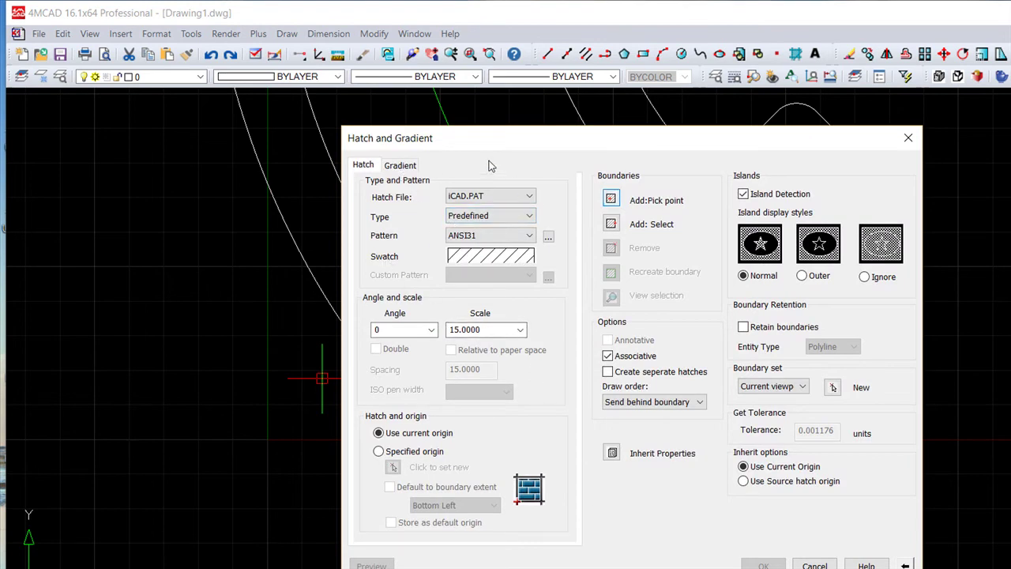
pyautogui.click(611, 200)
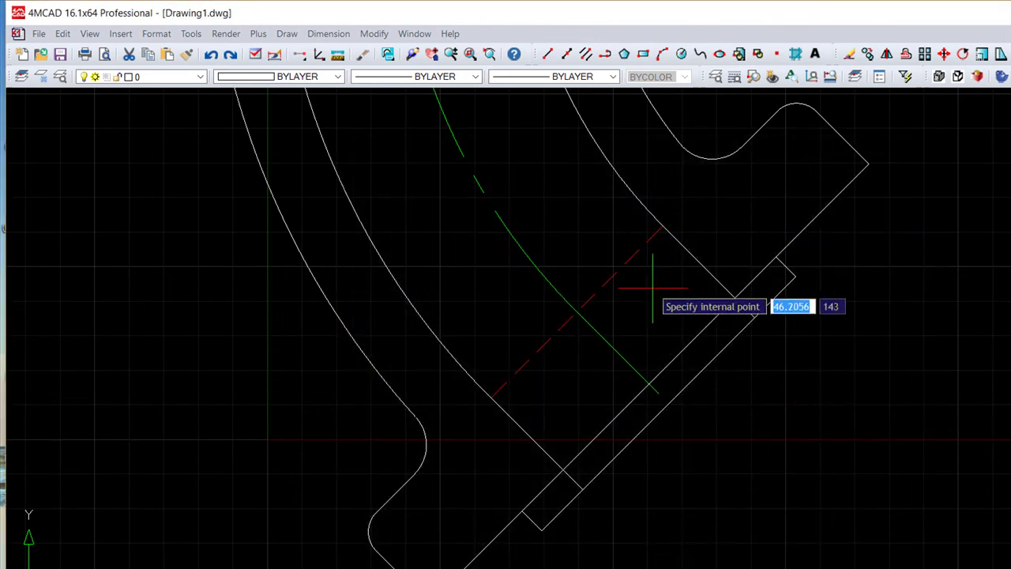
pyautogui.scroll(-2, 759, 356)
pyautogui.scroll(-1, 823, 278)
pyautogui.moveTo(822, 278); pyautogui.dragTo(869, 339, button='middle')
pyautogui.click(735, 204)
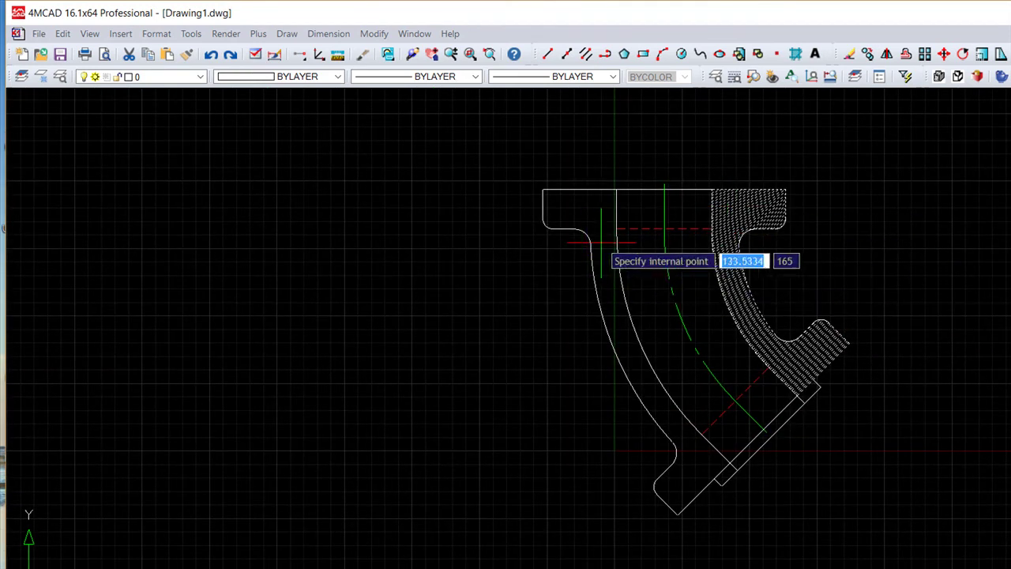
pyautogui.press('Return')
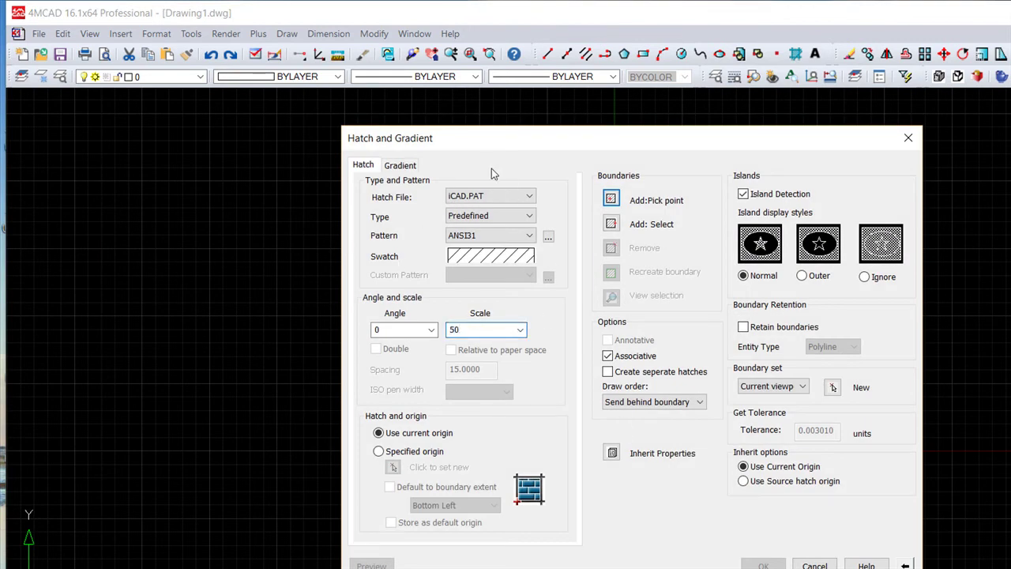
pyautogui.click(611, 199)
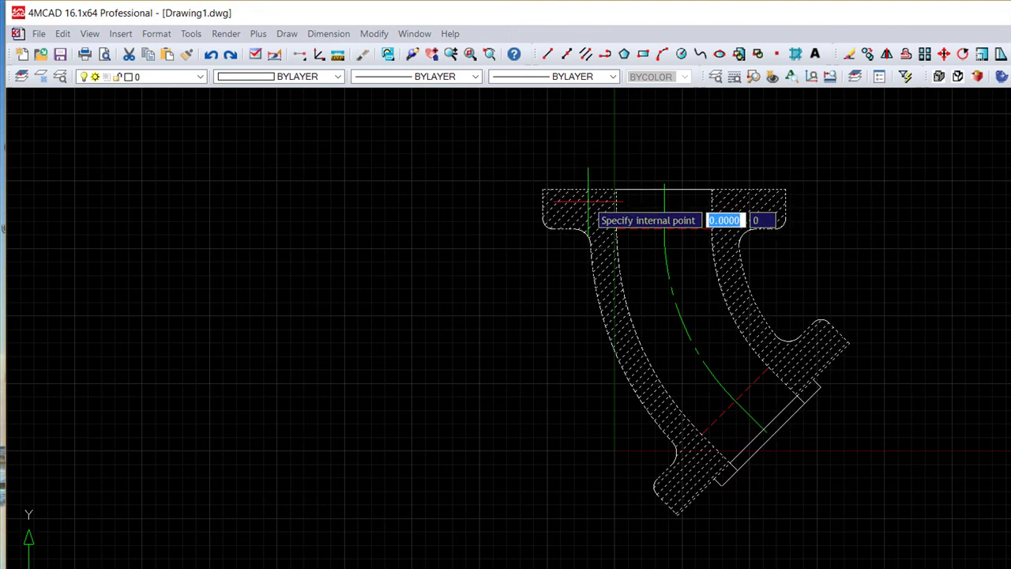
pyautogui.press('Return')
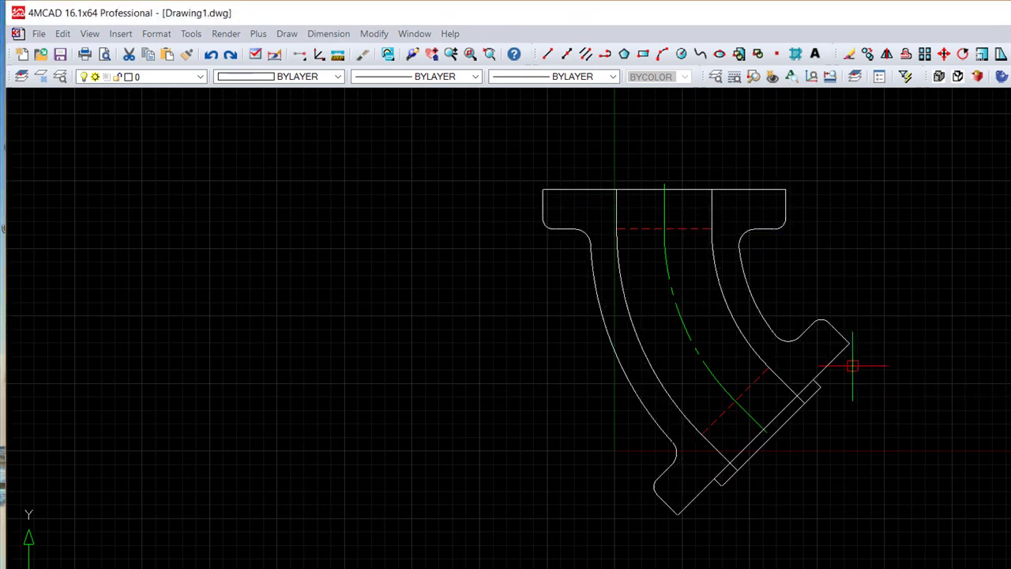
pyautogui.click(287, 34)
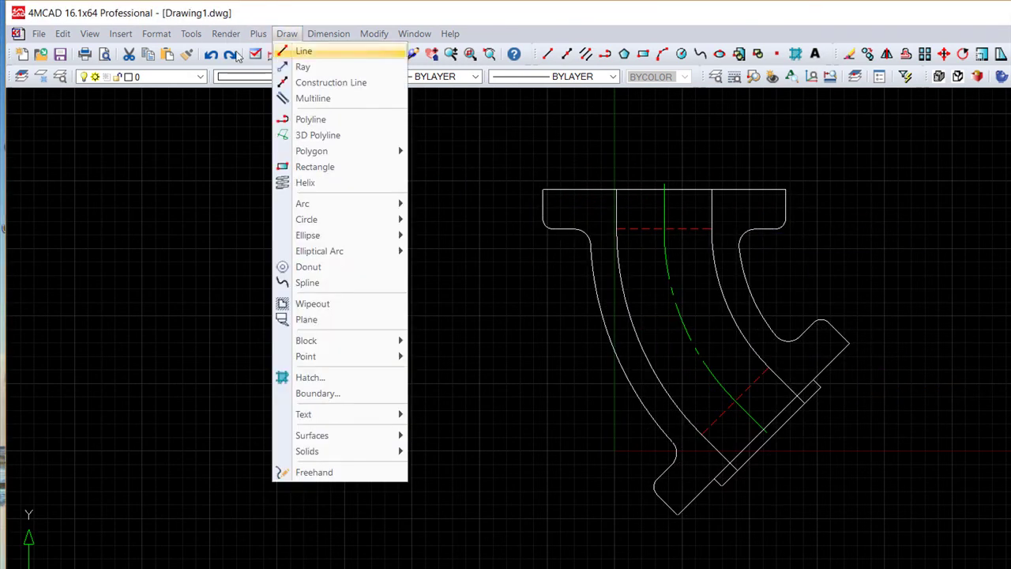
pyautogui.click(289, 377)
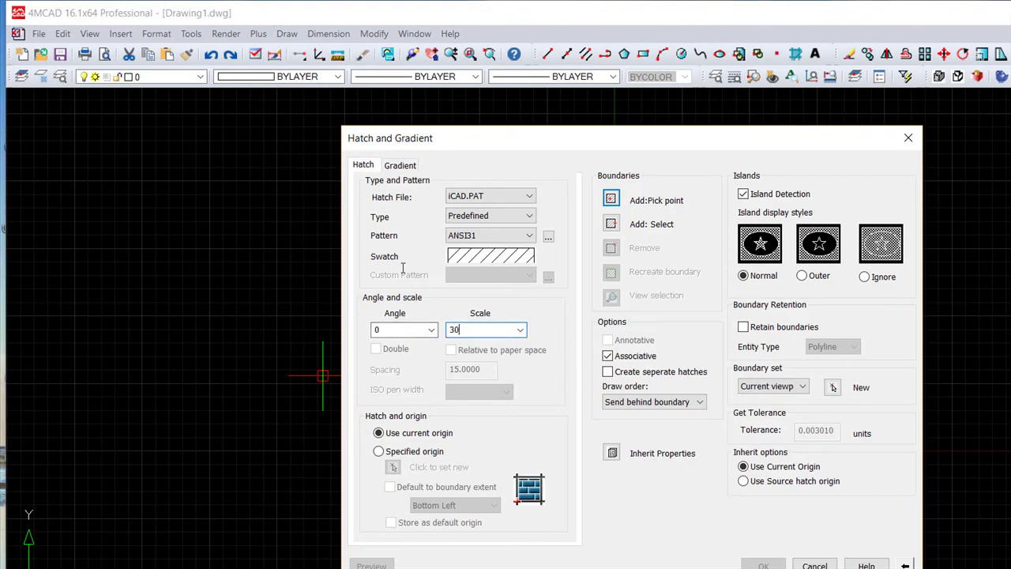
pyautogui.click(656, 200)
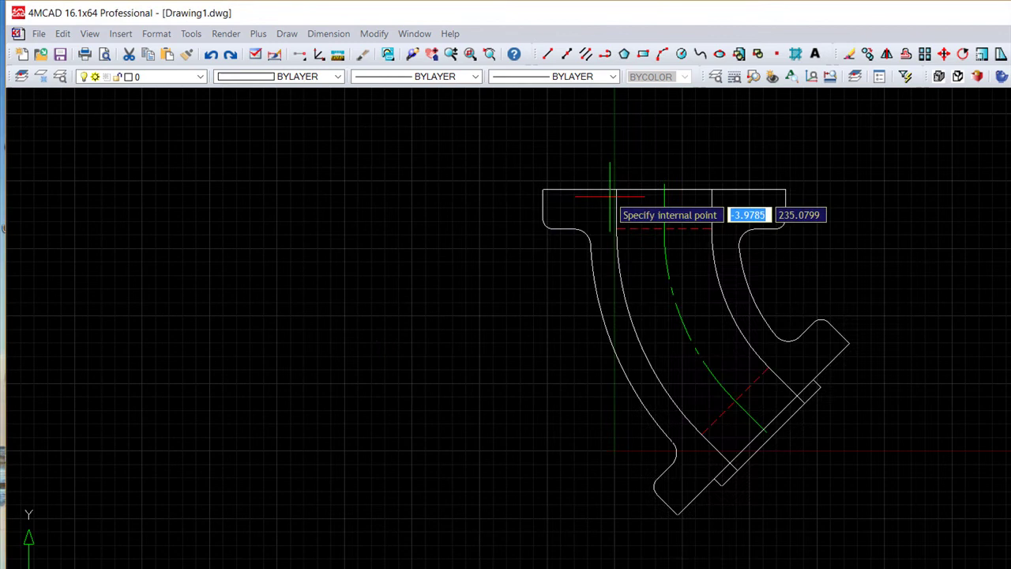
pyautogui.click(575, 219)
pyautogui.press('Return')
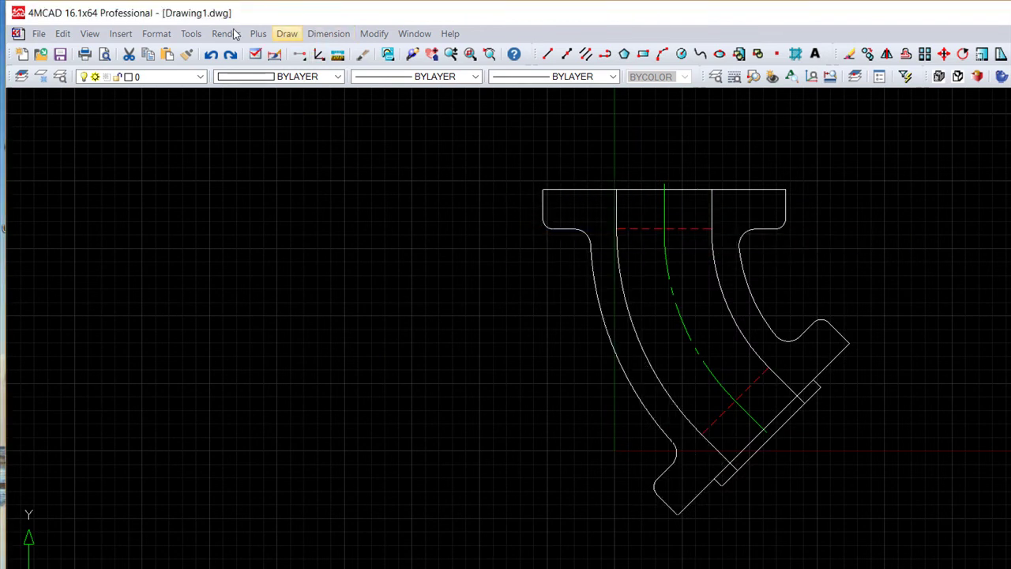
pyautogui.click(287, 34)
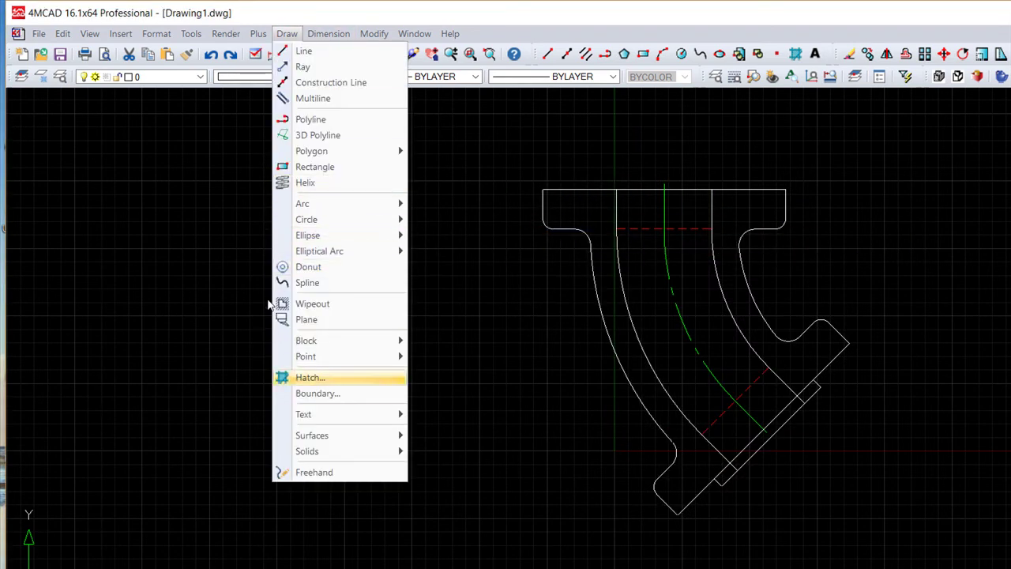
# Hatch the left and right walls and flanges with ANSI31 at scale 50.
pyautogui.press('Return')
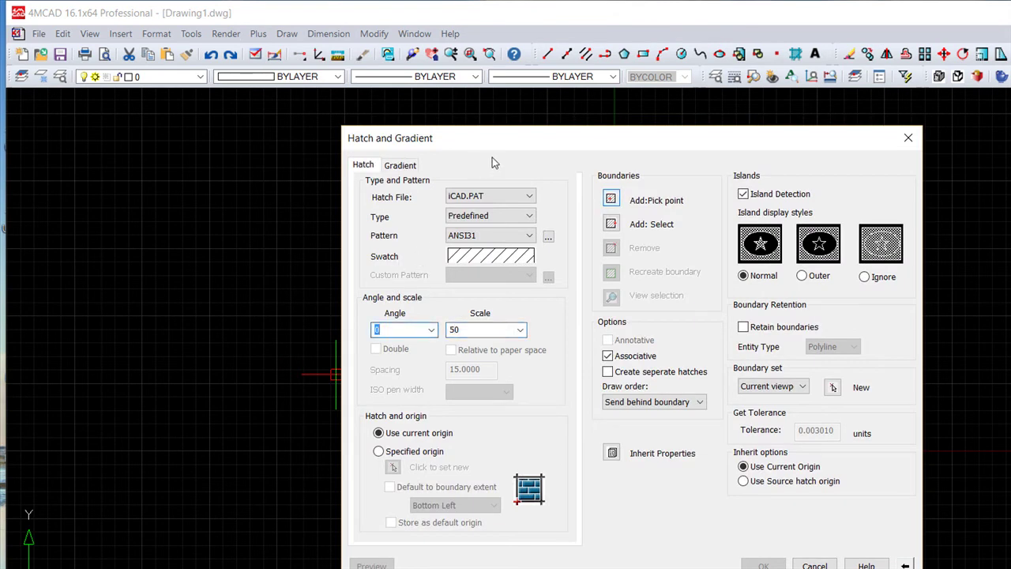
pyautogui.click(610, 200)
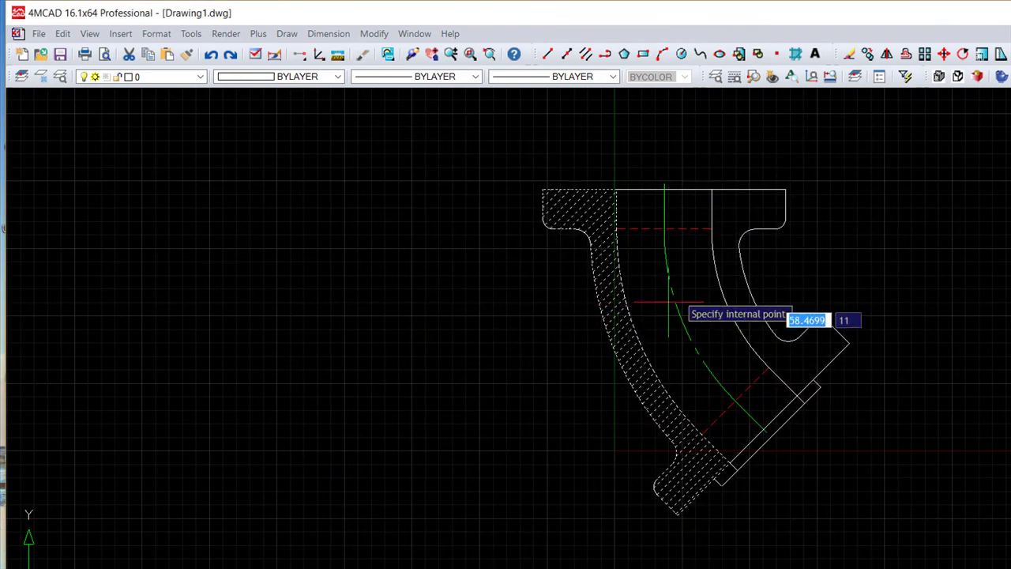
pyautogui.click(723, 217)
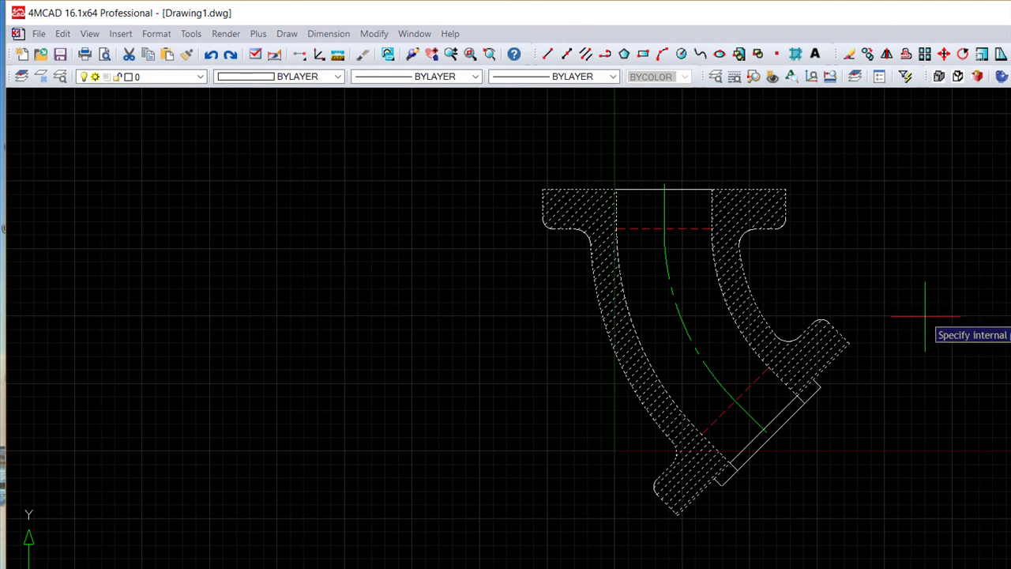
pyautogui.press('Return')
pyautogui.click(613, 452)
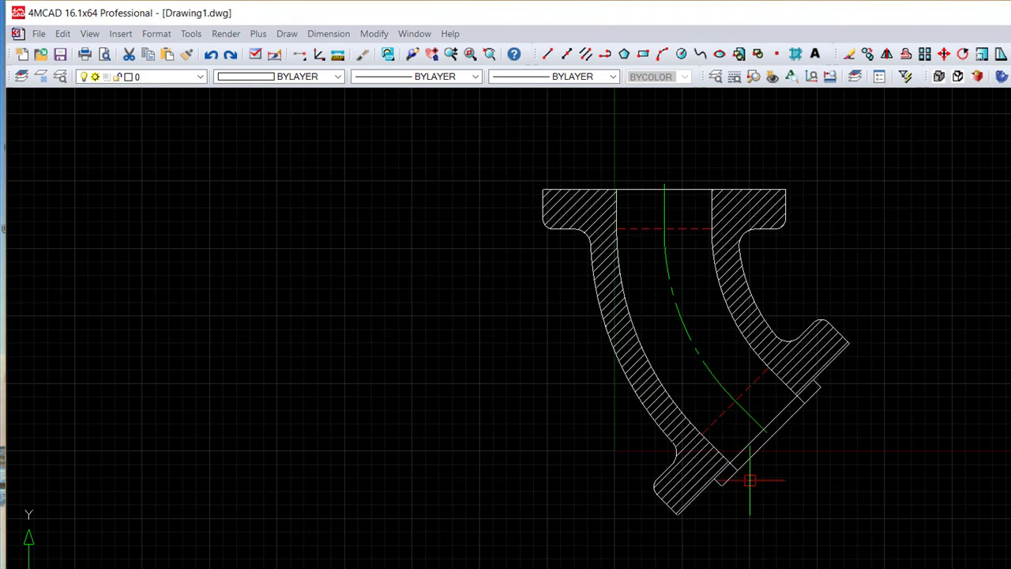
pyautogui.scroll(2, 652, 287)
pyautogui.scroll(1, 631, 252)
pyautogui.scroll(-1, 656, 294)
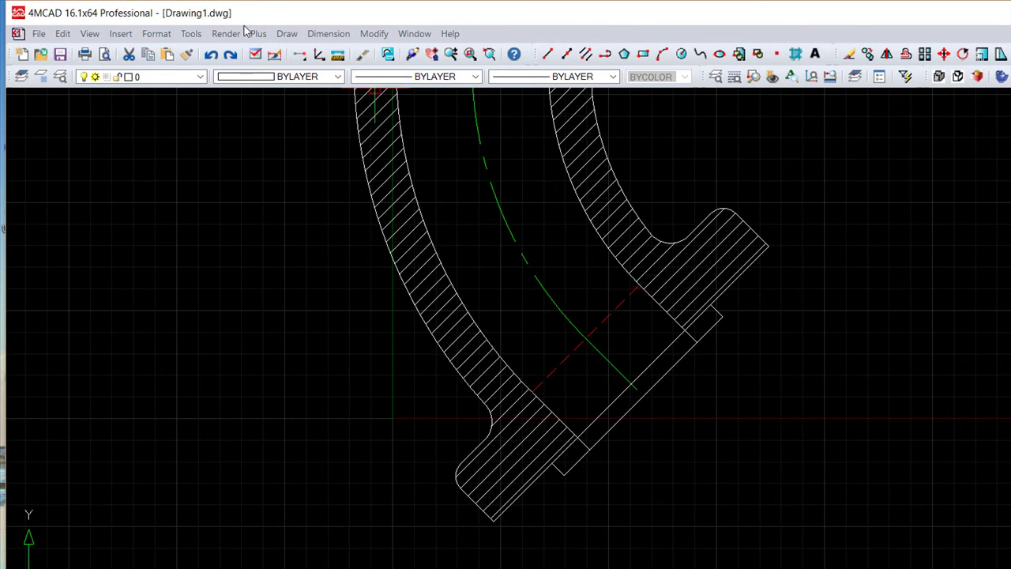
# In Hatch and Gradient, switch the pattern from ANSI31 to SOLID.
pyautogui.click(287, 33)
pyautogui.press('Return')
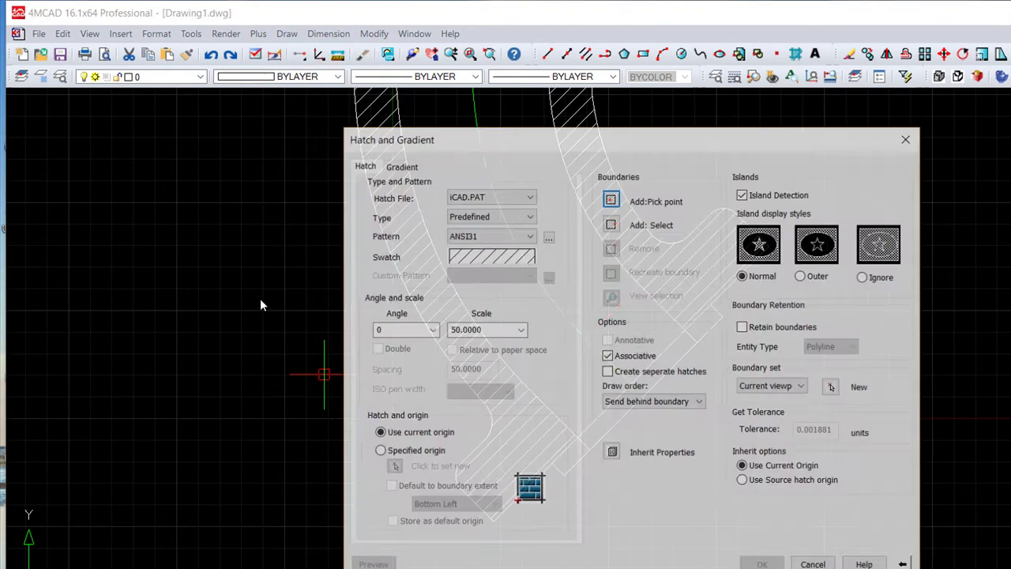
pyautogui.hotkey('alt', 'Down')
pyautogui.press('Tab')
pyautogui.hotkey('alt', 'Down')
pyautogui.press('Return')
pyautogui.press('Tab')
pyautogui.hotkey('alt', 'Down')
pyautogui.press('Return')
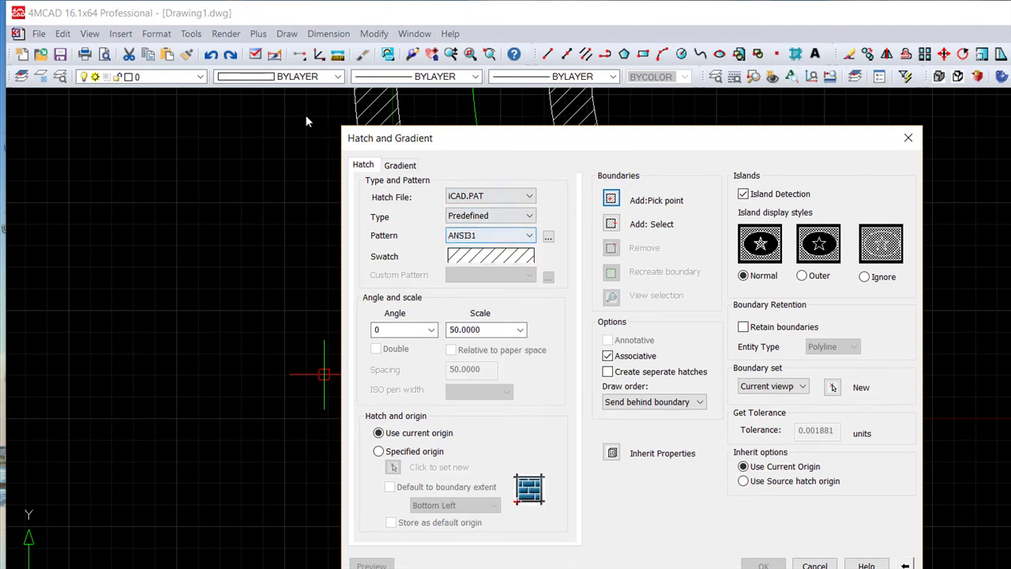
pyautogui.hotkey('ctrl', 'Tab')
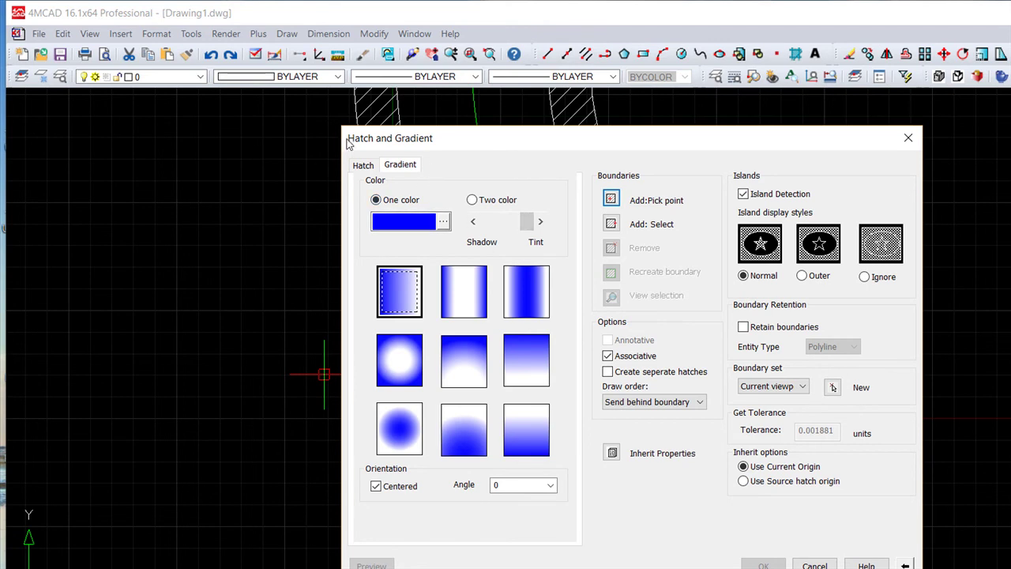
pyautogui.hotkey('ctrl', 'Tab')
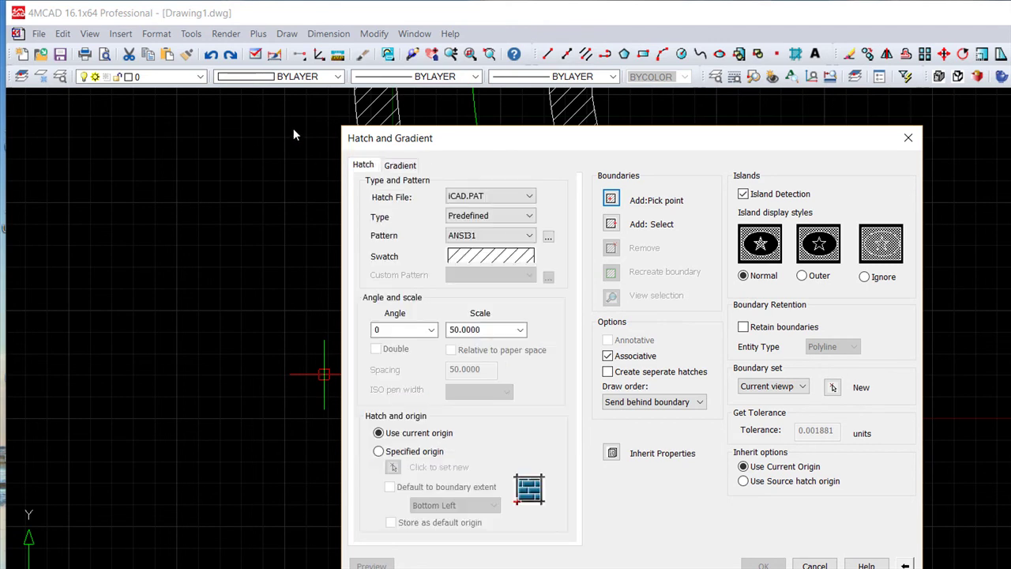
pyautogui.press('Tab')
pyautogui.hotkey('alt', 'Down')
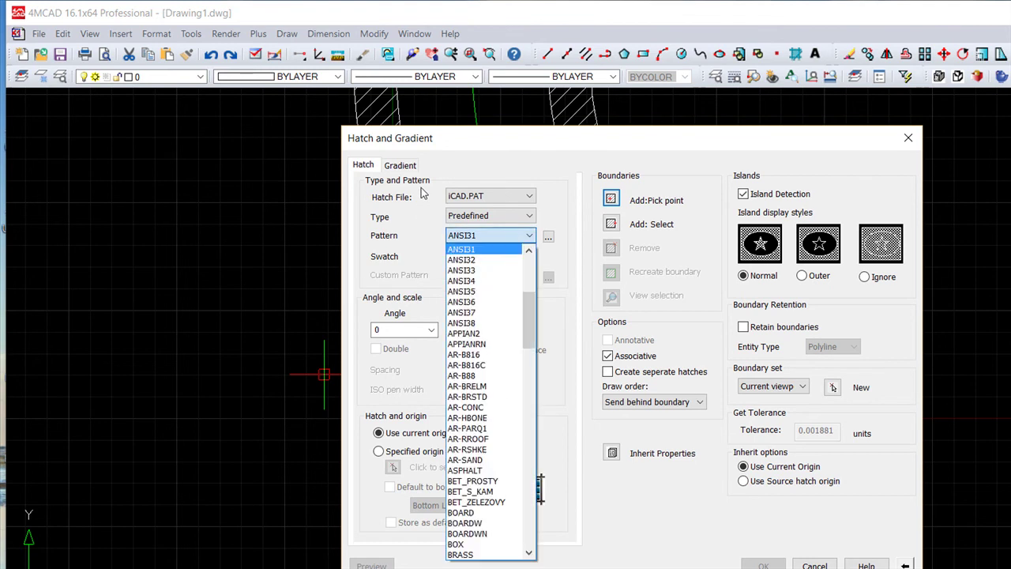
pyautogui.scroll(-10, 430, 332)
pyautogui.scroll(-9, 434, 387)
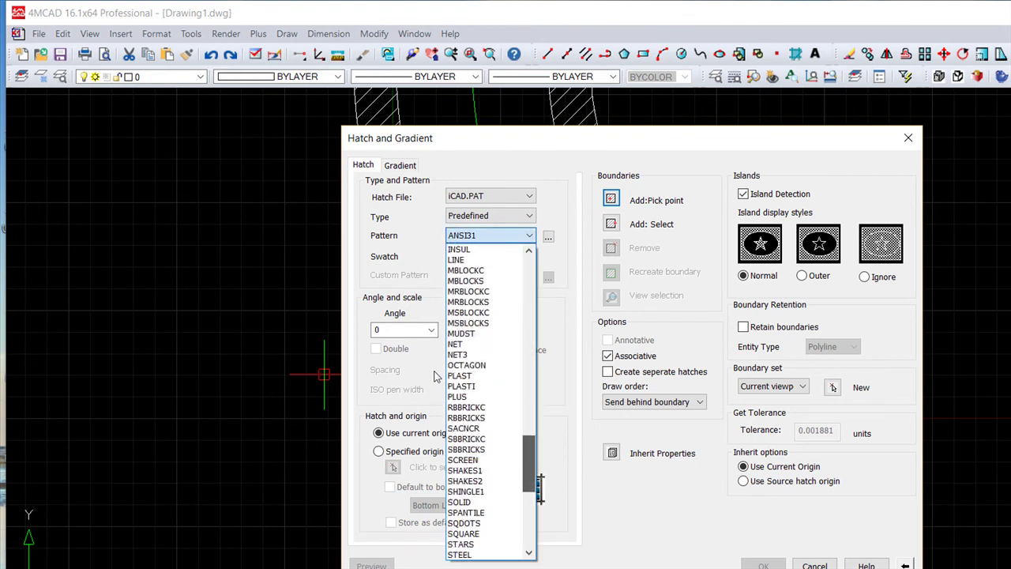
pyautogui.scroll(-8, 434, 390)
pyautogui.scroll(1, 430, 384)
pyautogui.press('Up')
pyautogui.press('Up')
pyautogui.press('Up')
pyautogui.press('Return')
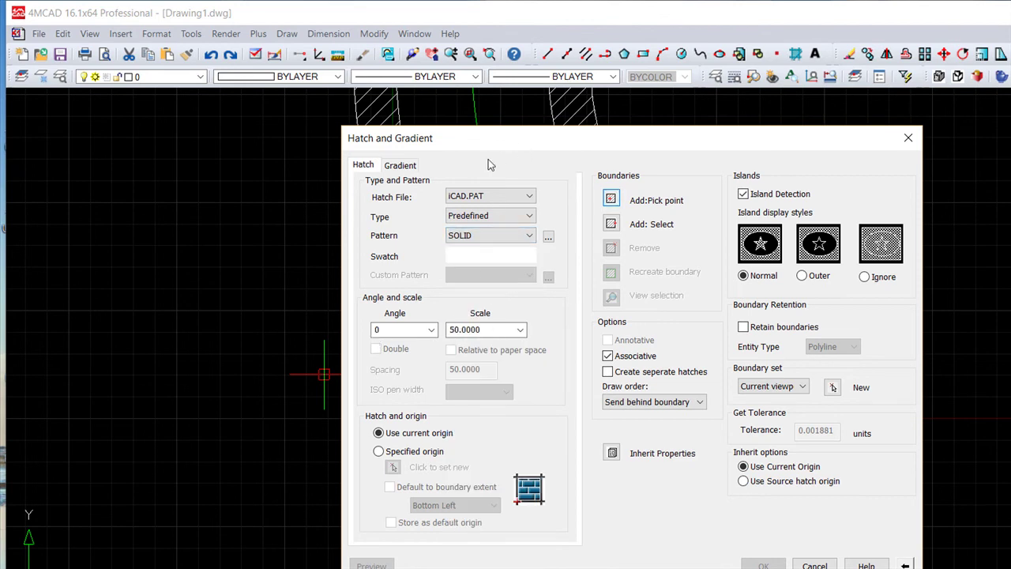
# Pick inside both gasket strips on the angled flange and apply the solid fill.
pyautogui.click(611, 200)
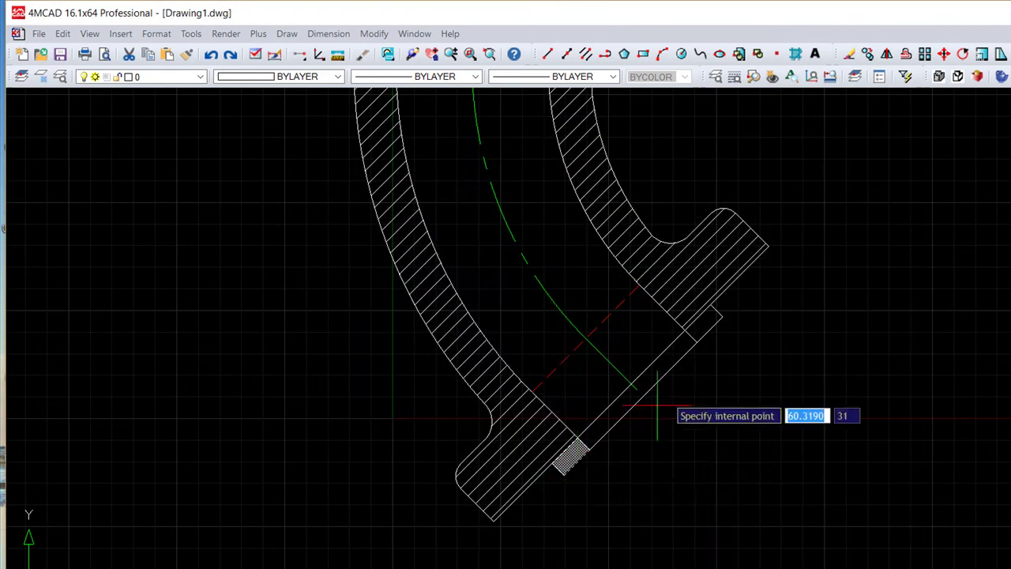
pyautogui.click(699, 328)
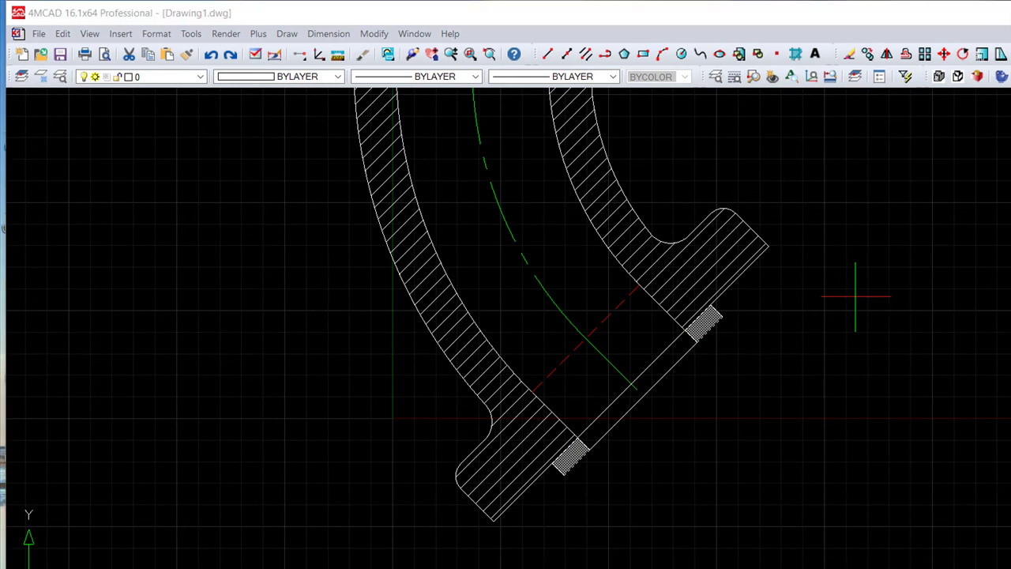
pyautogui.press('Return')
pyautogui.click(613, 454)
pyautogui.scroll(-2, 482, 363)
pyautogui.scroll(-2, 504, 335)
pyautogui.scroll(5, 626, 409)
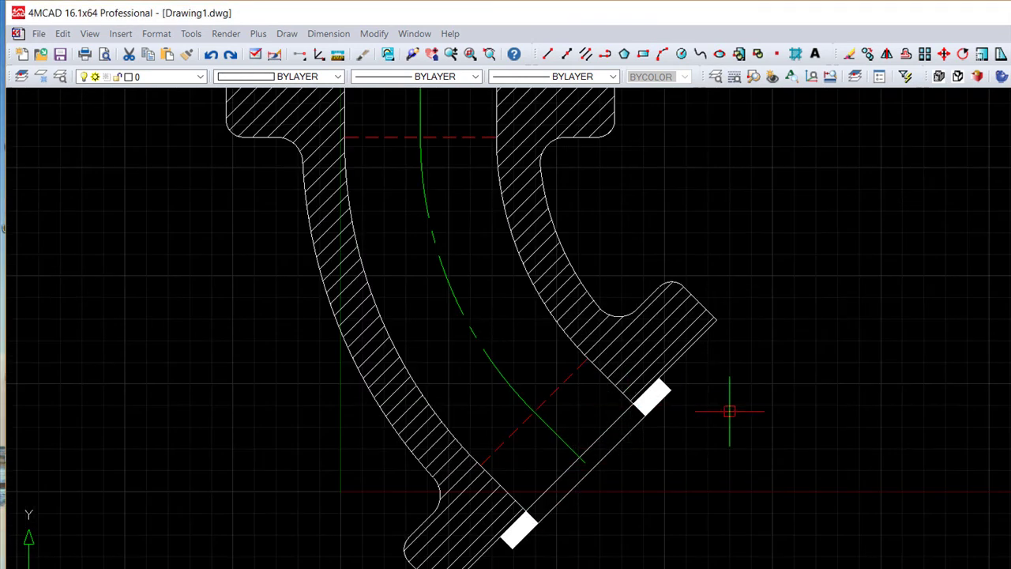
pyautogui.scroll(-2, 729, 411)
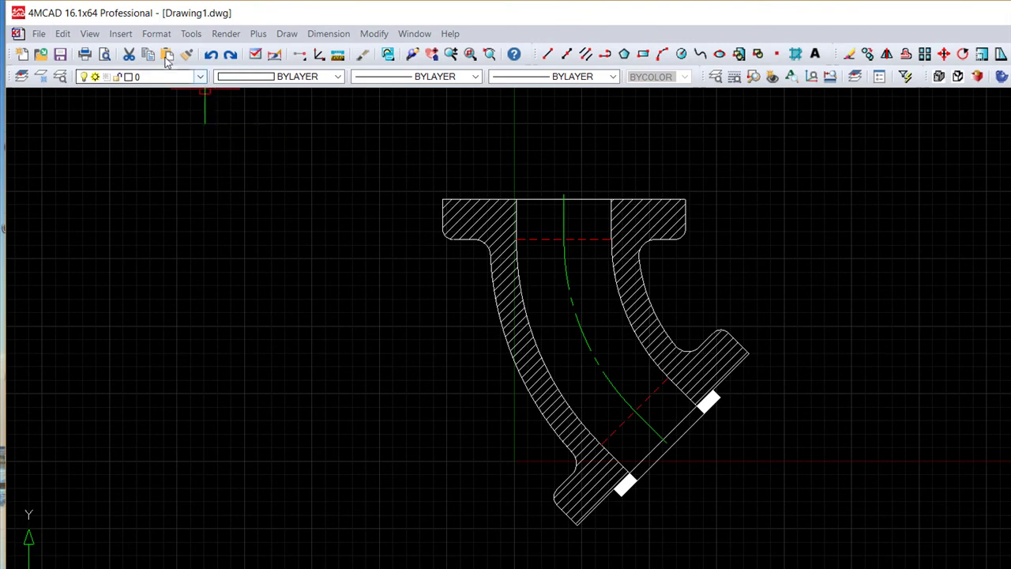
# Make Dimensions the current layer.
pyautogui.click(201, 76)
pyautogui.click(161, 140)
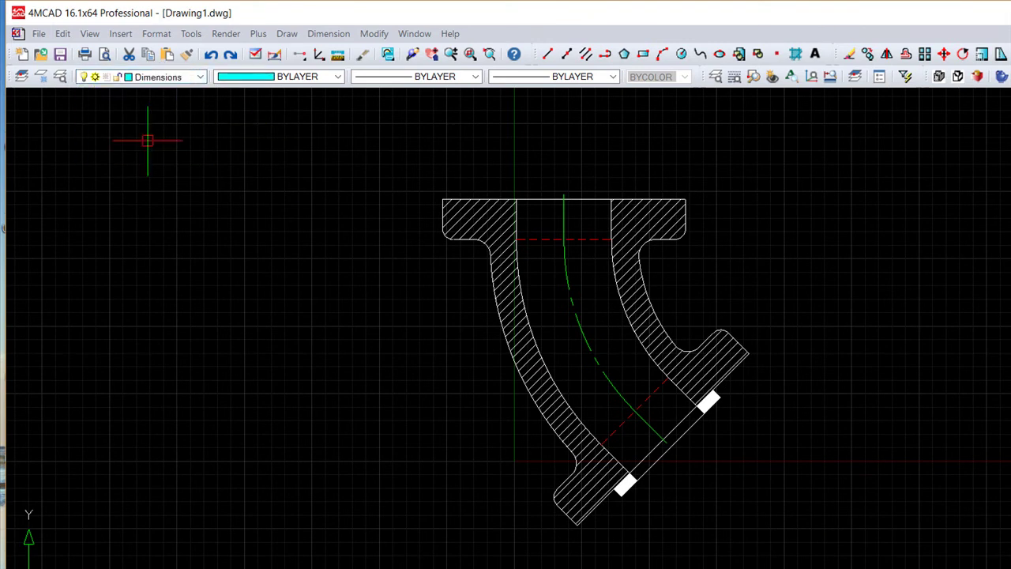
pyautogui.scroll(3, 274, 237)
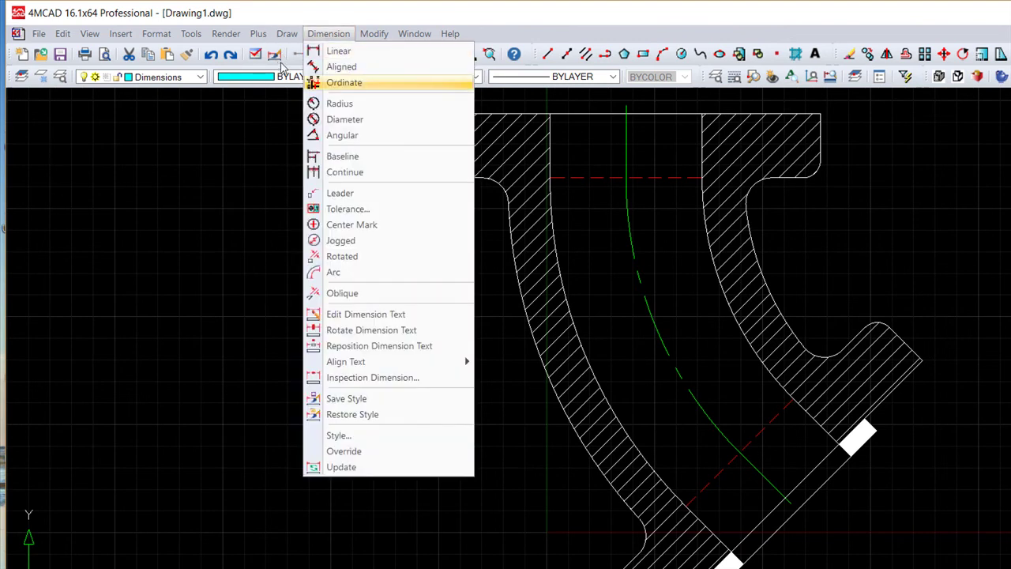
# Modify the Standard dimension style to arrow size 3 and text height 5.
pyautogui.moveTo(156, 33)
pyautogui.click(165, 189)
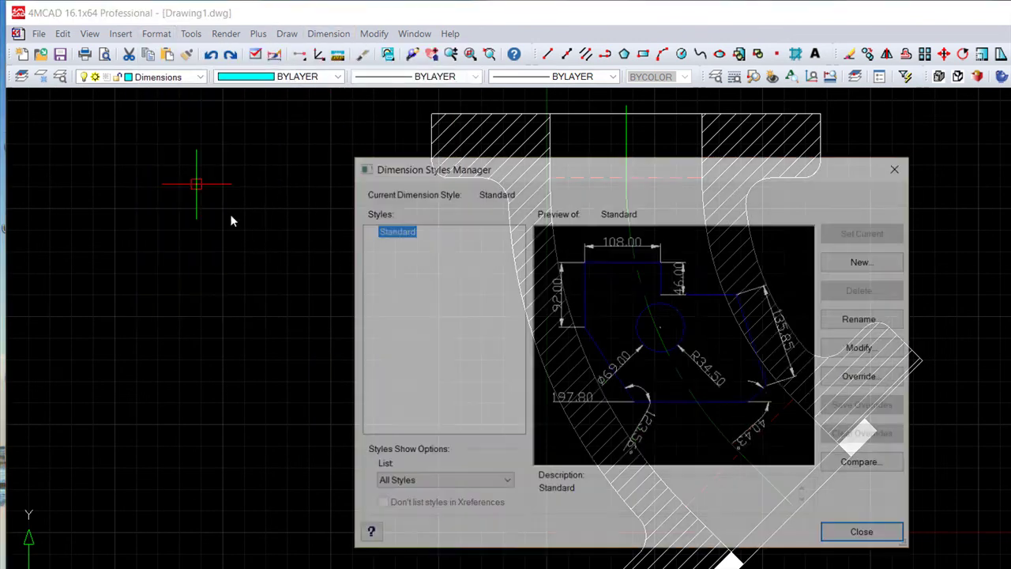
pyautogui.click(865, 348)
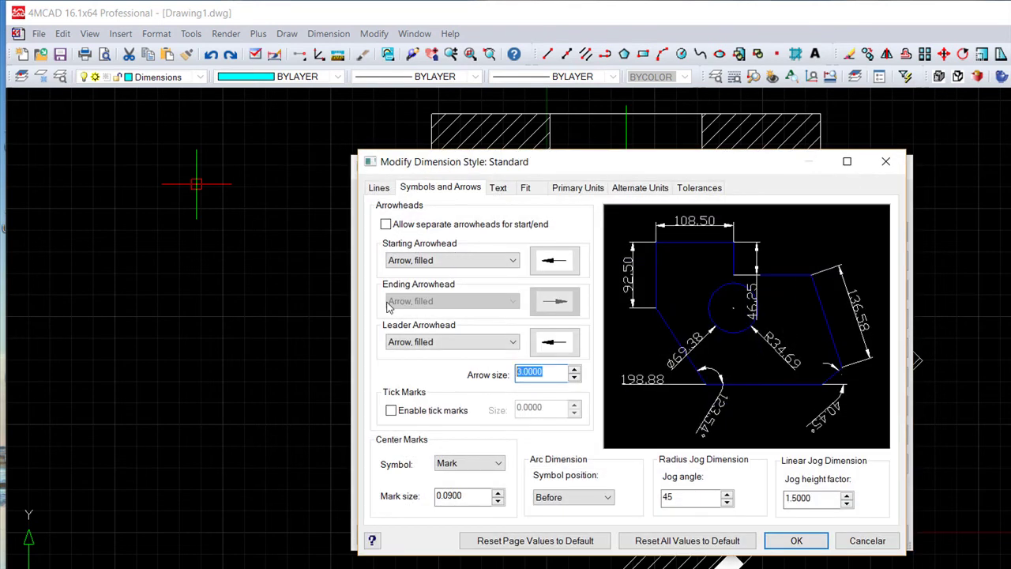
pyautogui.click(503, 188)
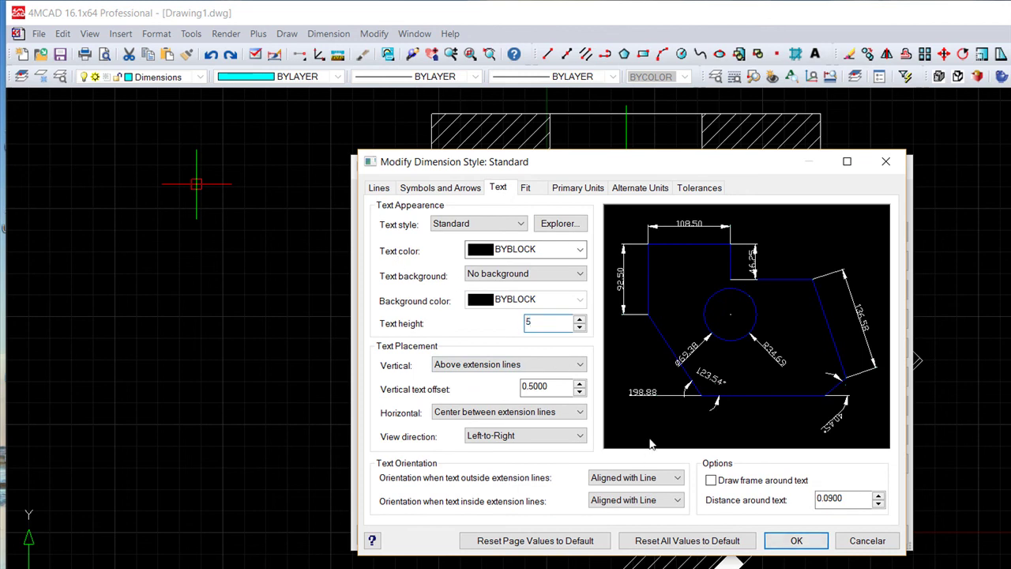
pyautogui.press('Return')
pyautogui.press('Return')
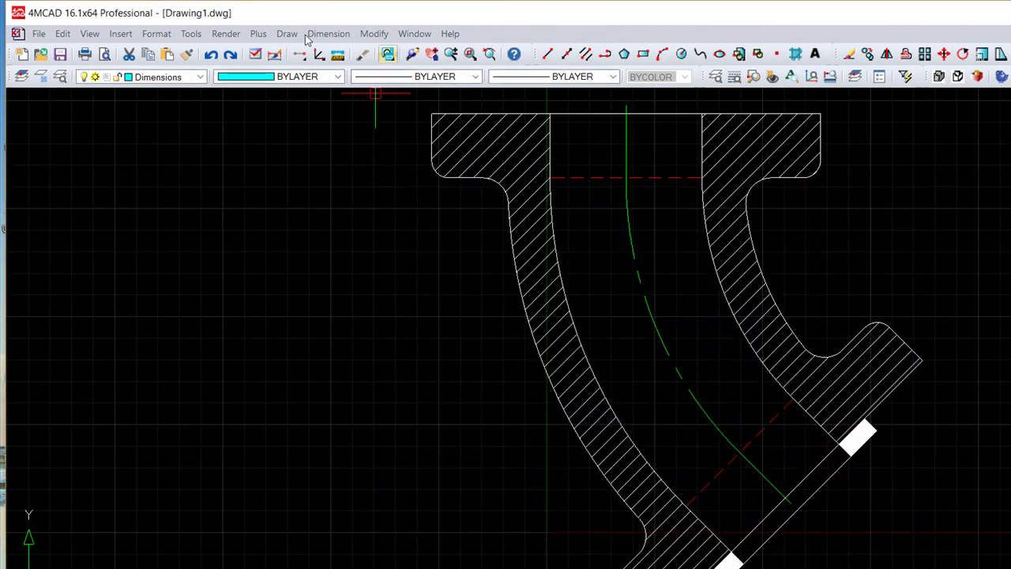
# Dimension the green centre-line arc as R225.00.
pyautogui.click(328, 33)
pyautogui.click(304, 105)
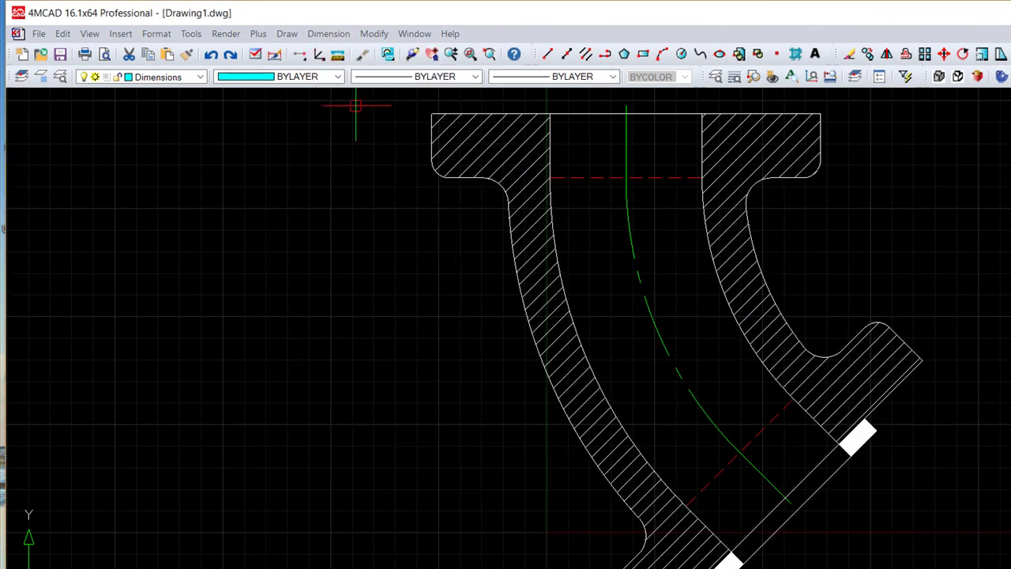
pyautogui.click(652, 329)
pyautogui.click(693, 314)
pyautogui.moveTo(835, 474); pyautogui.dragTo(770, 411, button='middle')
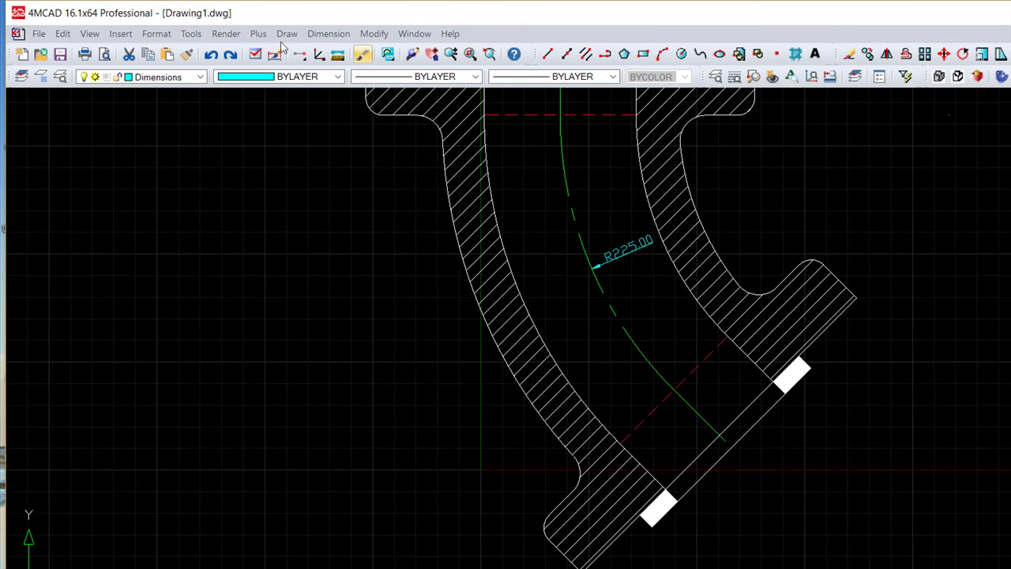
# Add 88.00 gasket-width and 130.00 flange-width dimensions across the angled flange.
pyautogui.hotkey('alt', 'n')
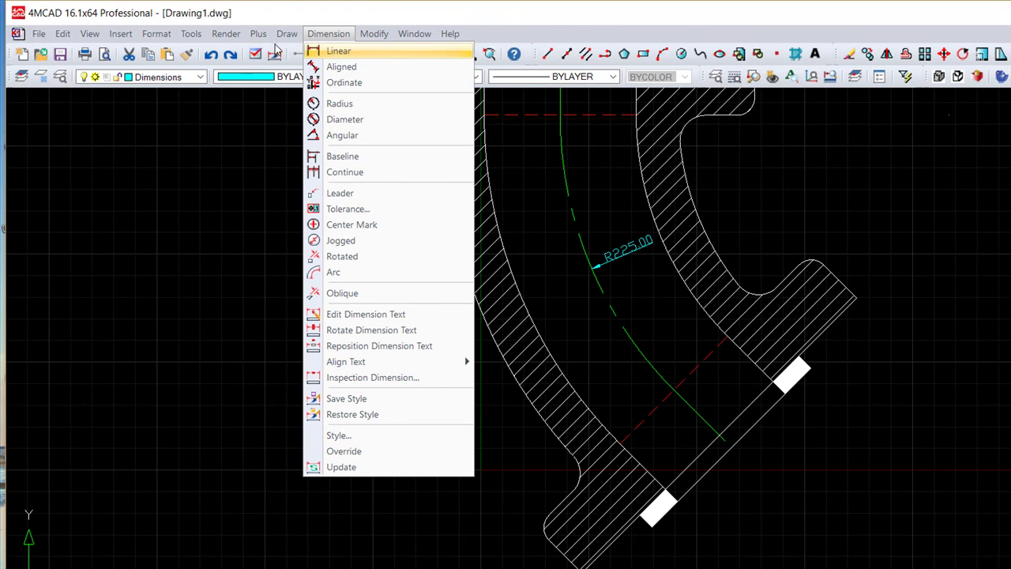
pyautogui.press('Return')
pyautogui.click(677, 499)
pyautogui.click(784, 393)
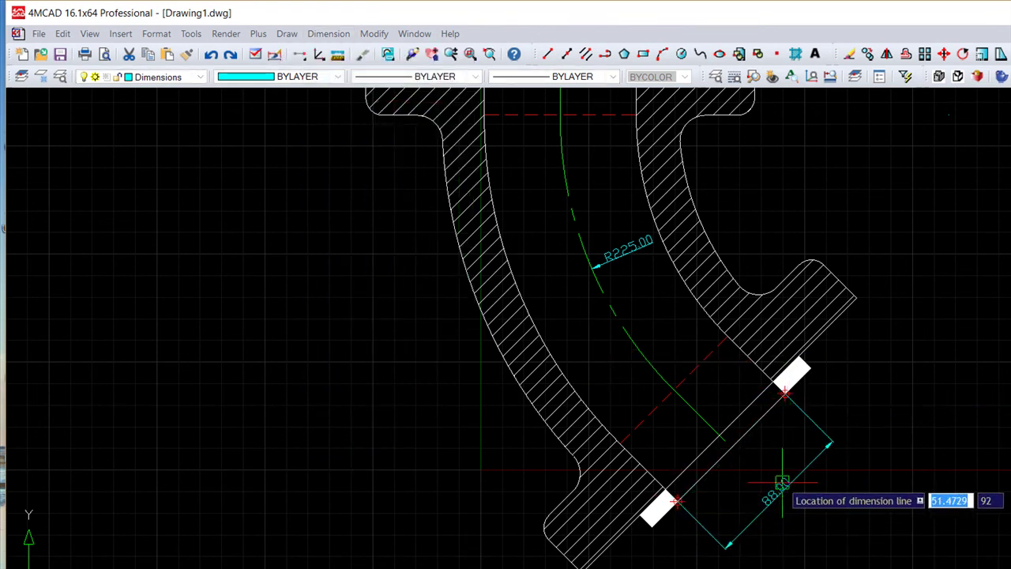
pyautogui.click(786, 452)
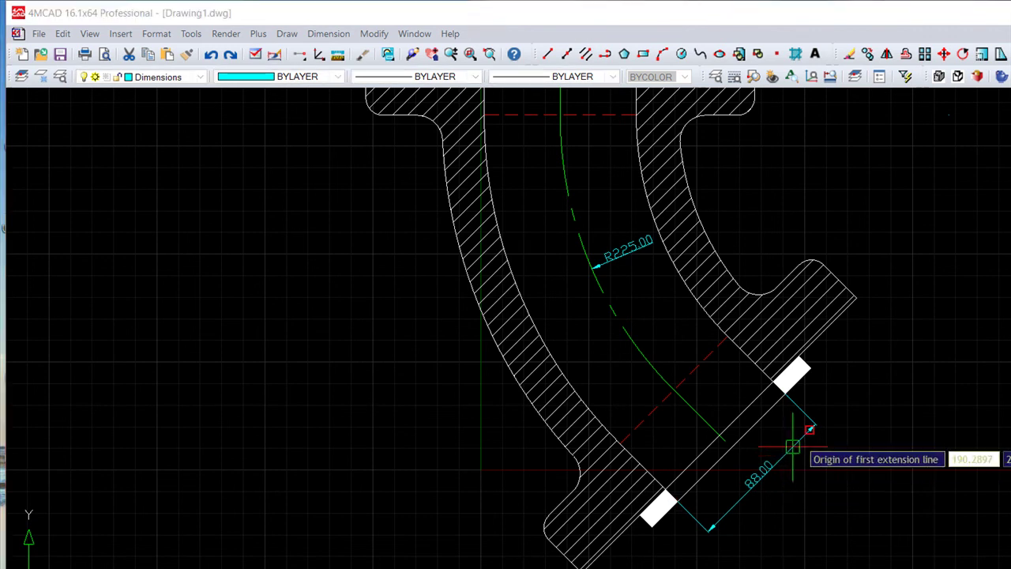
pyautogui.click(812, 366)
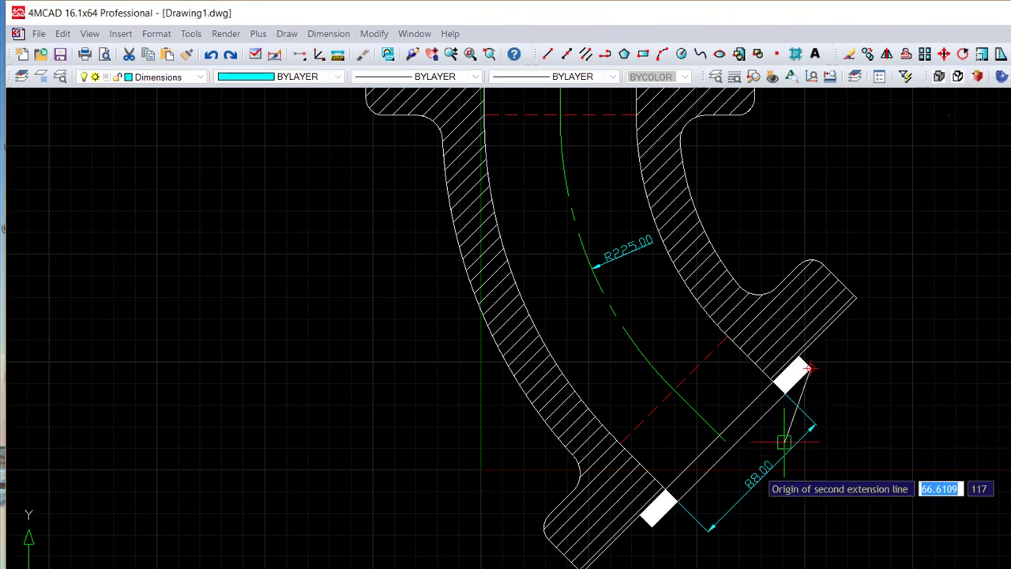
pyautogui.click(651, 524)
pyautogui.click(794, 504)
pyautogui.moveTo(731, 245); pyautogui.dragTo(731, 296, button='middle')
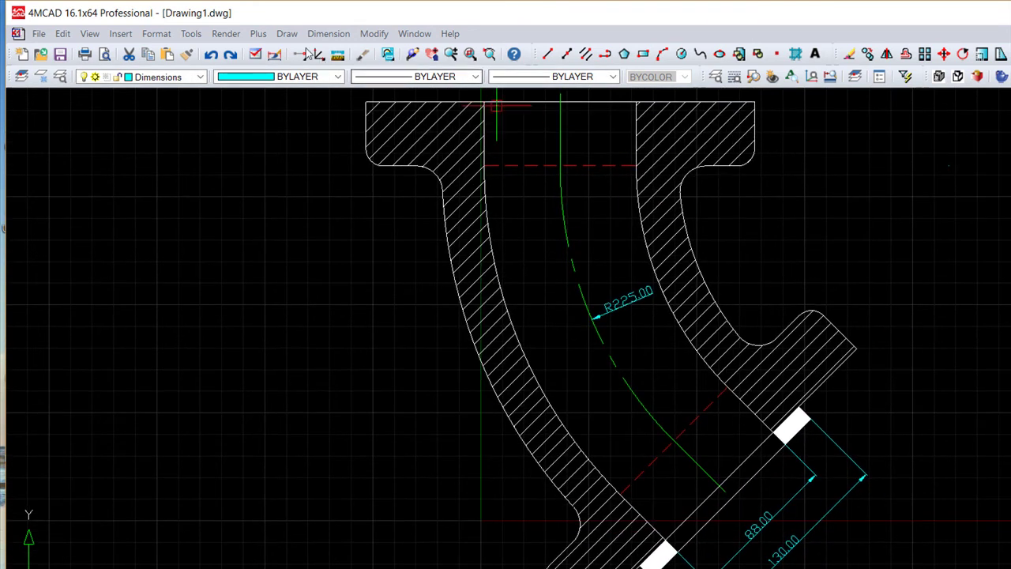
pyautogui.click(329, 33)
pyautogui.click(338, 100)
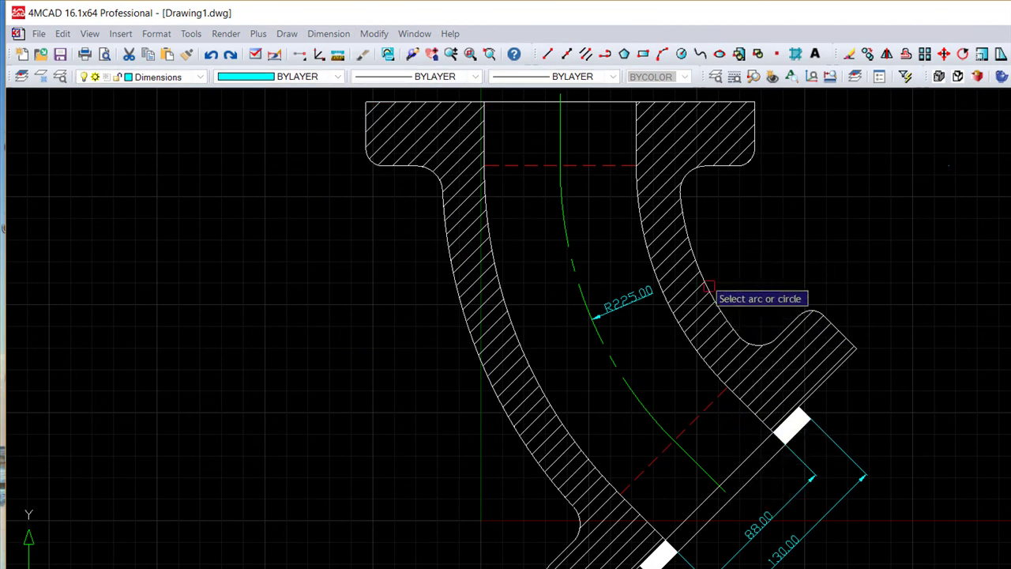
# Dimension the top flange opening width as 88.00.
pyautogui.moveTo(462, 170)
pyautogui.mouseDown(button='middle')
pyautogui.moveTo(473, 202)
pyautogui.moveTo(479, 193)
pyautogui.mouseUp(button='middle')
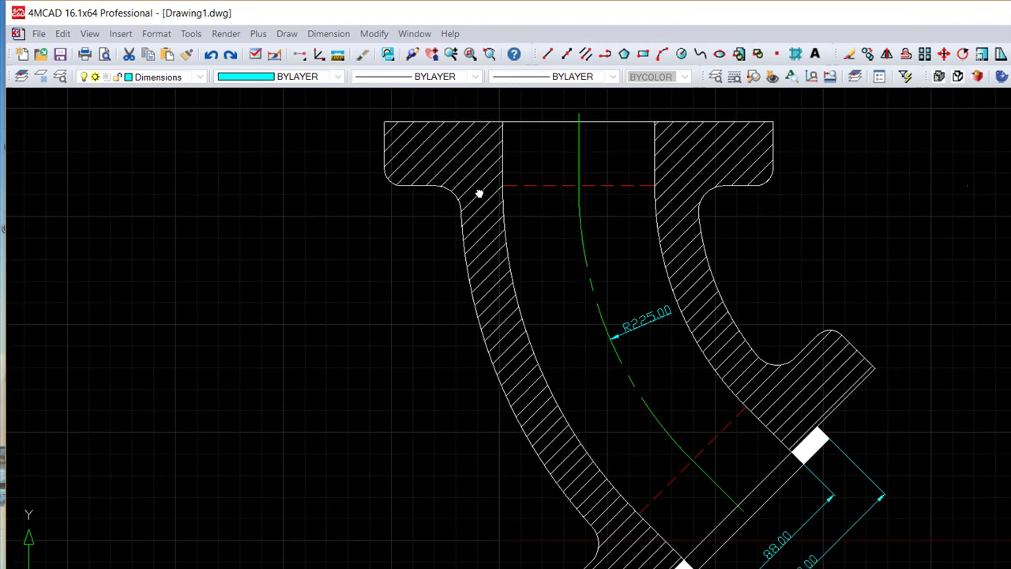
pyautogui.moveTo(496, 223); pyautogui.dragTo(510, 269, button='middle')
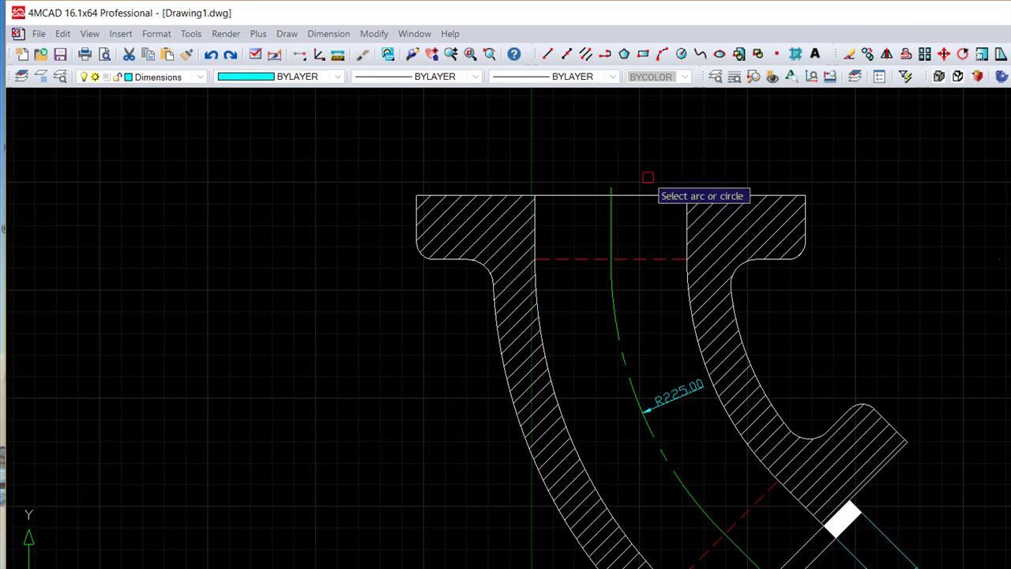
pyautogui.click(328, 33)
pyautogui.click(338, 49)
pyautogui.click(534, 195)
pyautogui.click(686, 194)
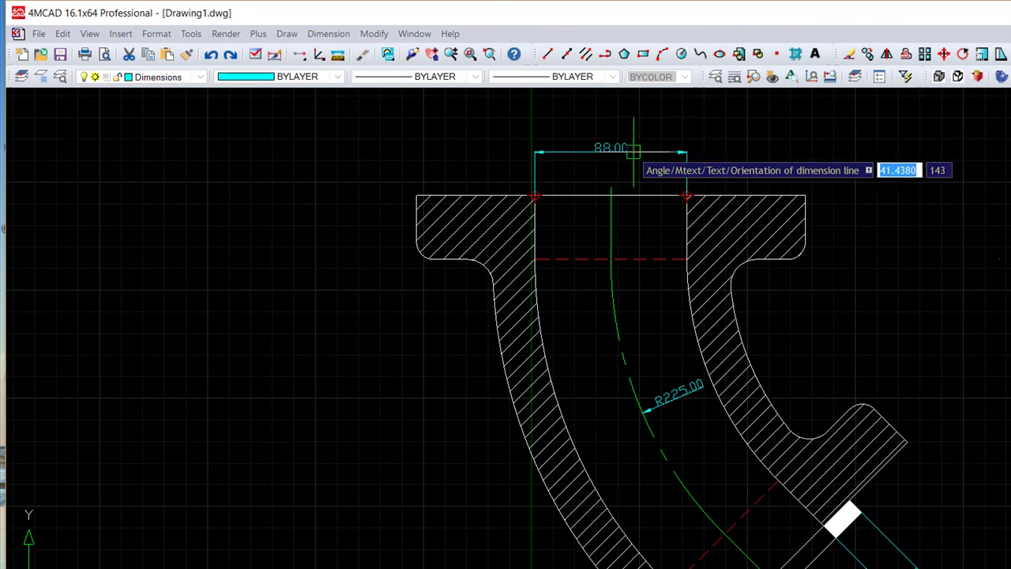
pyautogui.click(612, 154)
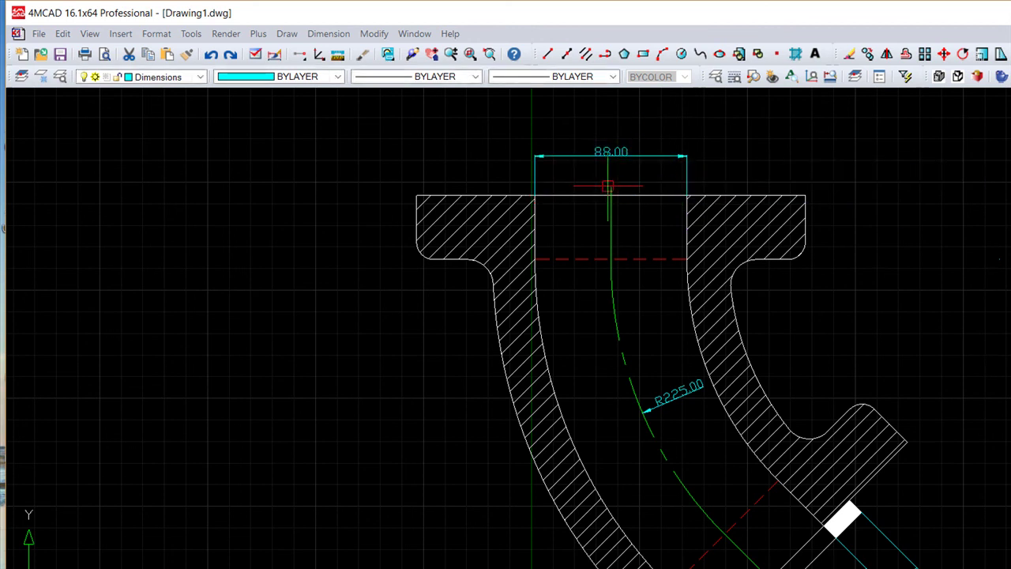
# Add R10.00 and R15.00 radius dimensions to the top flange fillets.
pyautogui.click(324, 34)
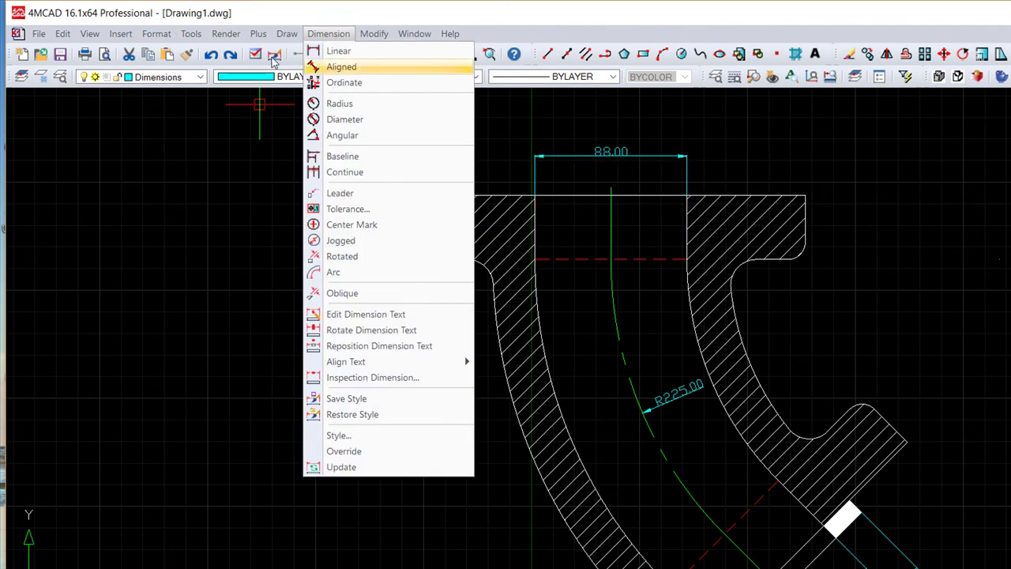
pyautogui.click(316, 102)
pyautogui.click(424, 257)
pyautogui.click(389, 276)
pyautogui.click(484, 268)
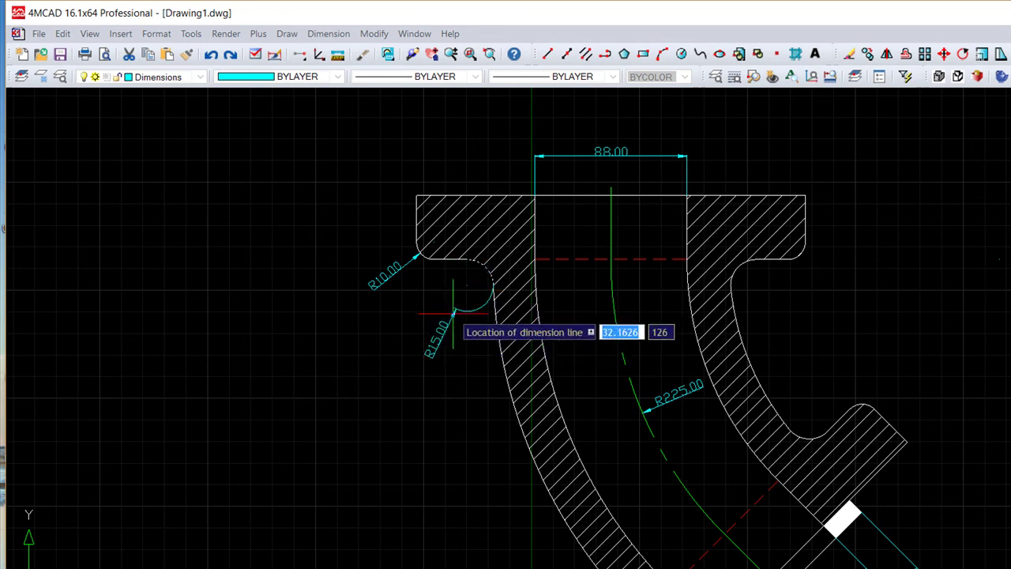
pyautogui.click(427, 322)
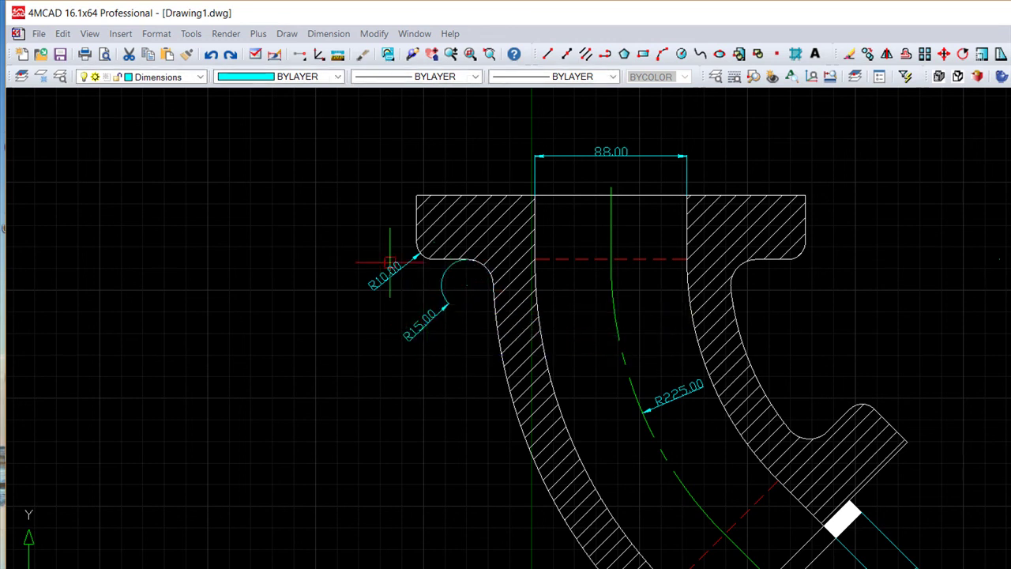
# Dimension the right flange thickness as 37.00.
pyautogui.click(328, 33)
pyautogui.click(339, 50)
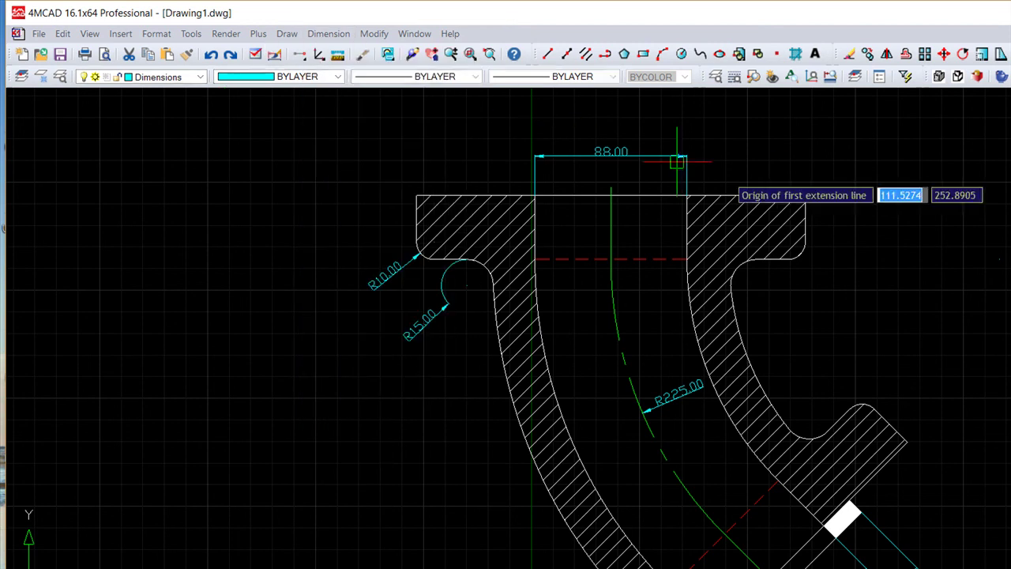
pyautogui.click(805, 196)
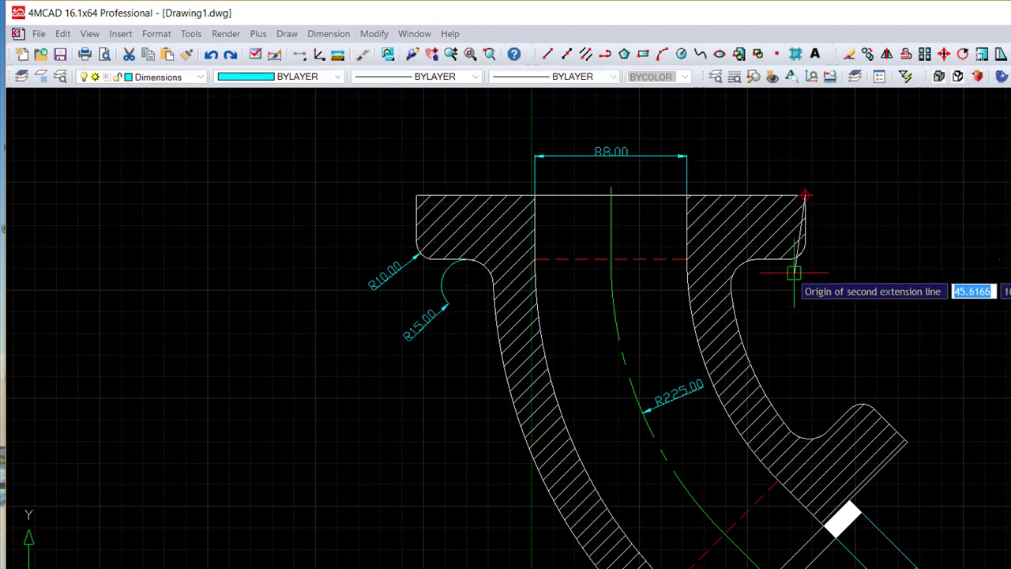
pyautogui.click(804, 259)
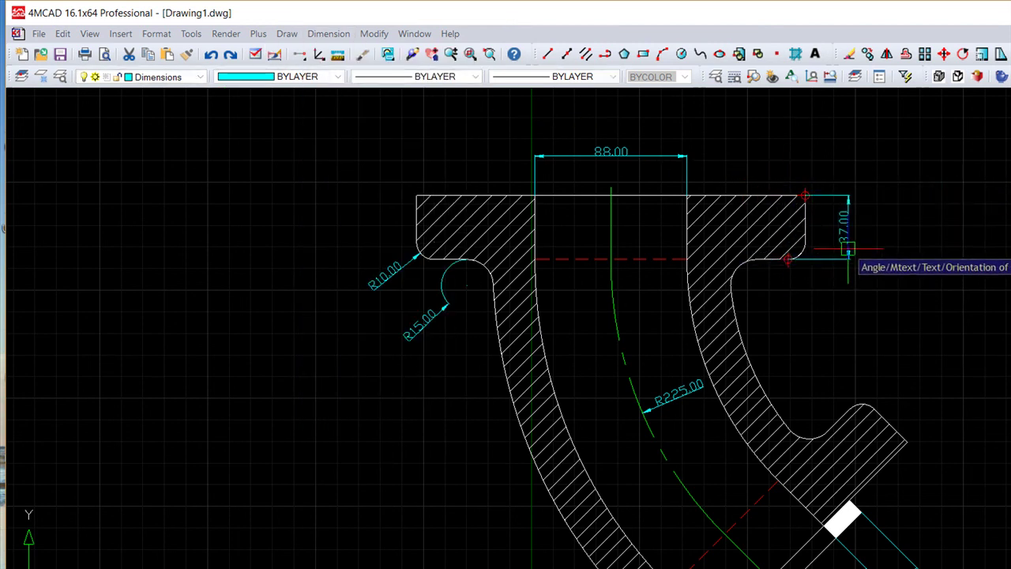
pyautogui.click(850, 249)
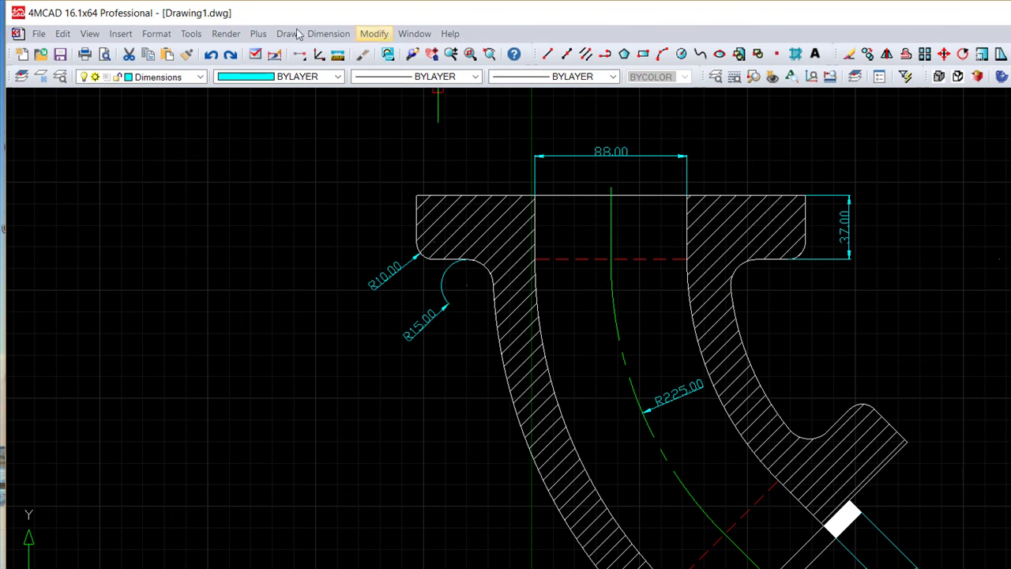
# Add a 45.00° angular dimension between the top edge and lower flange face, left of the elbow.
pyautogui.click(328, 33)
pyautogui.click(358, 136)
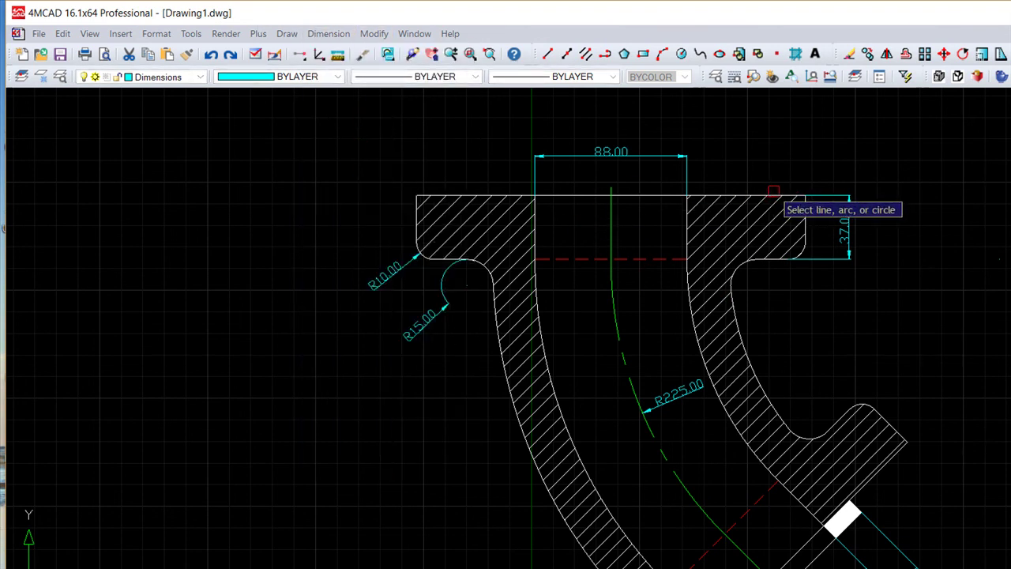
pyautogui.click(436, 194)
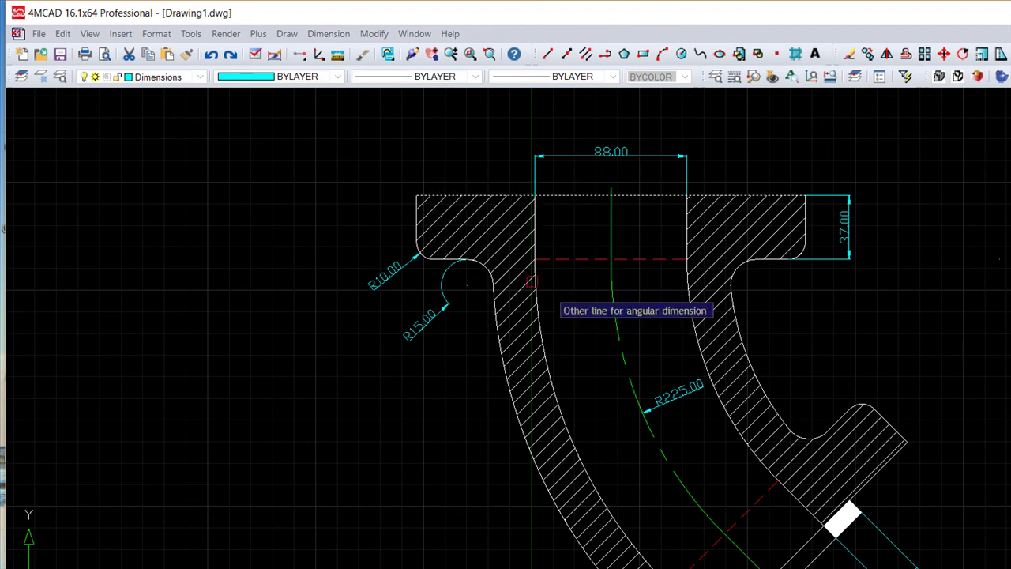
pyautogui.moveTo(550, 334); pyautogui.dragTo(509, 159, button='middle')
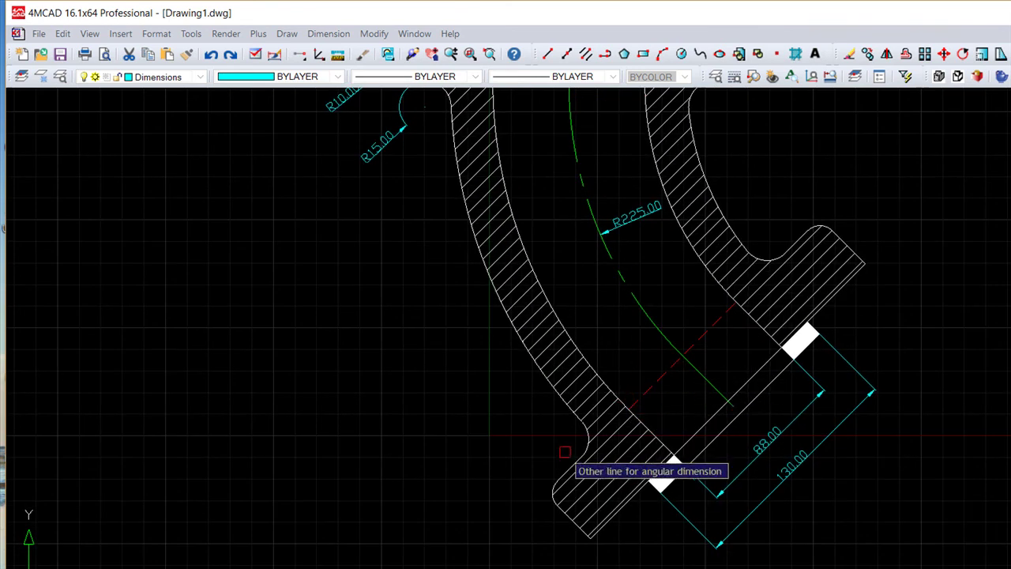
pyautogui.click(569, 470)
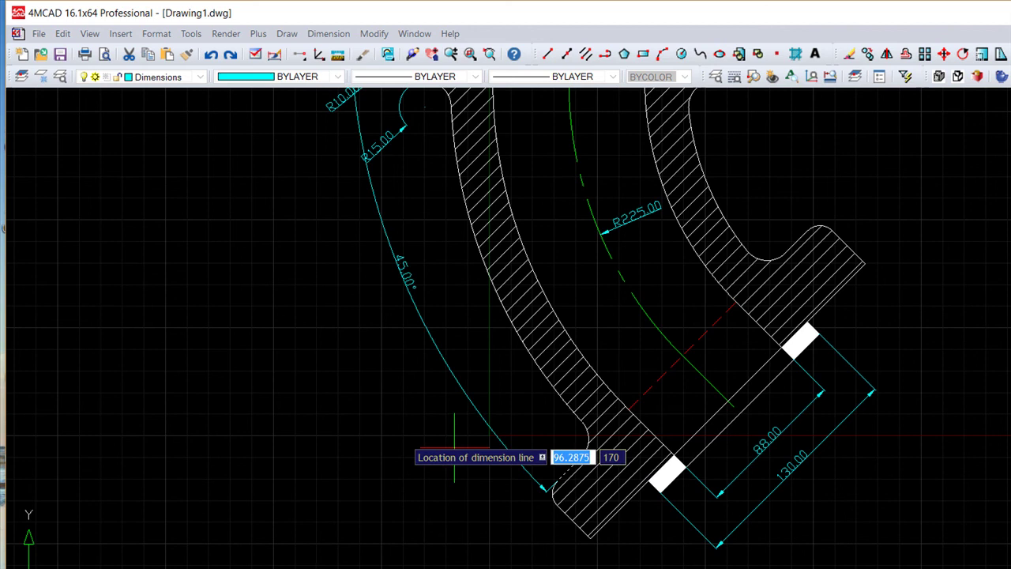
pyautogui.scroll(-2, 361, 375)
pyautogui.click(376, 377)
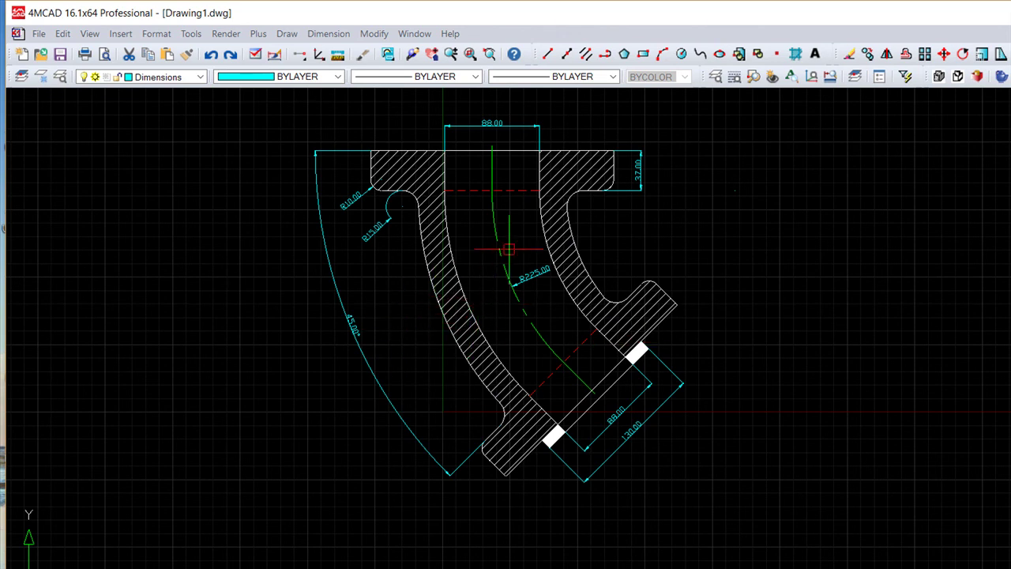
pyautogui.scroll(2, 614, 252)
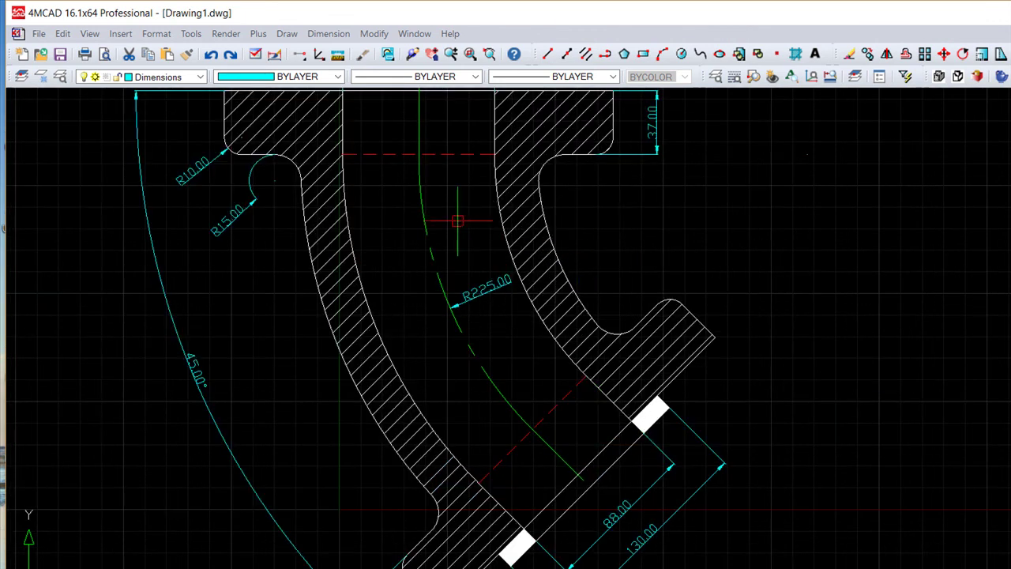
# Add the R293.50 radius dimension to the outer curved wall of the elbow.
pyautogui.press('Down')
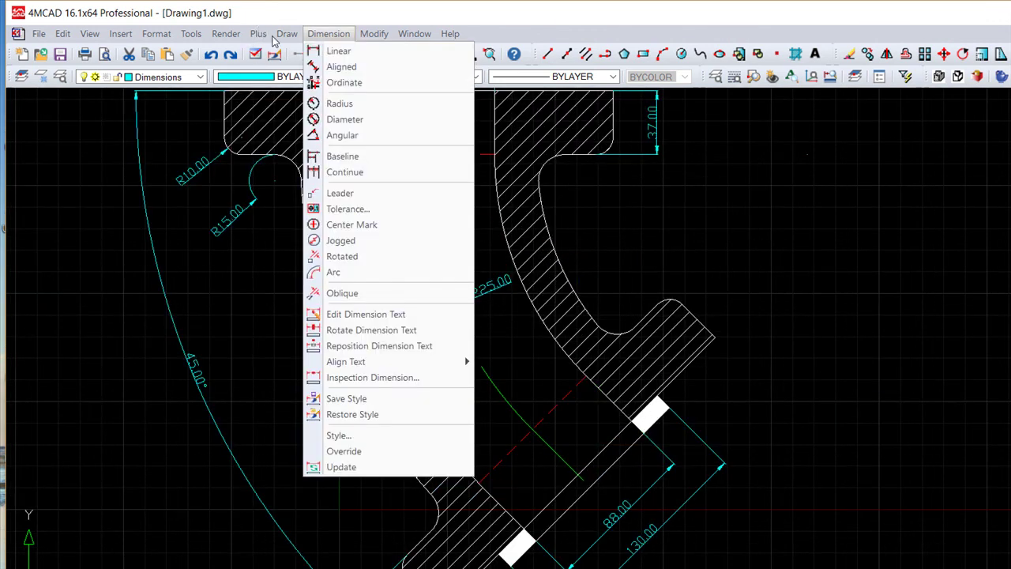
pyautogui.press('Down')
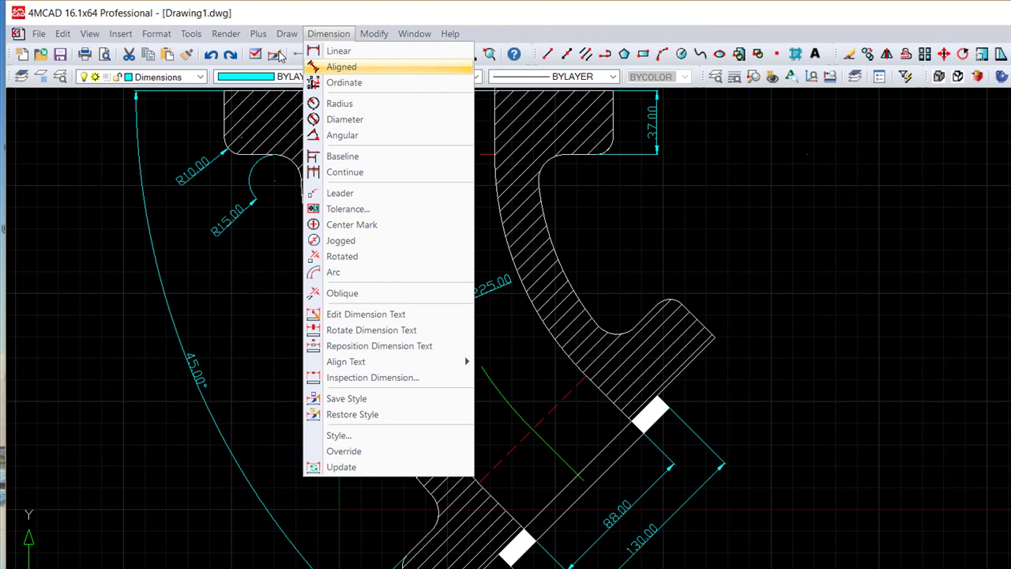
pyautogui.press('Return')
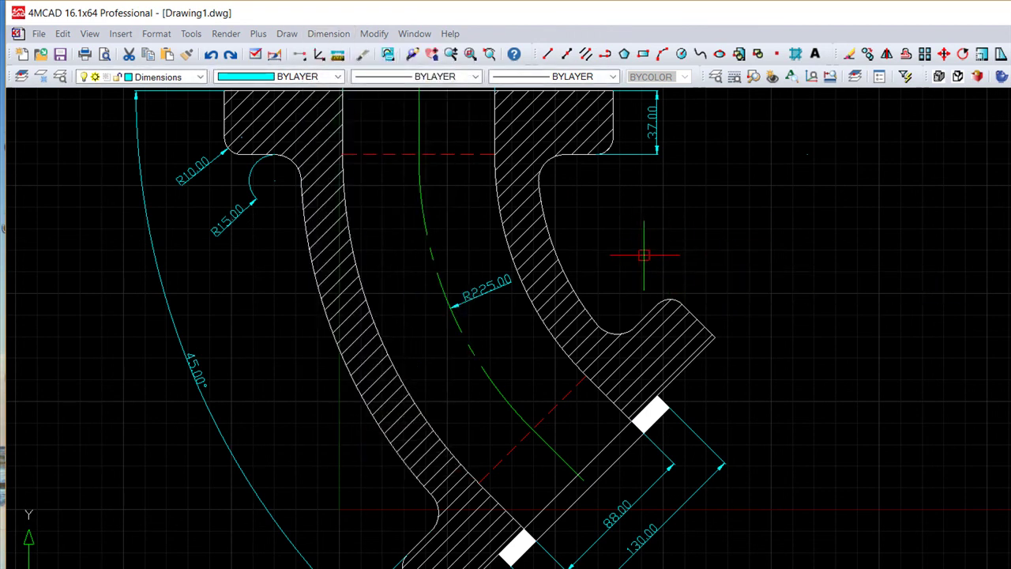
pyautogui.click(329, 33)
pyautogui.click(312, 102)
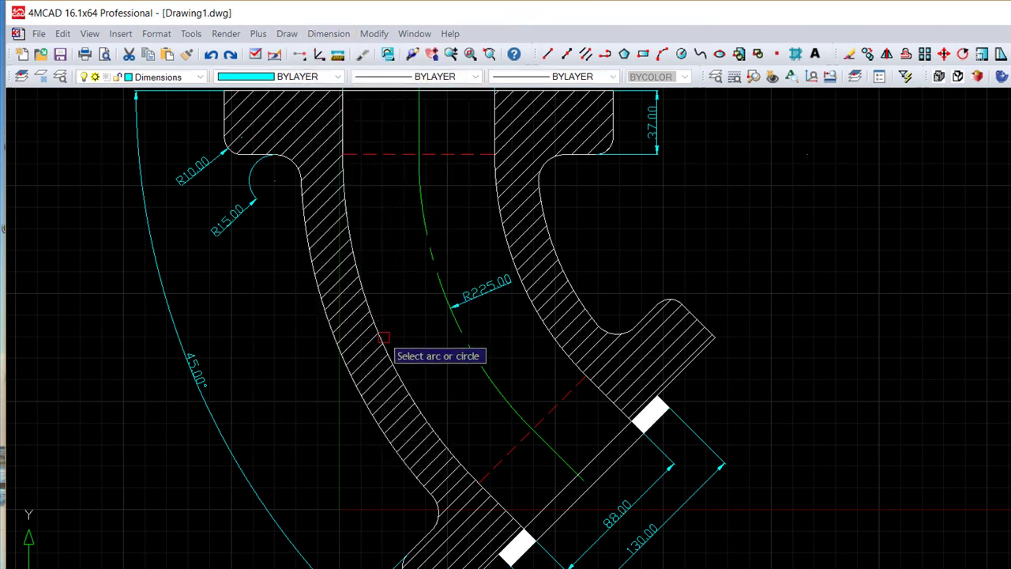
pyautogui.click(350, 382)
pyautogui.click(317, 417)
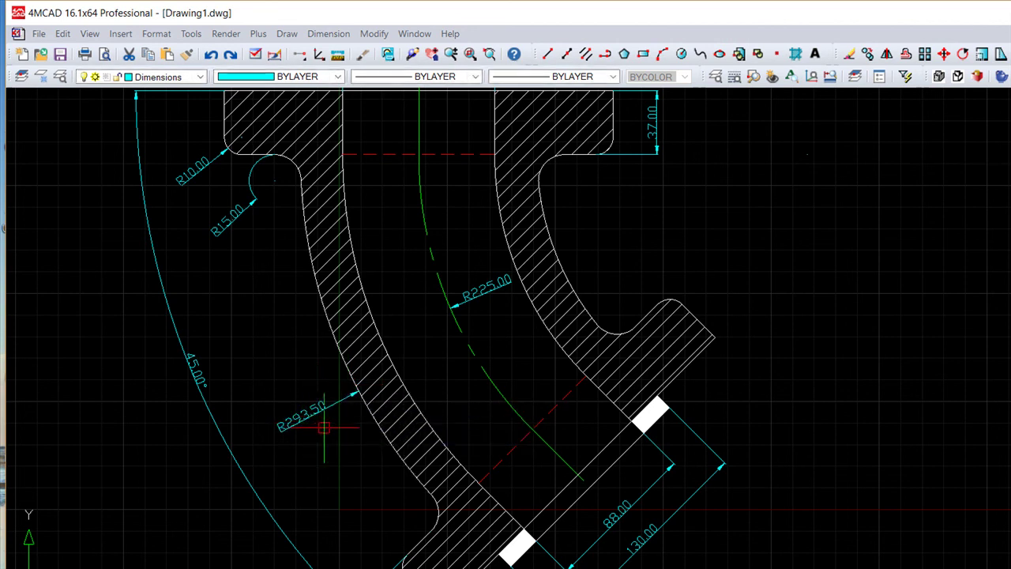
# Add the R156.50 radius dimension to the inner curved wall.
pyautogui.click(579, 296)
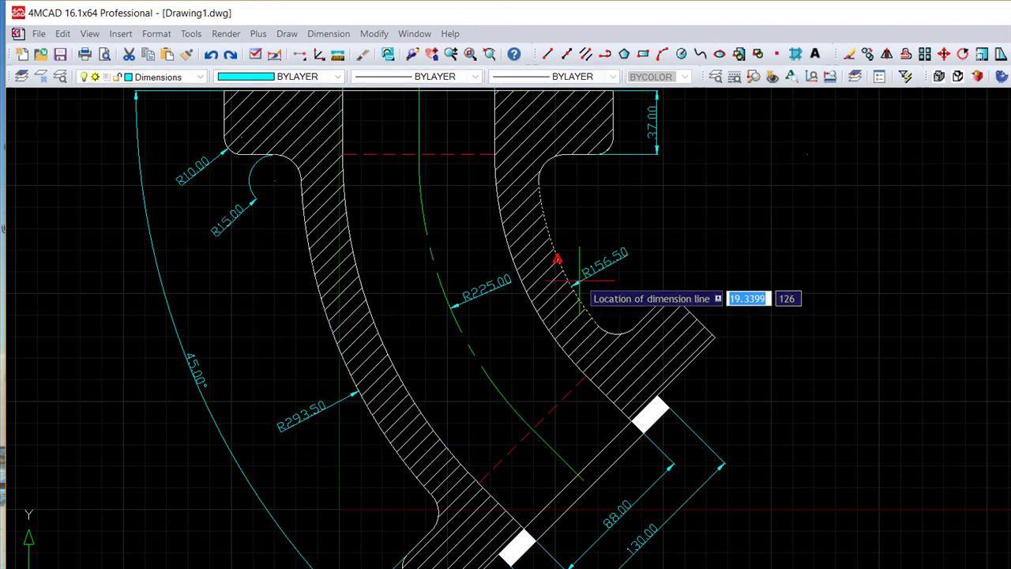
pyautogui.click(604, 274)
pyautogui.scroll(-3, 705, 288)
pyautogui.scroll(1, 798, 285)
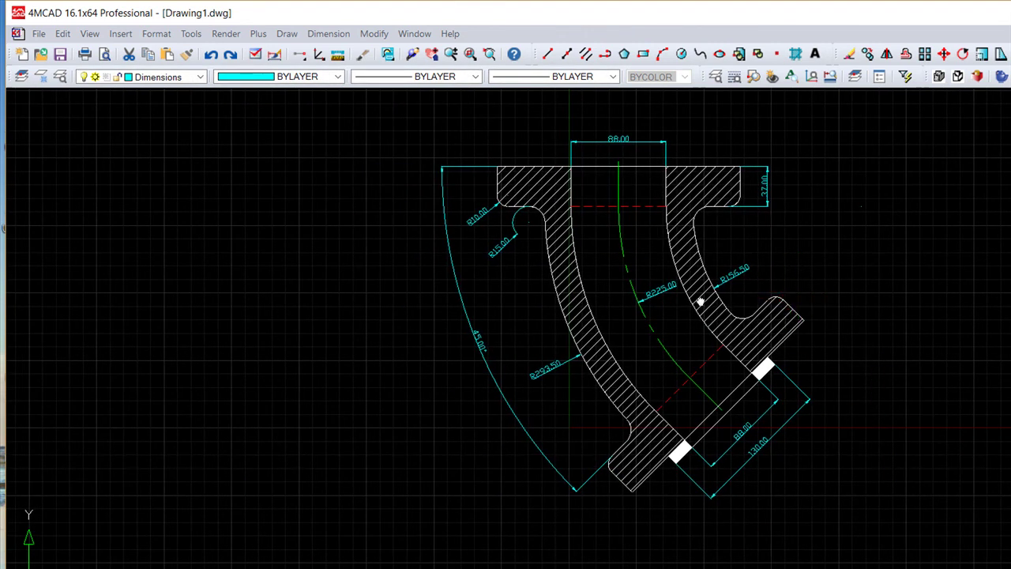
pyautogui.scroll(2, 845, 371)
pyautogui.moveTo(671, 293); pyautogui.dragTo(708, 368, button='middle')
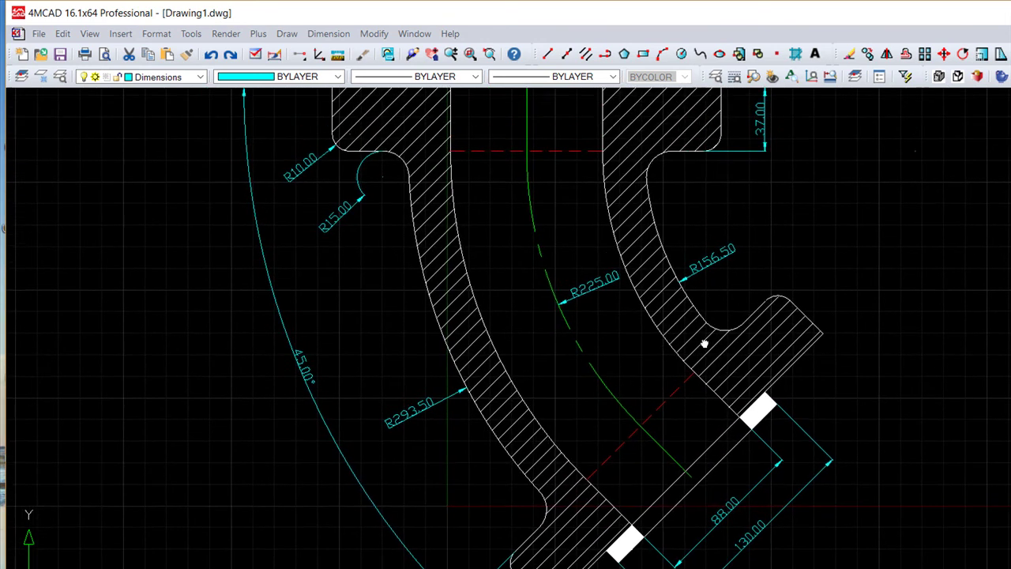
pyautogui.scroll(-2, 709, 367)
pyautogui.scroll(2, 845, 412)
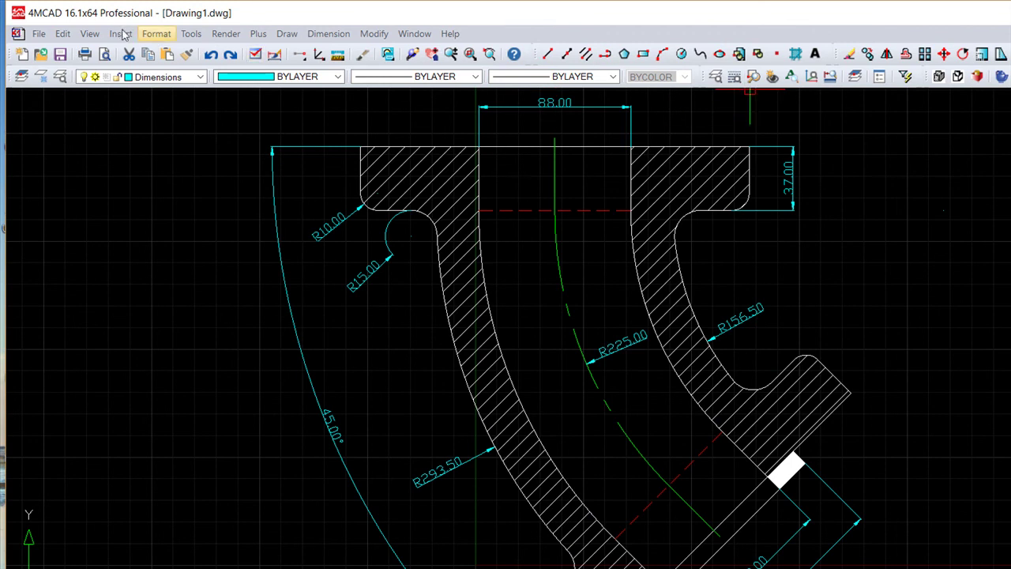
pyautogui.click(82, 33)
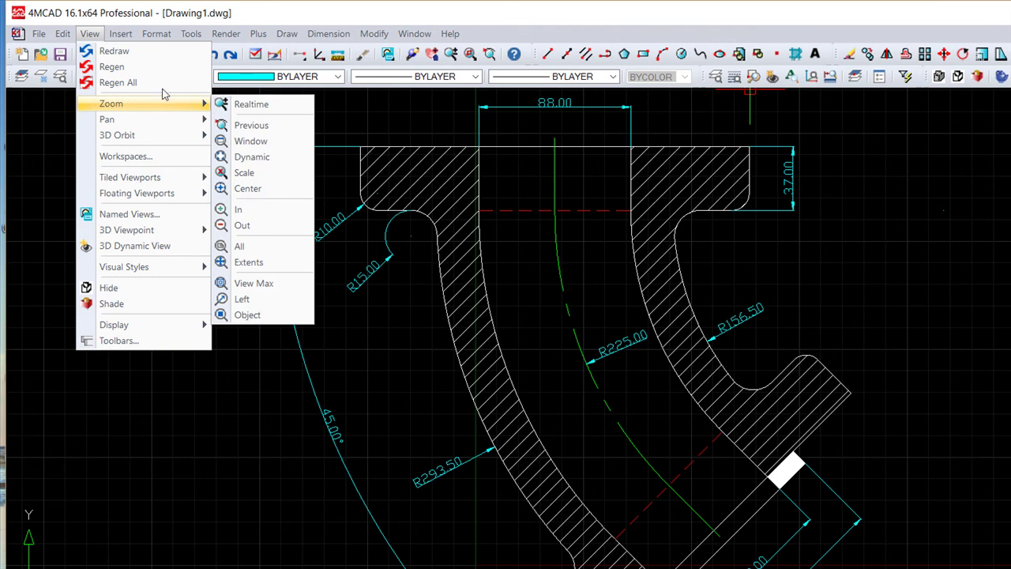
pyautogui.click(251, 104)
pyautogui.moveTo(605, 361)
pyautogui.mouseDown()
pyautogui.moveTo(474, 235)
pyautogui.moveTo(614, 361)
pyautogui.mouseUp()
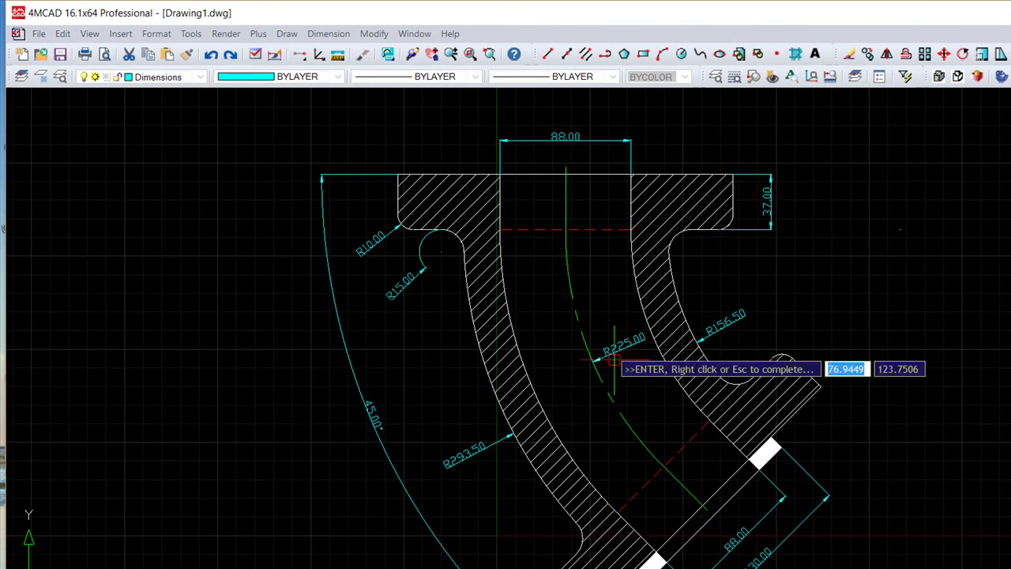
pyautogui.moveTo(614, 361); pyautogui.dragTo(656, 317, button='middle')
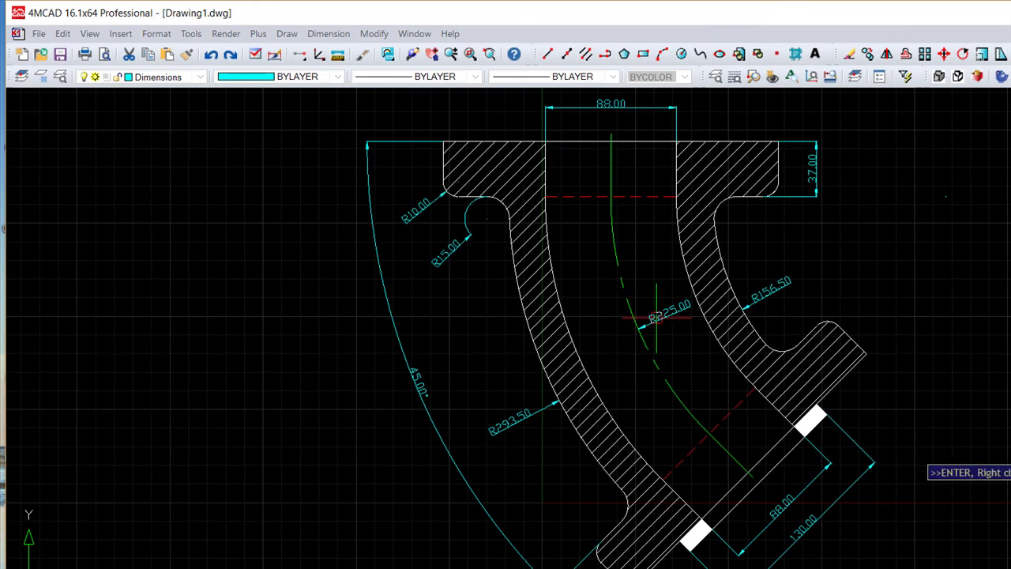
pyautogui.press('Escape')
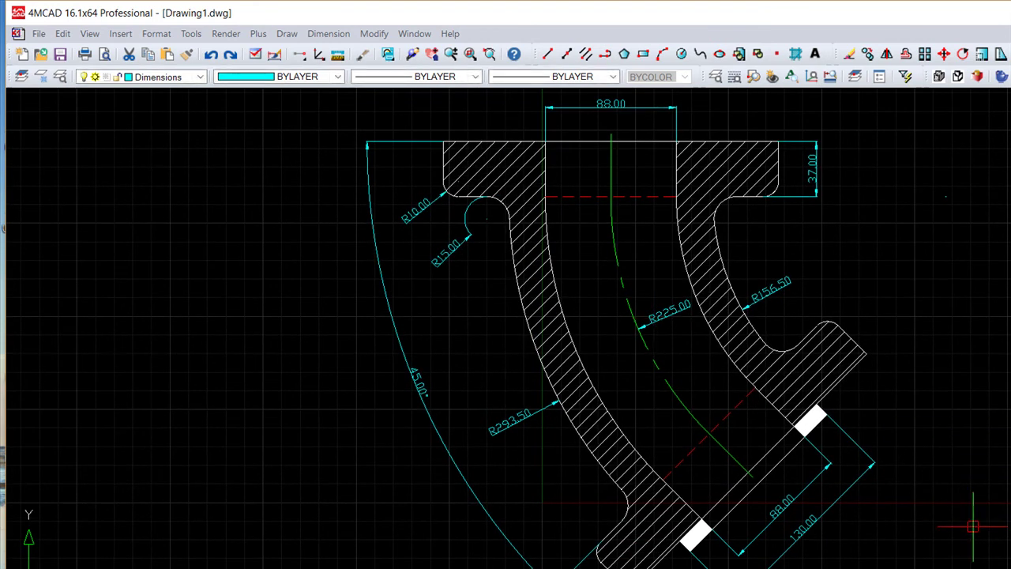